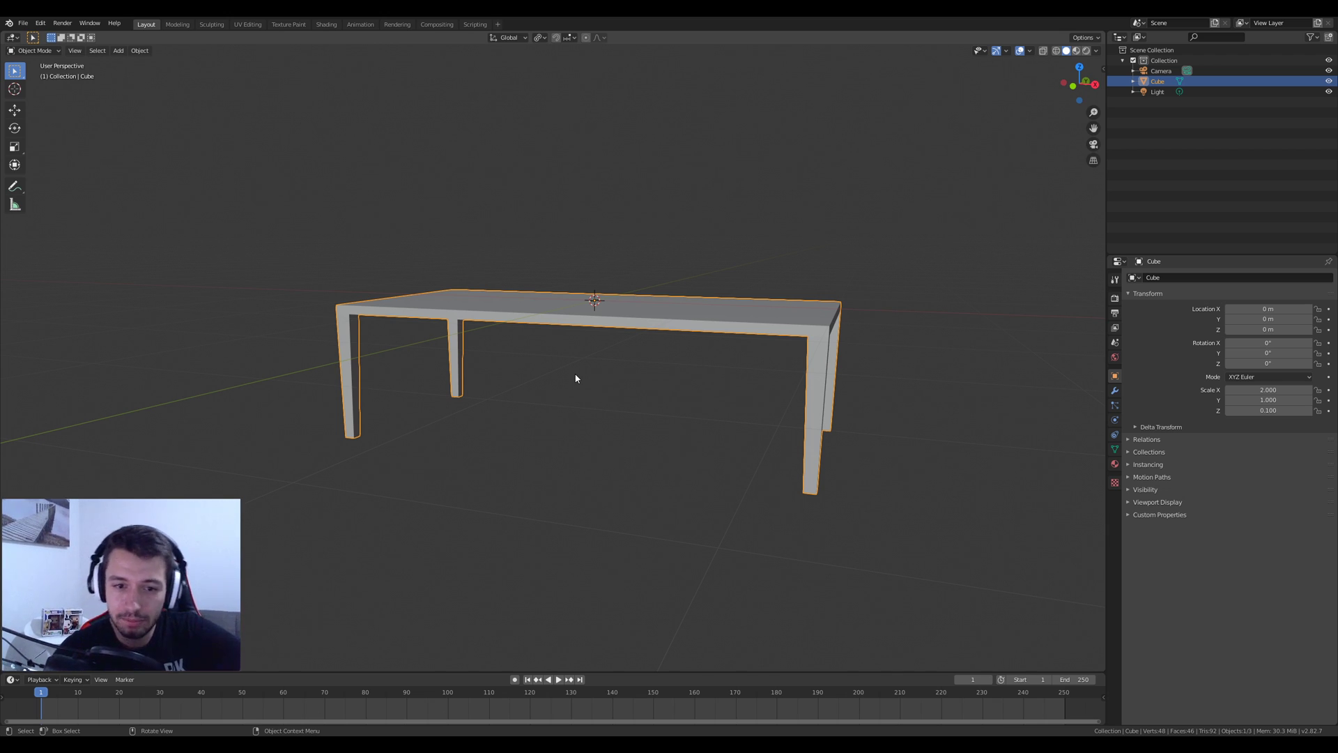
# - Examine the finished table from several sides, including its legs and underside
pyautogui.moveTo(631, 364); pyautogui.dragTo(663, 320, button='middle')
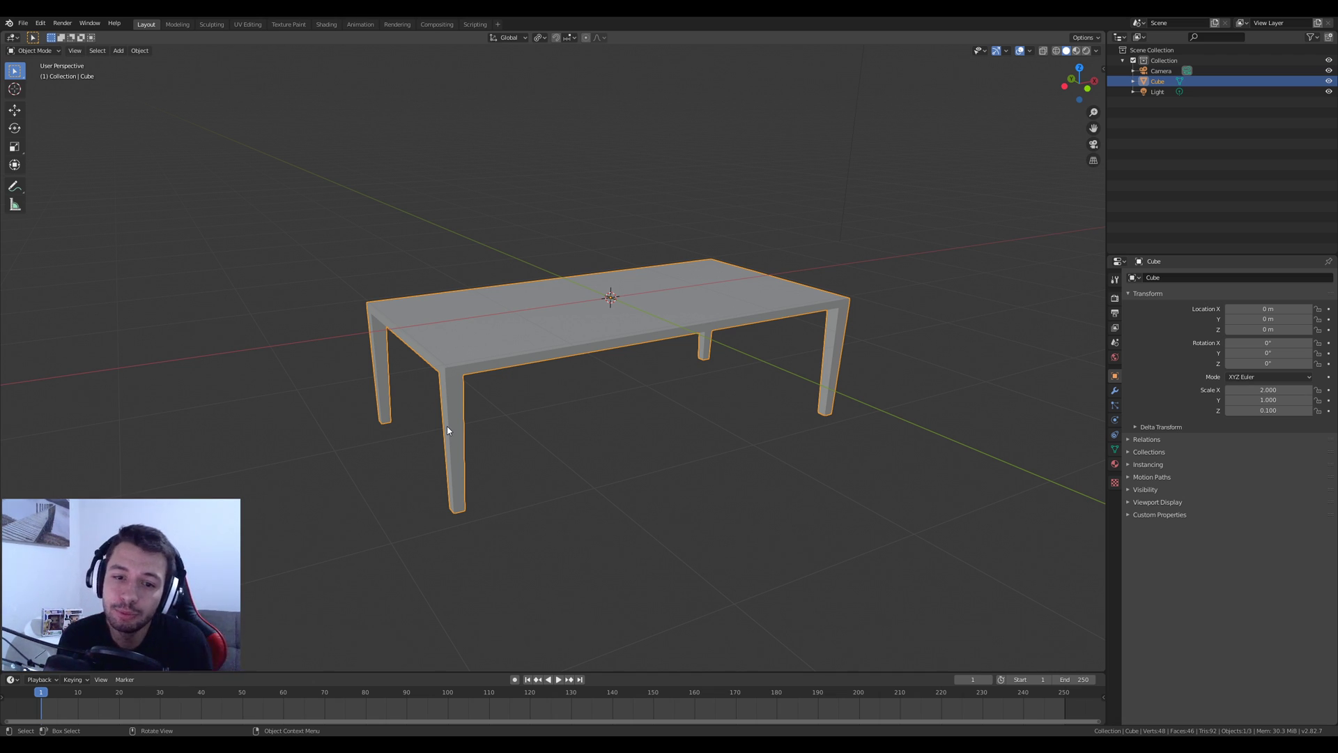
pyautogui.scroll(5, 436, 353)
pyautogui.moveTo(487, 442); pyautogui.dragTo(547, 352, button='middle')
pyautogui.scroll(-2, 552, 373)
pyautogui.scroll(3, 586, 411)
pyautogui.moveTo(628, 394); pyautogui.dragTo(538, 444, button='middle')
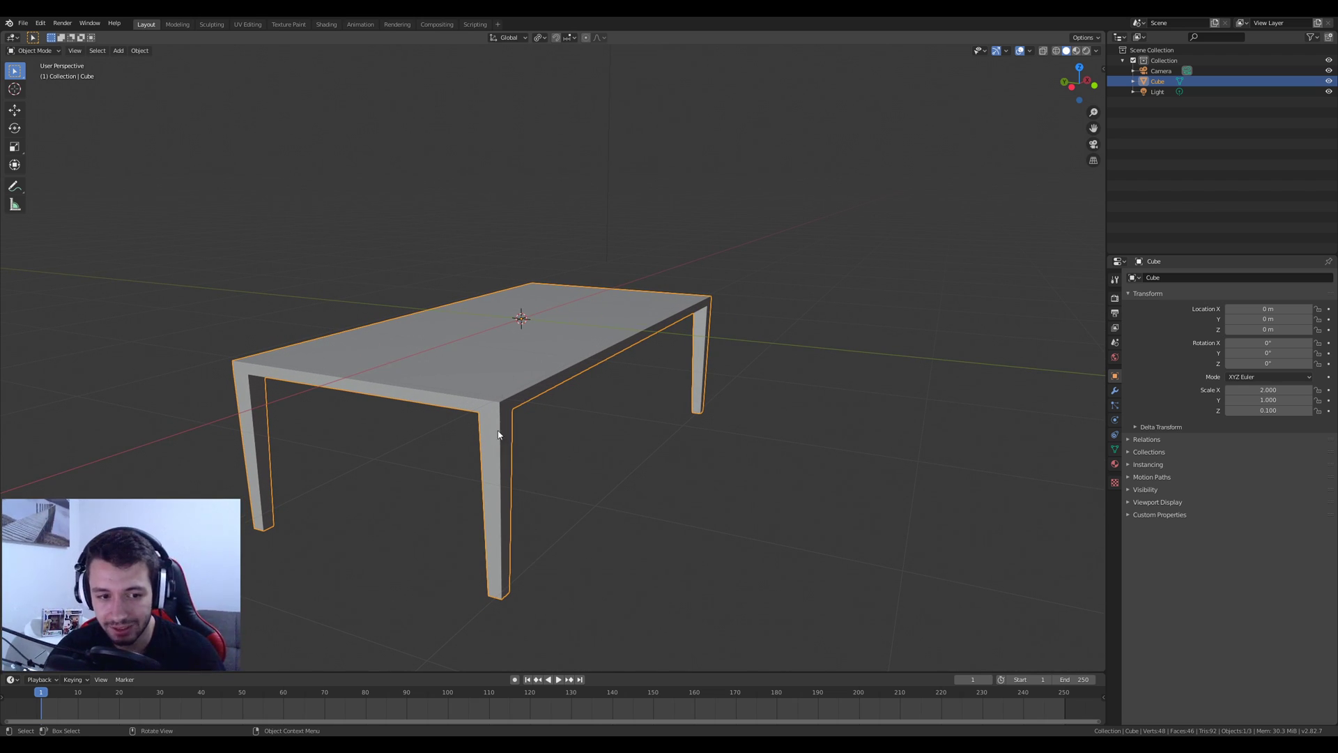
pyautogui.moveTo(505, 592); pyautogui.dragTo(566, 474, button='middle')
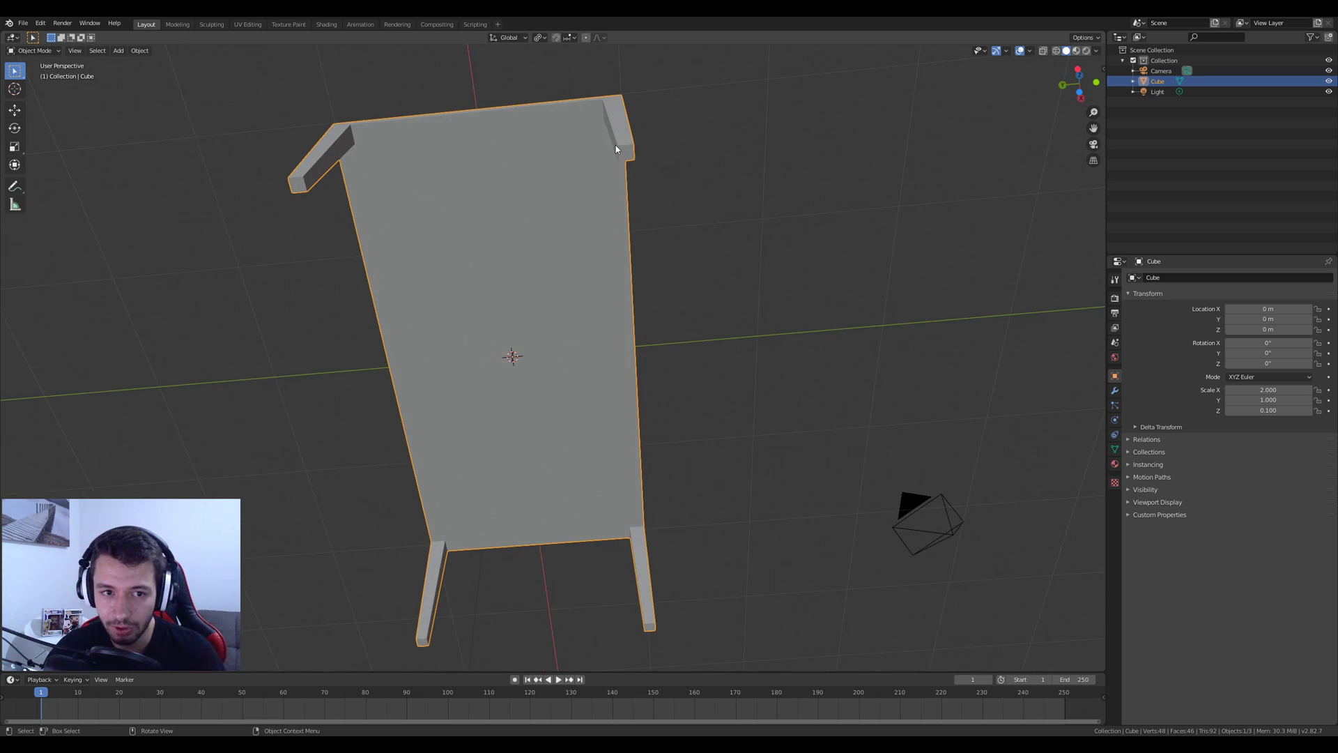
pyautogui.moveTo(634, 153); pyautogui.dragTo(622, 311, button='middle')
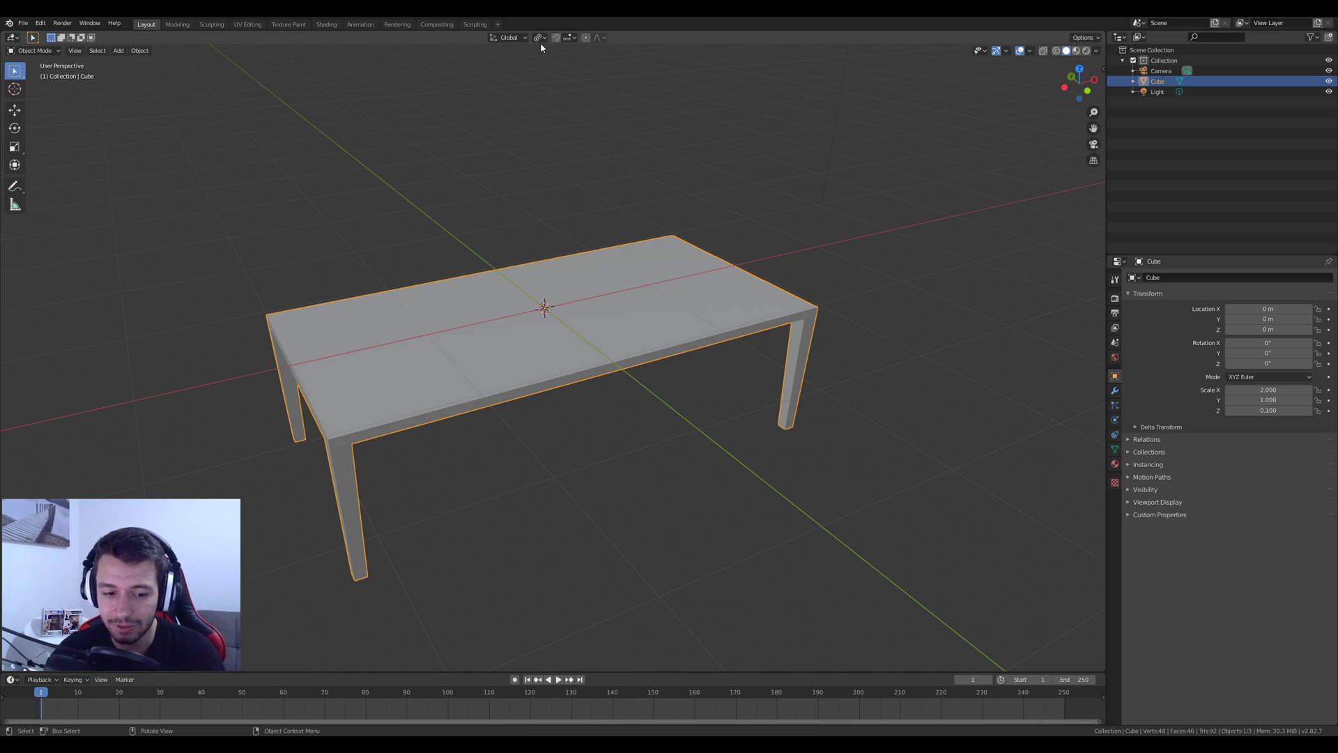
# - Switch to the other Blender window with the default cube and show the cube in a close front view
pyautogui.moveTo(373, 746)
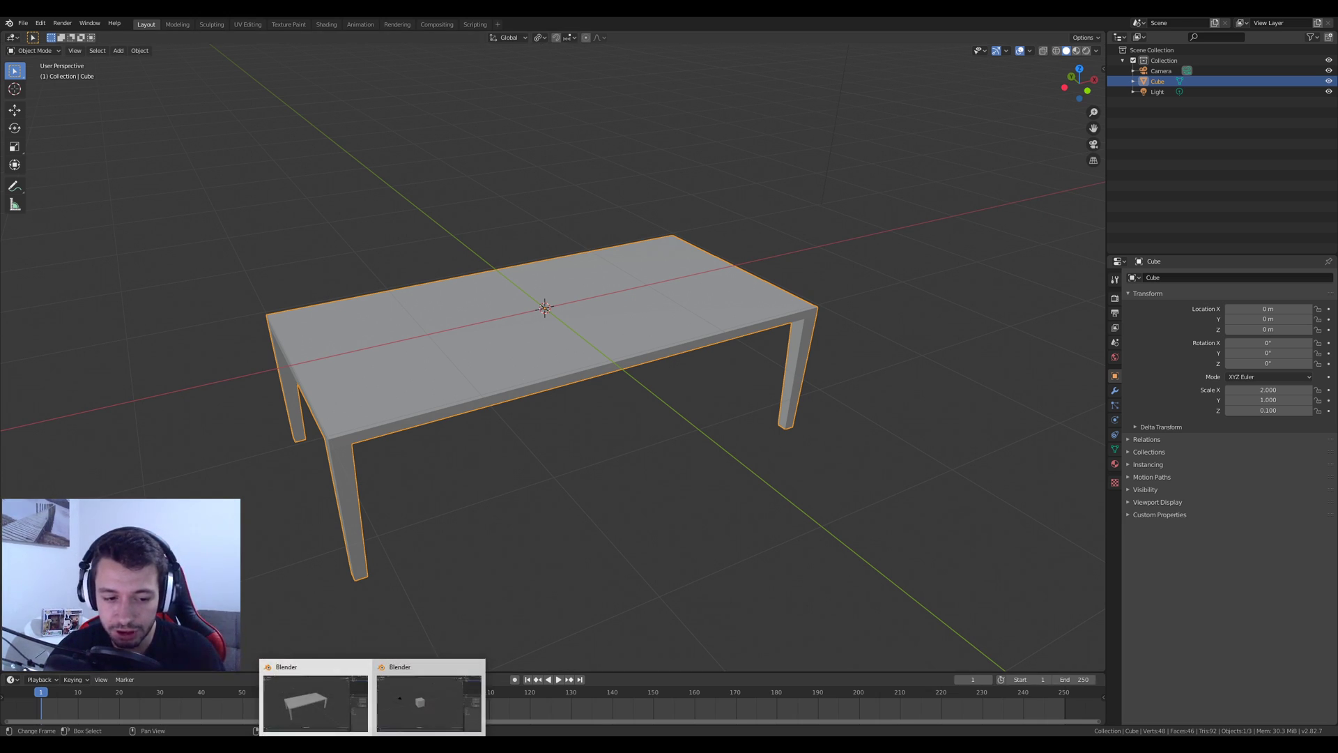
pyautogui.click(429, 702)
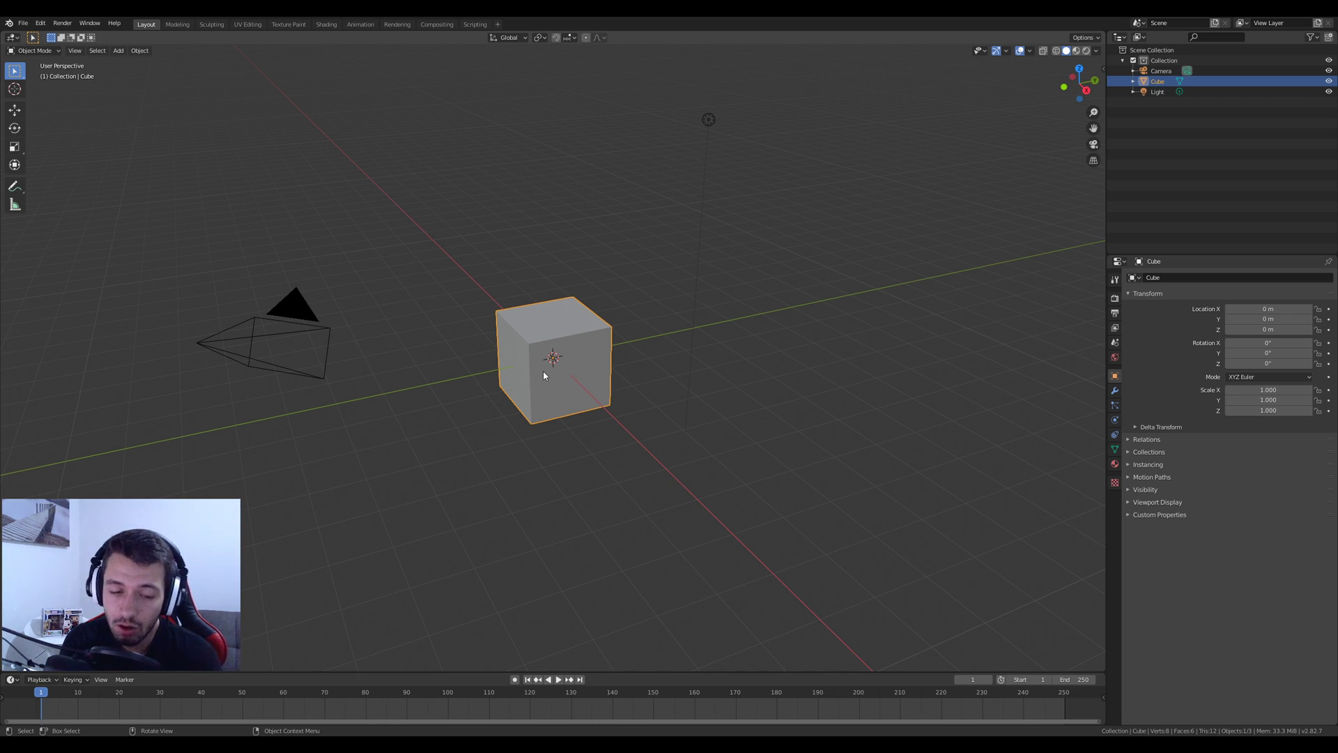
pyautogui.moveTo(606, 409); pyautogui.dragTo(591, 381, button='middle')
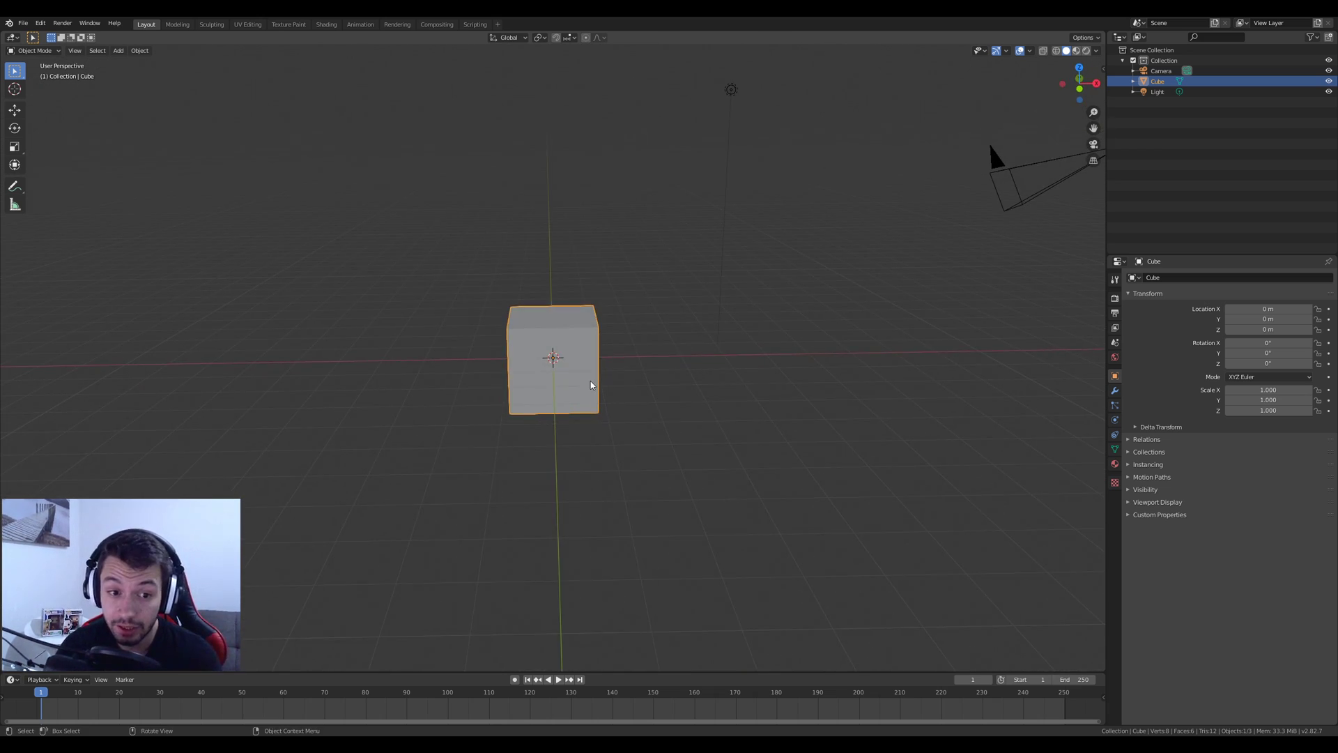
pyautogui.press('KP_1')
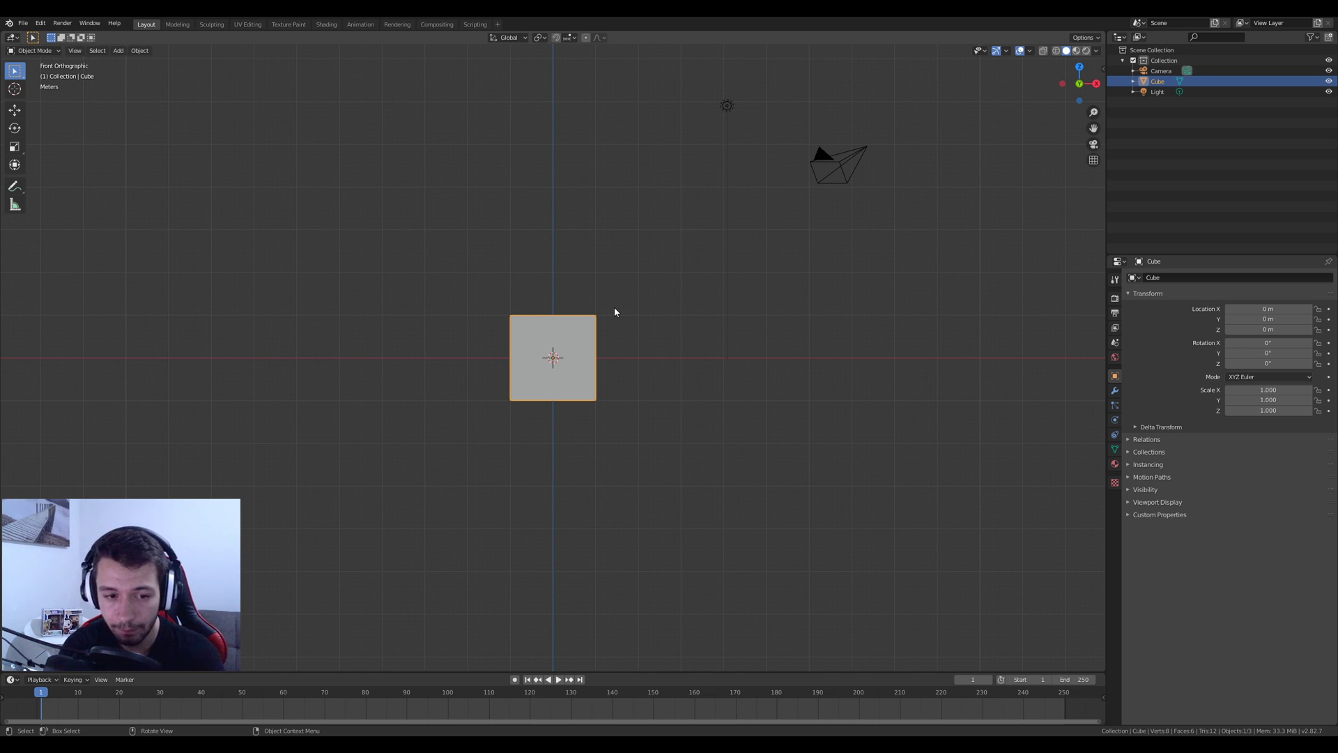
pyautogui.moveTo(615, 311); pyautogui.dragTo(566, 376, button='middle')
pyautogui.press('KP_1')
pyautogui.scroll(3, 627, 490)
pyautogui.scroll(2, 602, 382)
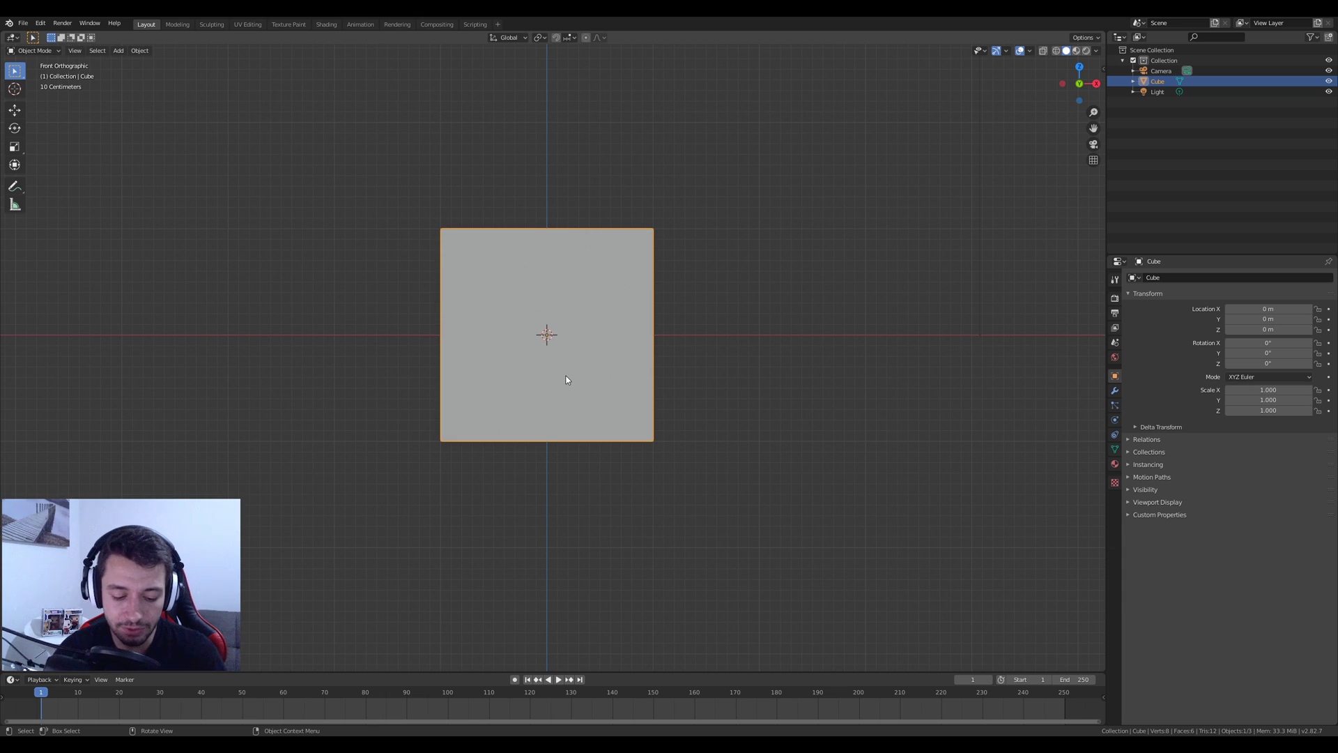
# - Flatten the cube into a slab by scaling it along Z to 0.1, and view it from the top
pyautogui.press('s')
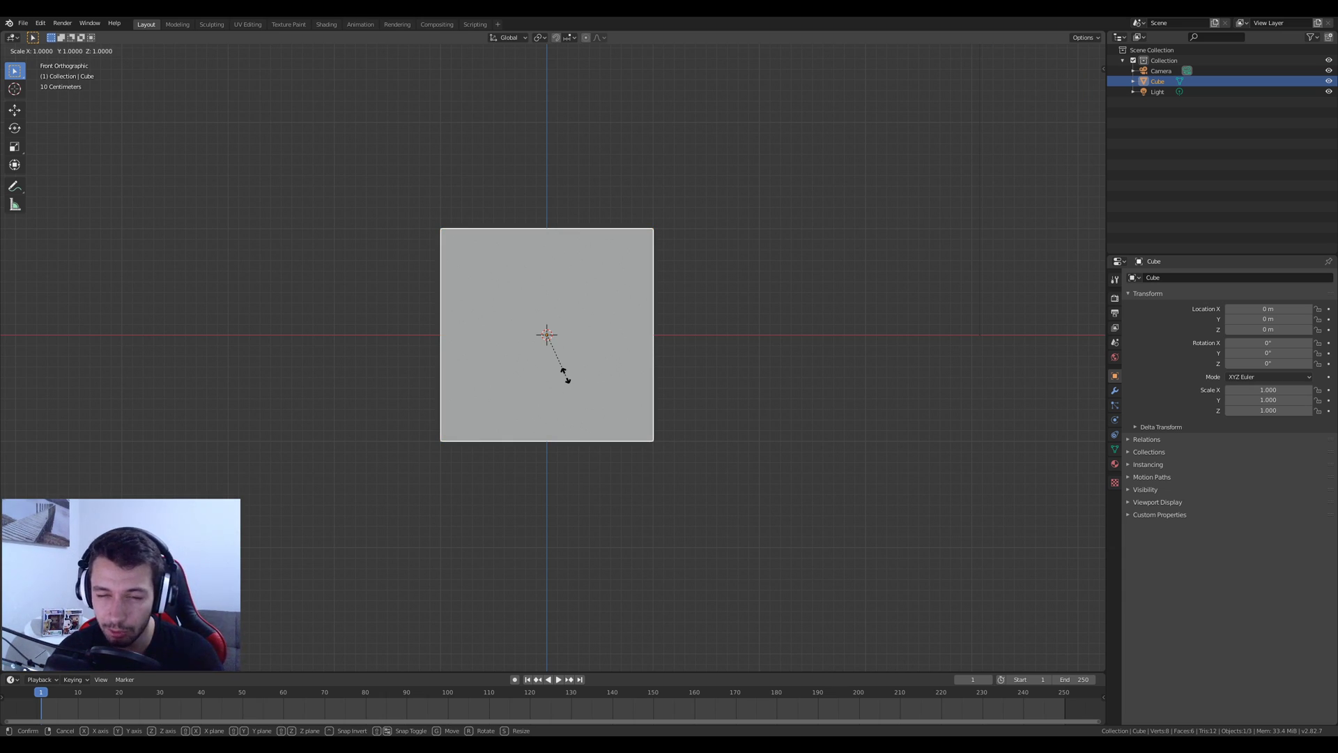
pyautogui.press('Escape')
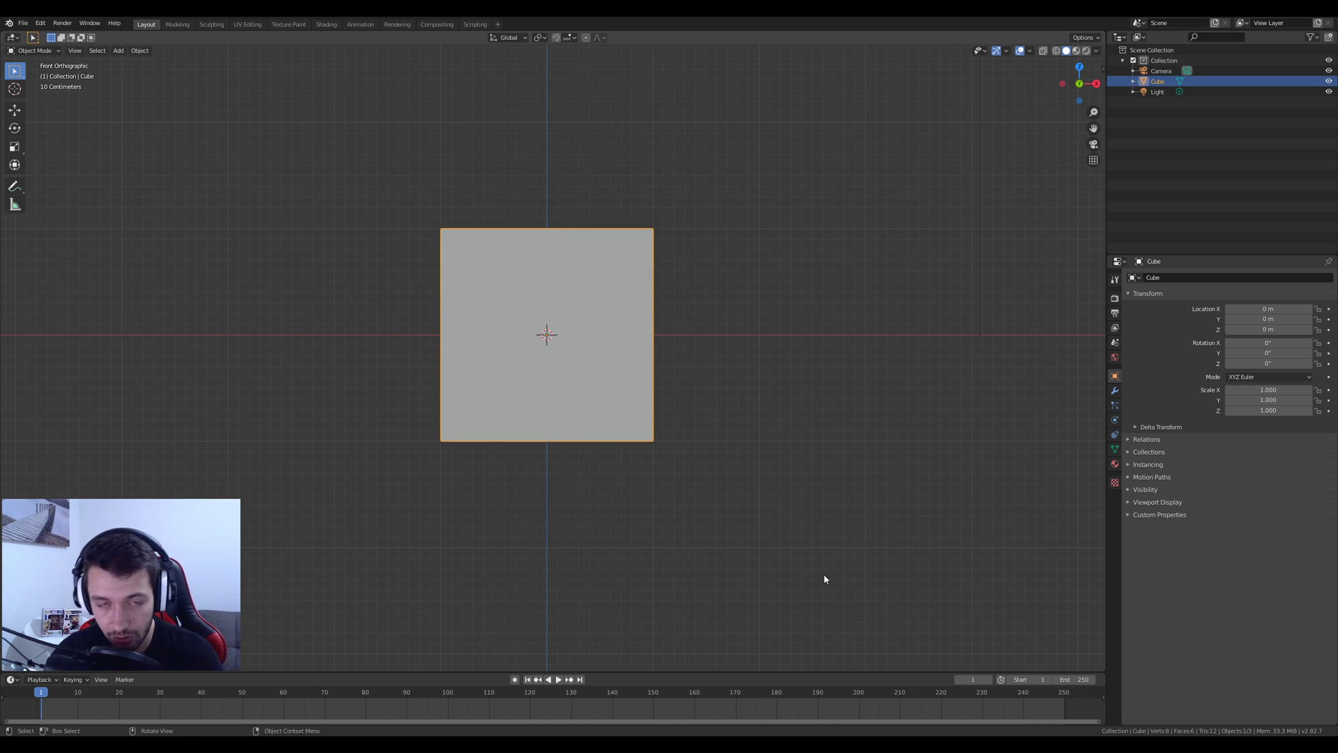
pyautogui.press('s')
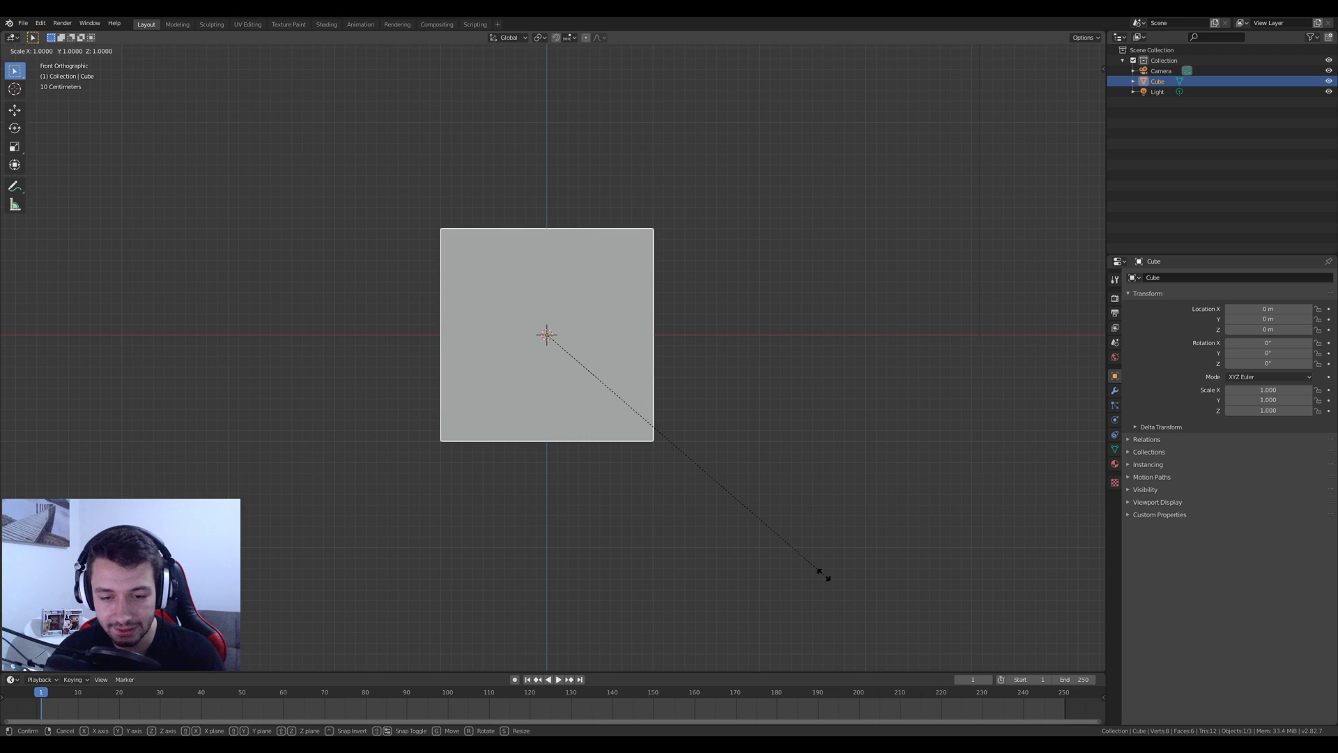
pyautogui.press('z')
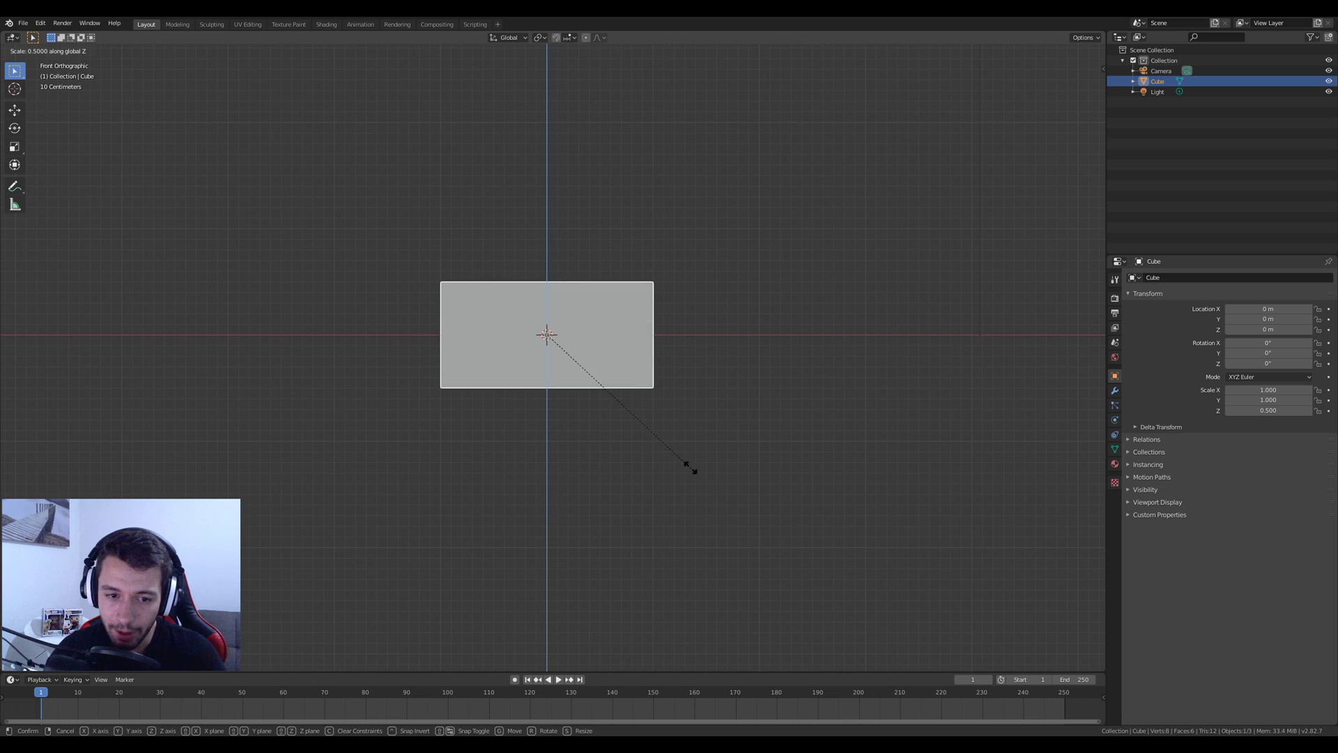
pyautogui.click(565, 346)
pyautogui.moveTo(751, 388); pyautogui.dragTo(743, 450, button='middle')
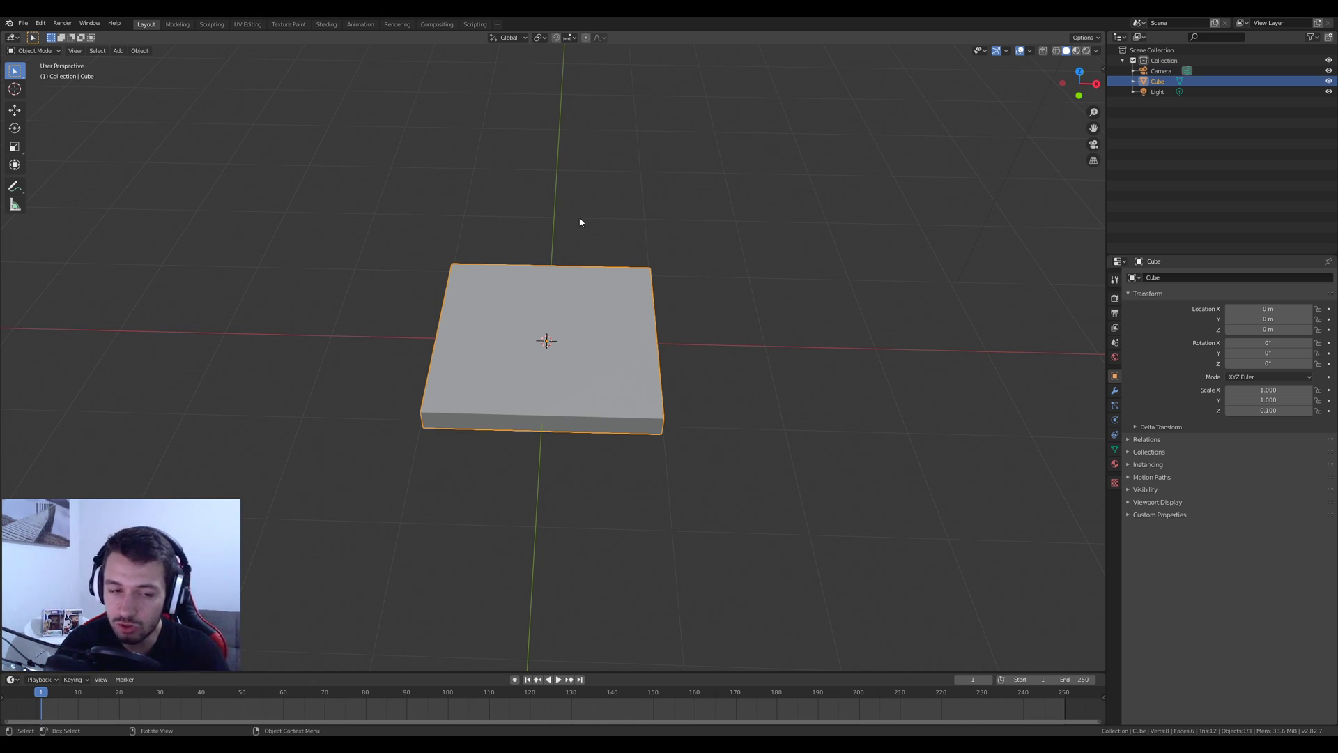
pyautogui.press('KP_7')
pyautogui.moveTo(241, 377); pyautogui.dragTo(849, 382)
pyautogui.moveTo(255, 362); pyautogui.dragTo(260, 413)
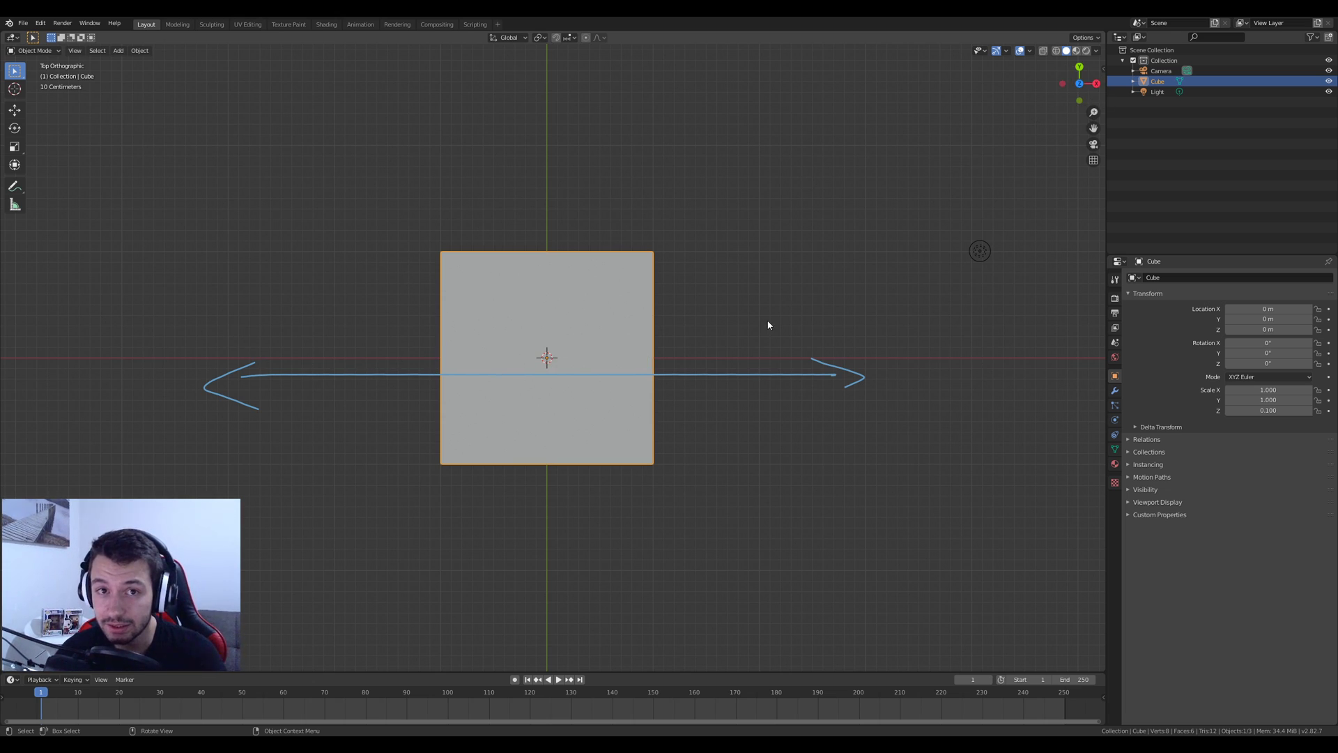
pyautogui.hotkey('ctrl', 'z')
pyautogui.hotkey('ctrl', 'z')
pyautogui.hotkey('ctrl', 'z')
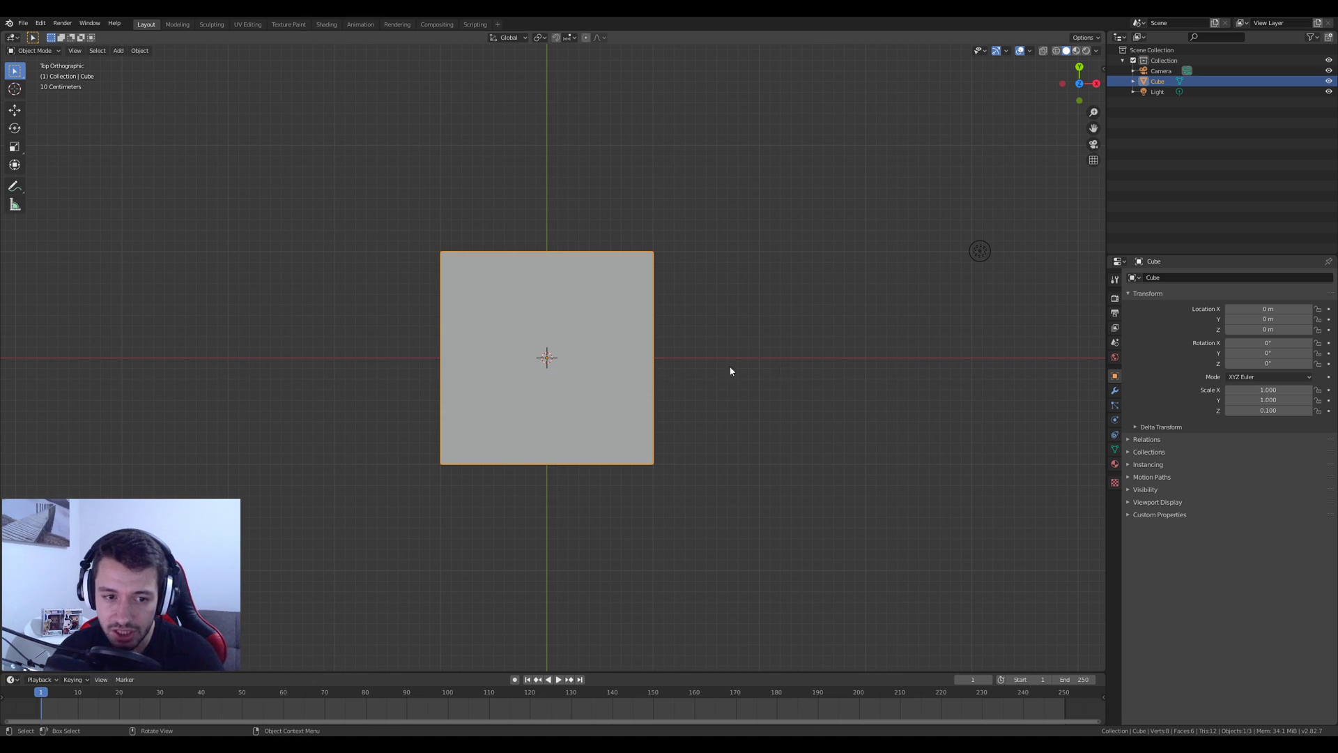
# - Stretch the slab into a rectangular tabletop by scaling it along X to 2.0
pyautogui.press('s')
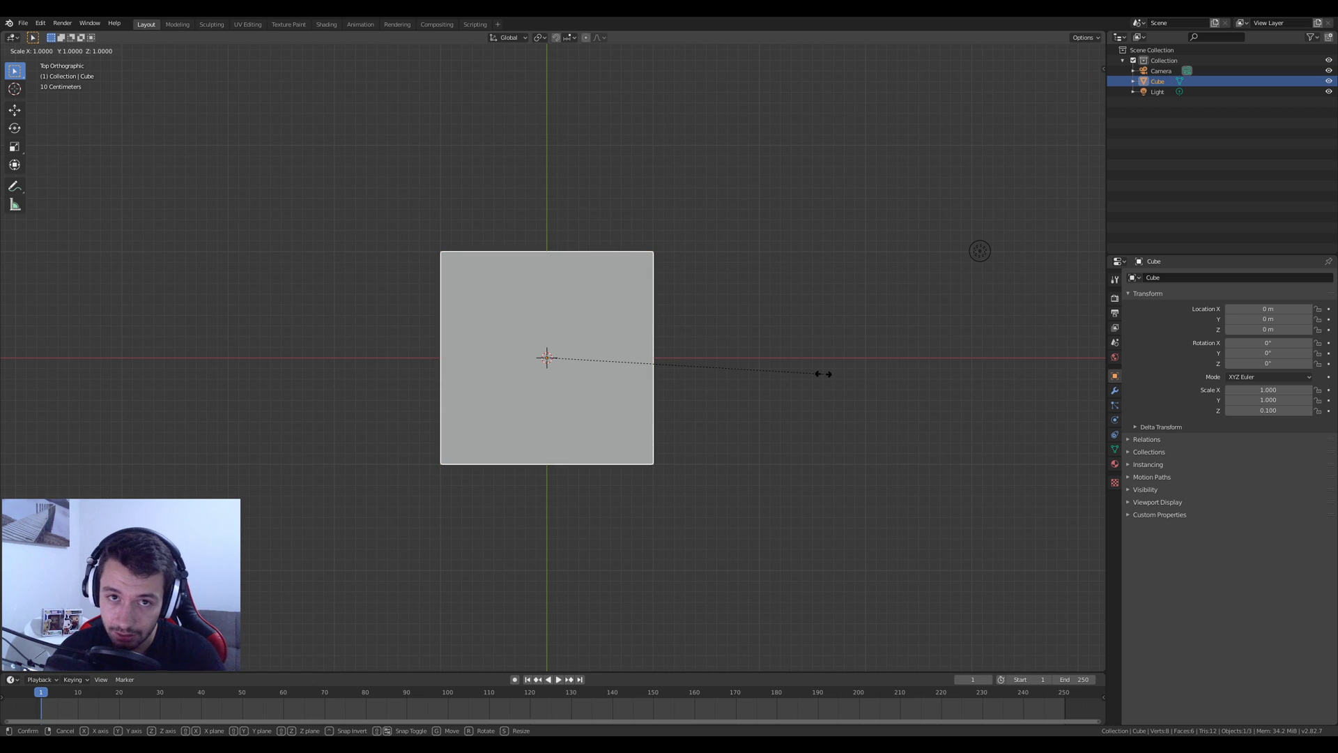
pyautogui.press('x')
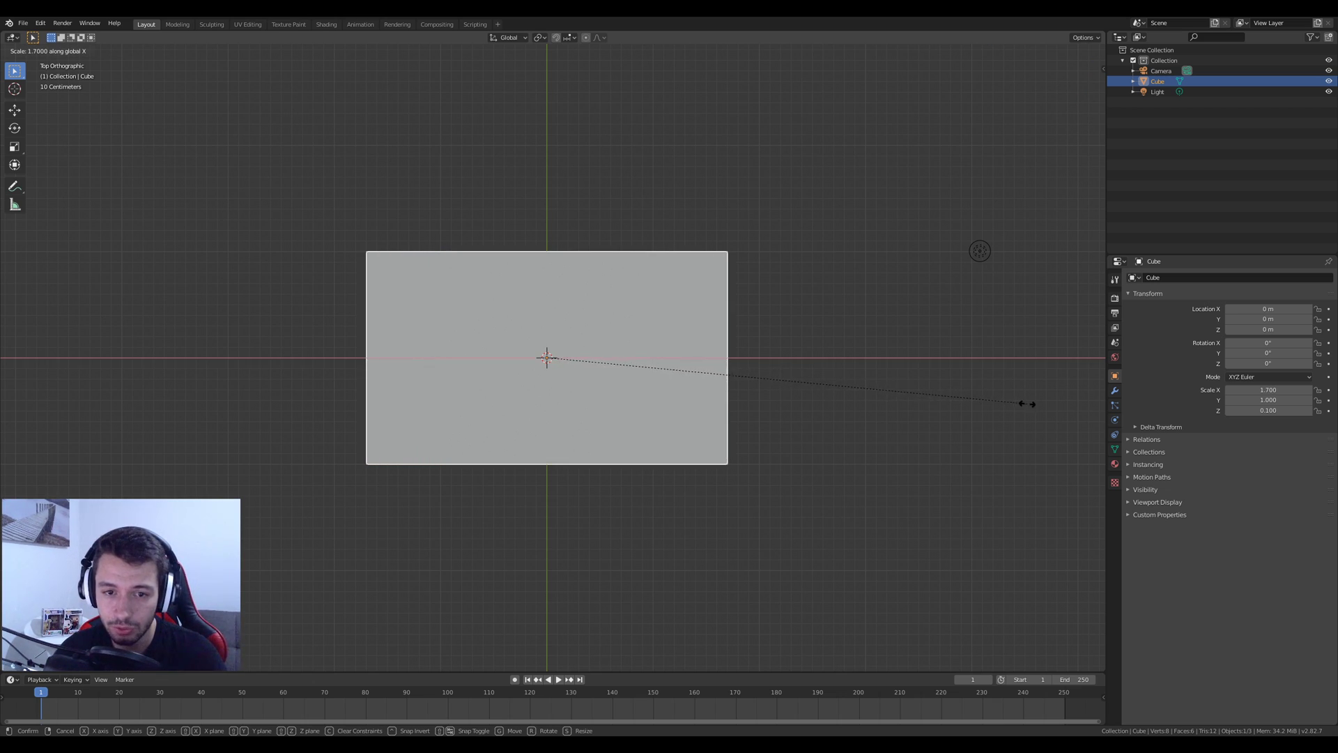
pyautogui.click(1100, 409)
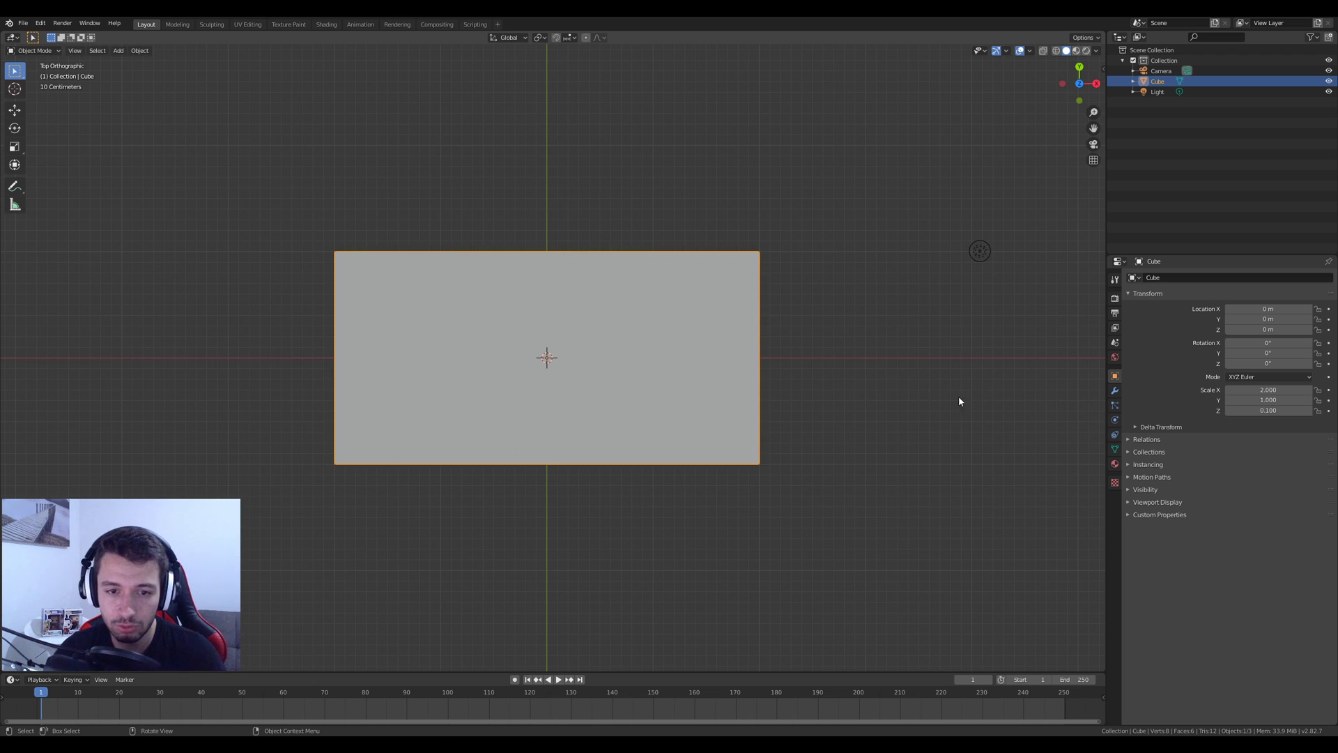
pyautogui.moveTo(391, 411); pyautogui.dragTo(564, 389, button='middle')
pyautogui.moveTo(369, 311); pyautogui.dragTo(342, 512)
pyautogui.moveTo(315, 337); pyautogui.dragTo(304, 490)
pyautogui.moveTo(651, 373); pyautogui.dragTo(662, 536)
pyautogui.moveTo(769, 346); pyautogui.dragTo(770, 519)
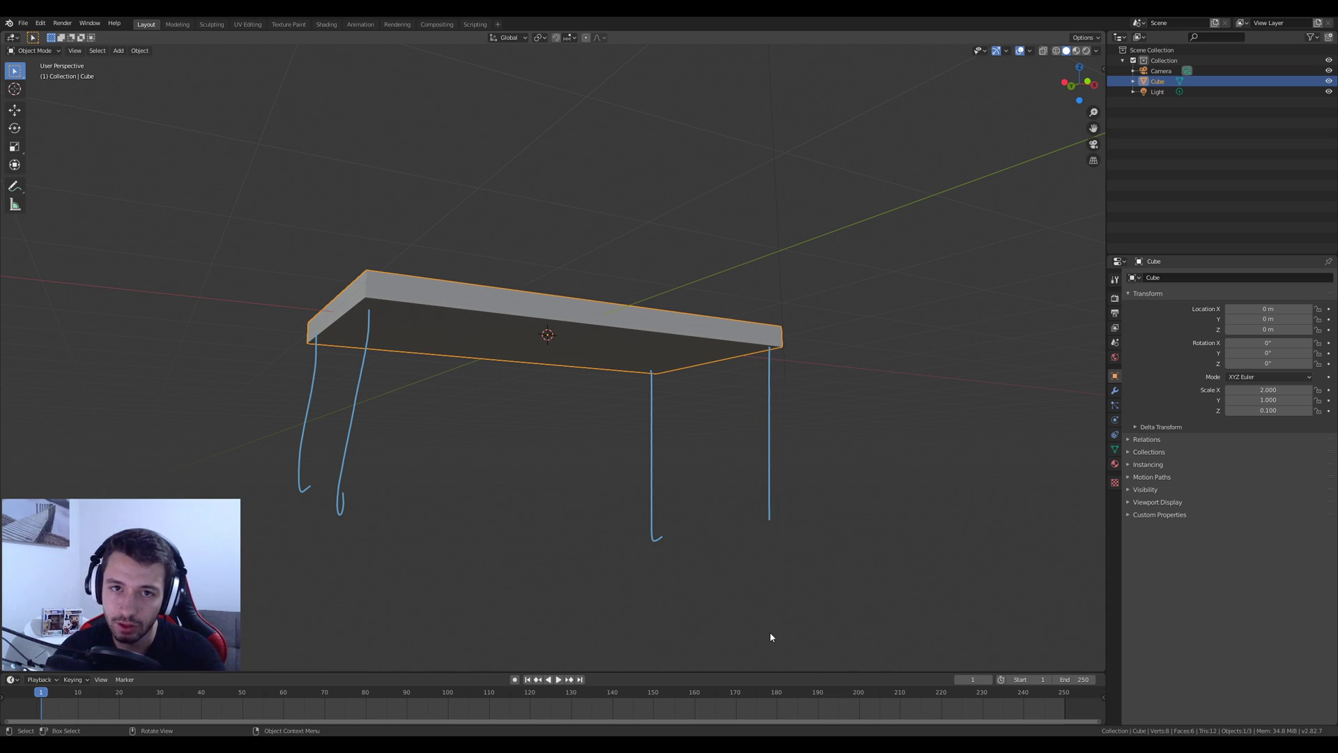
pyautogui.hotkey('ctrl', 'z')
pyautogui.hotkey('ctrl', 'z')
pyautogui.hotkey('ctrl', 'z')
pyautogui.hotkey('ctrl', 'z')
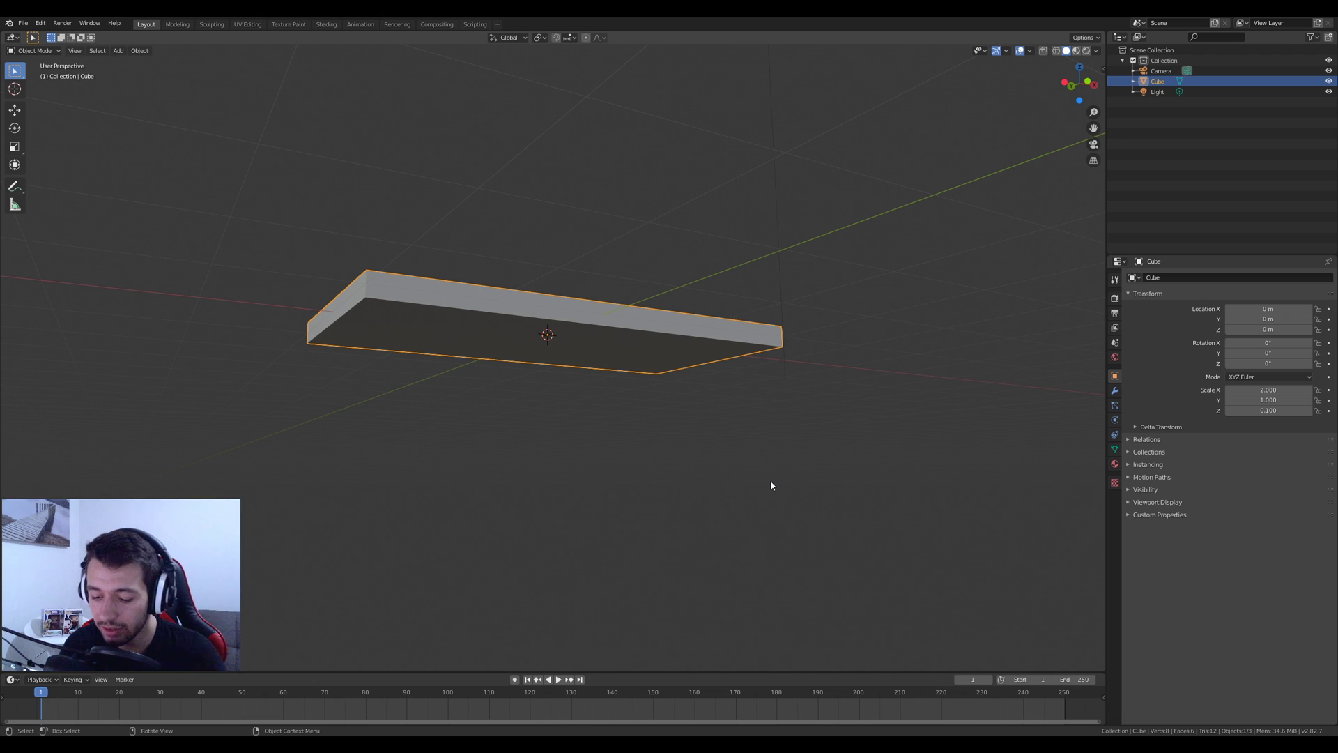
# - Add a second cube and shape it into a thin leg with scale about 0.094 in X and Y and 0.991 in Z
pyautogui.press('KP_1')
pyautogui.hotkey('shift', 'a')
pyautogui.moveTo(771, 479)
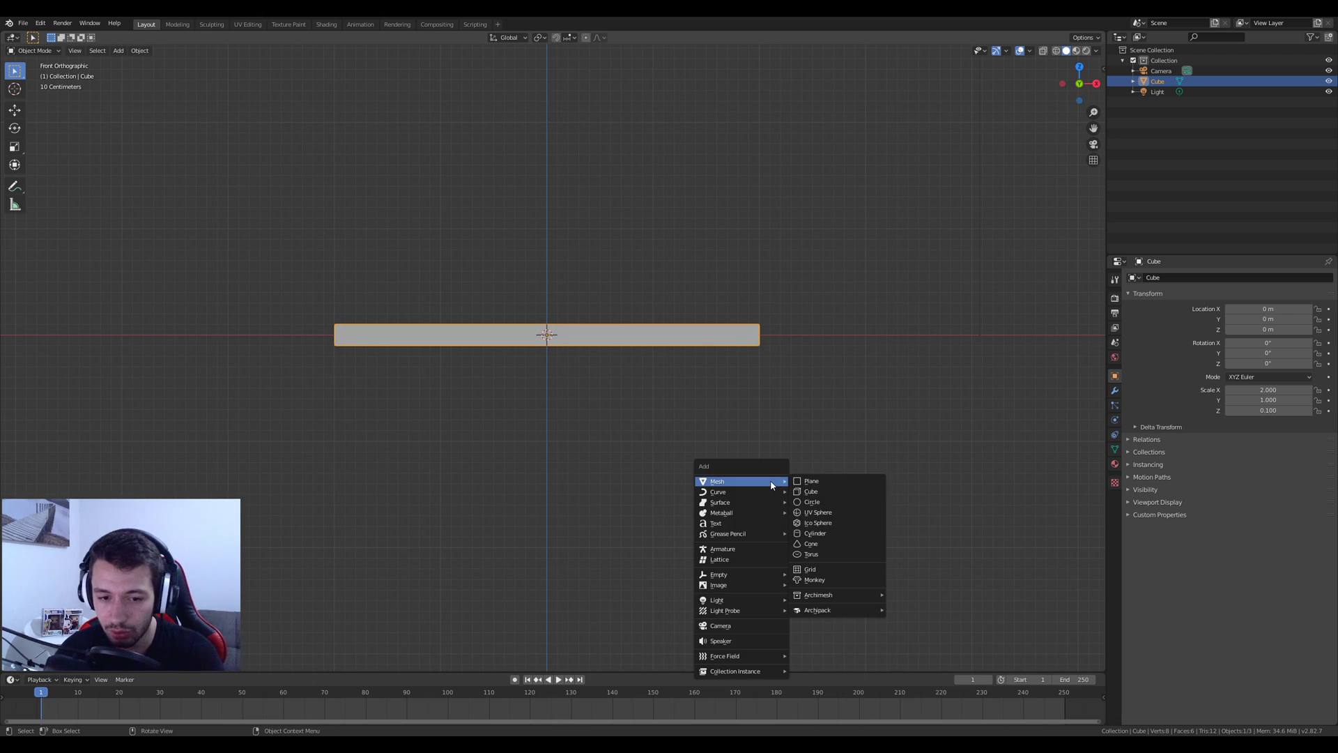
pyautogui.click(811, 491)
pyautogui.press('s')
pyautogui.click(564, 364)
pyautogui.press('s')
pyautogui.press('z')
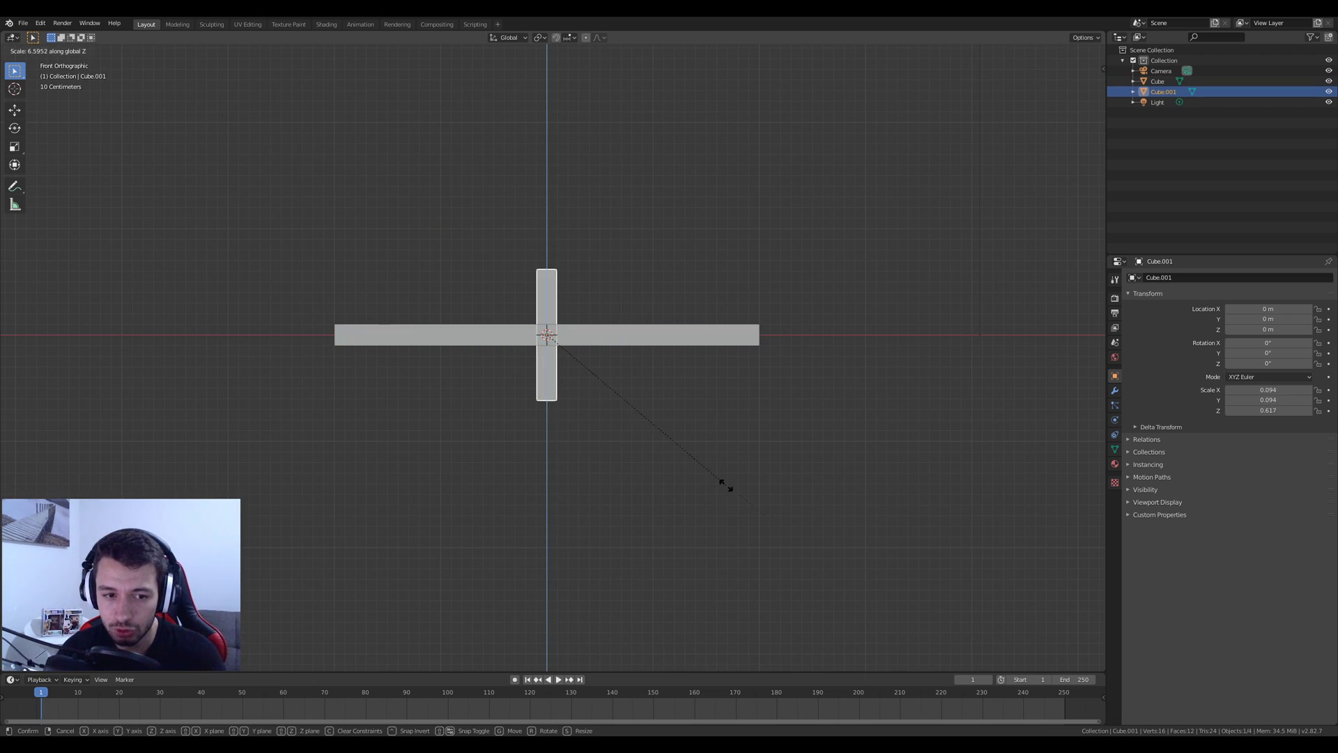
pyautogui.click(845, 563)
# - Try placing the separate leg under a corner of the tabletop, and delete the leg
pyautogui.press('g')
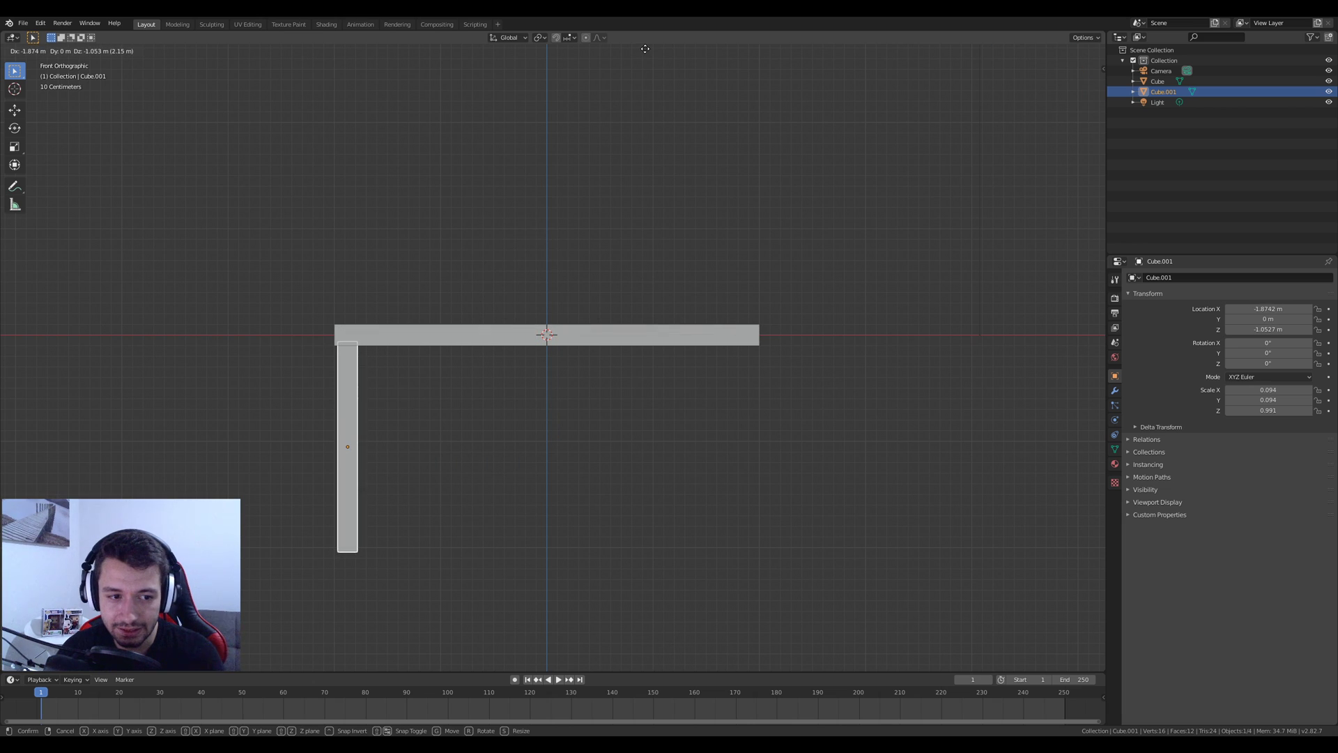
pyautogui.click(645, 49)
pyautogui.moveTo(546, 203); pyautogui.dragTo(710, 445, button='middle')
pyautogui.press('g')
pyautogui.press('y')
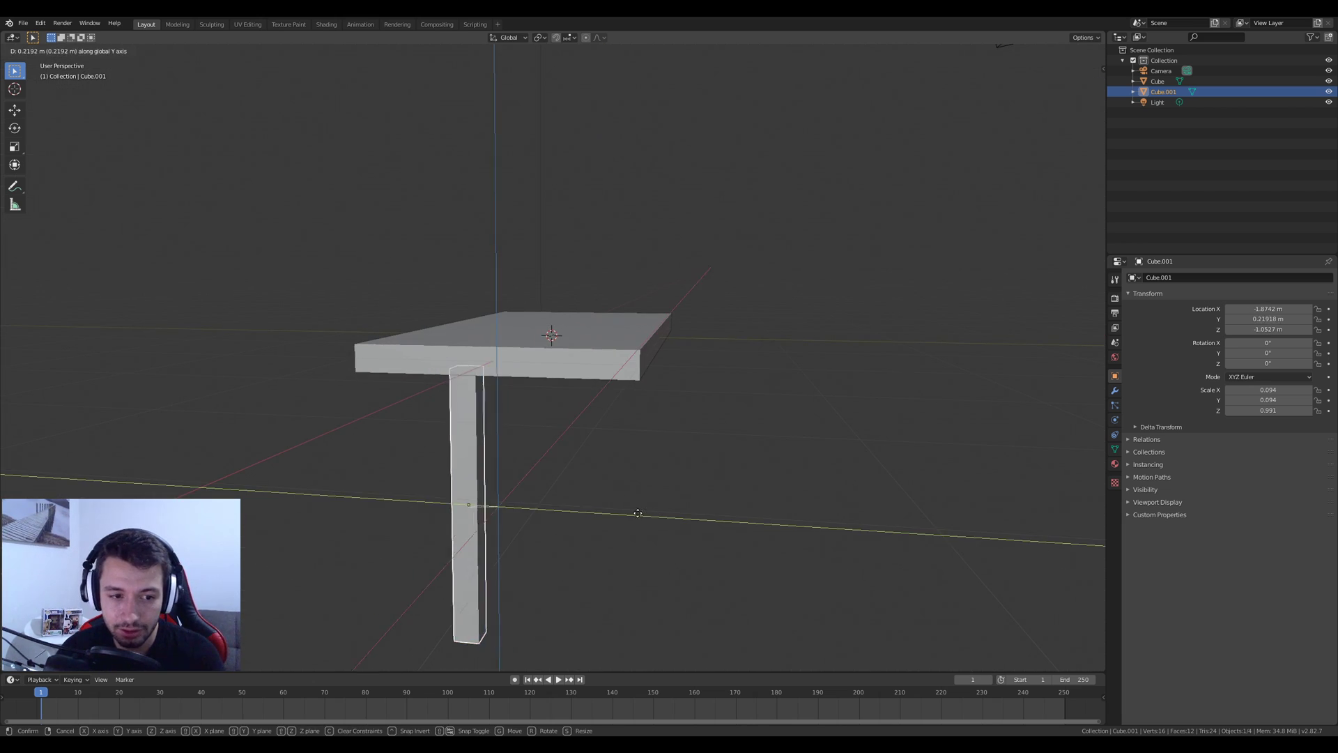
pyautogui.click(562, 514)
pyautogui.moveTo(762, 362); pyautogui.dragTo(655, 377, button='middle')
pyautogui.press('Delete')
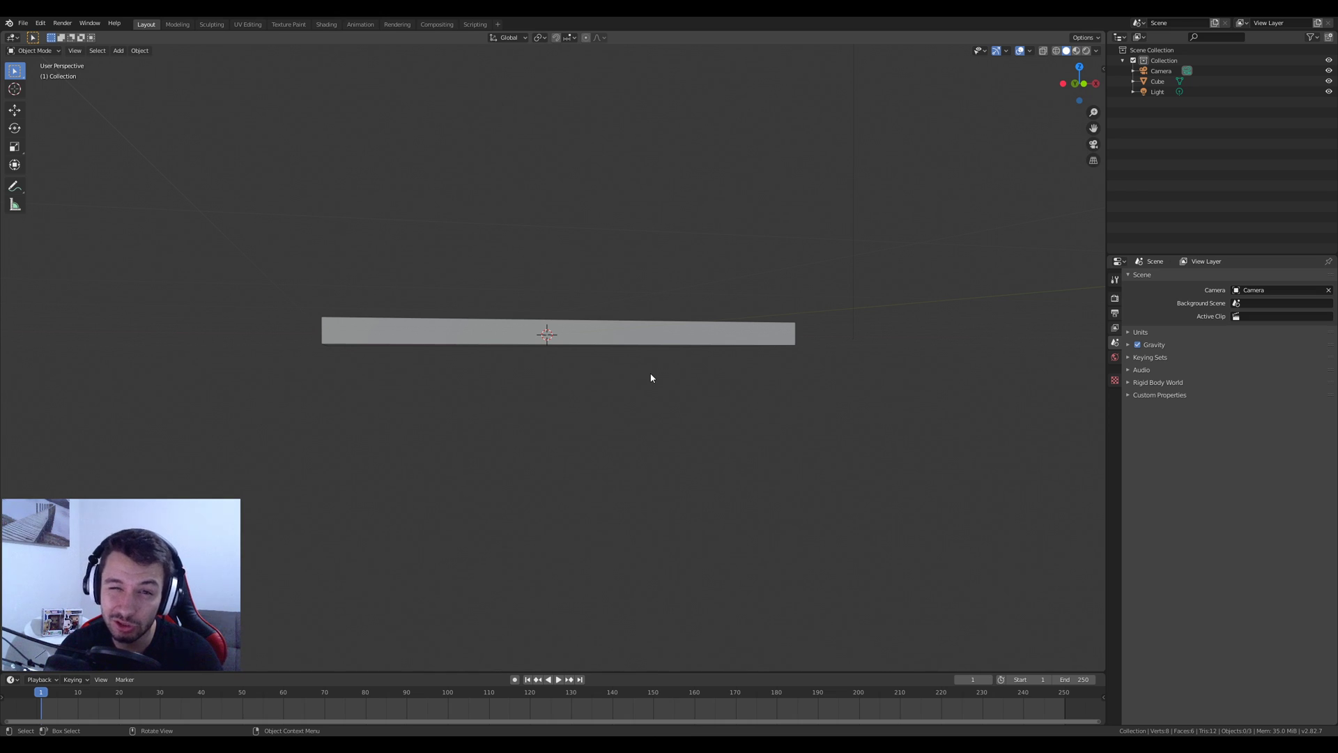
# - Add a UV sphere at the centre of the tabletop
pyautogui.moveTo(561, 367); pyautogui.dragTo(534, 322, button='middle')
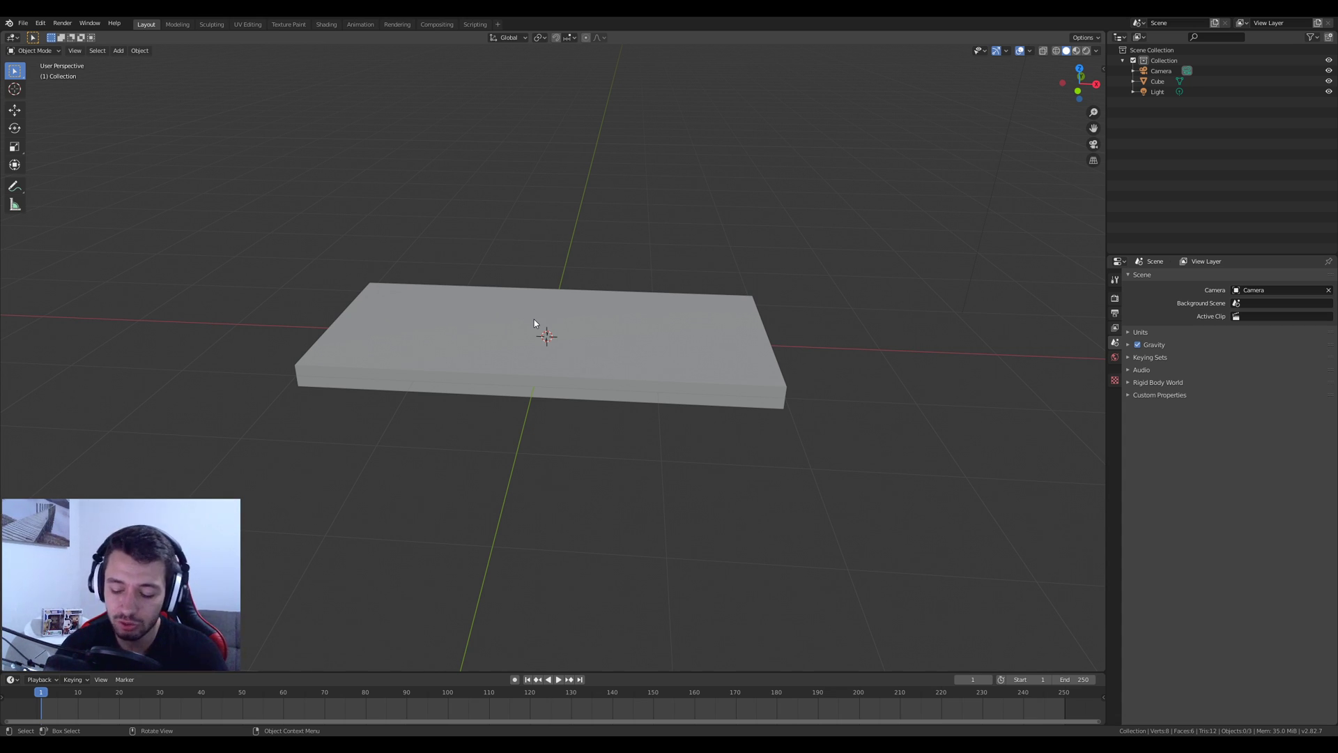
pyautogui.press('KP_1')
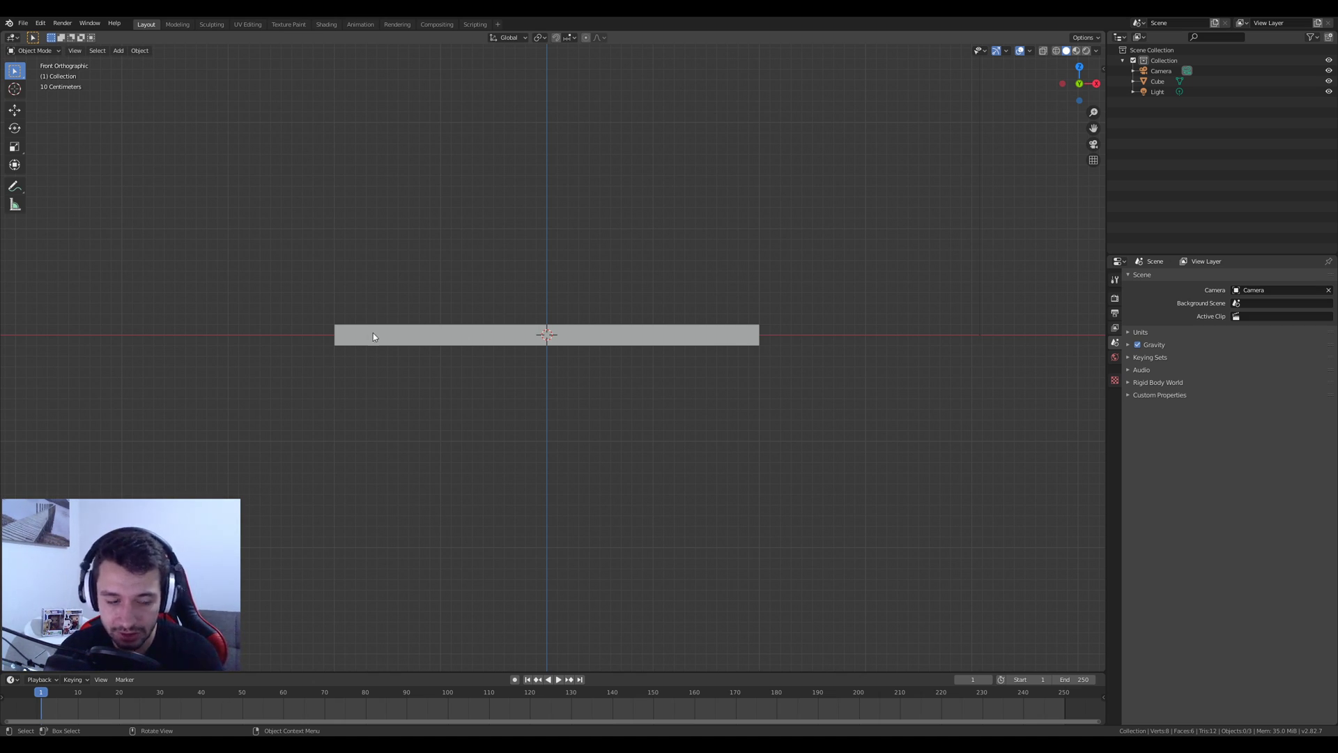
pyautogui.keyDown('shift'); pyautogui.moveTo(460, 355); pyautogui.dragTo(575, 342, button='middle'); pyautogui.keyUp('shift')
pyautogui.scroll(-2, 519, 258)
pyautogui.hotkey('shift', 'a')
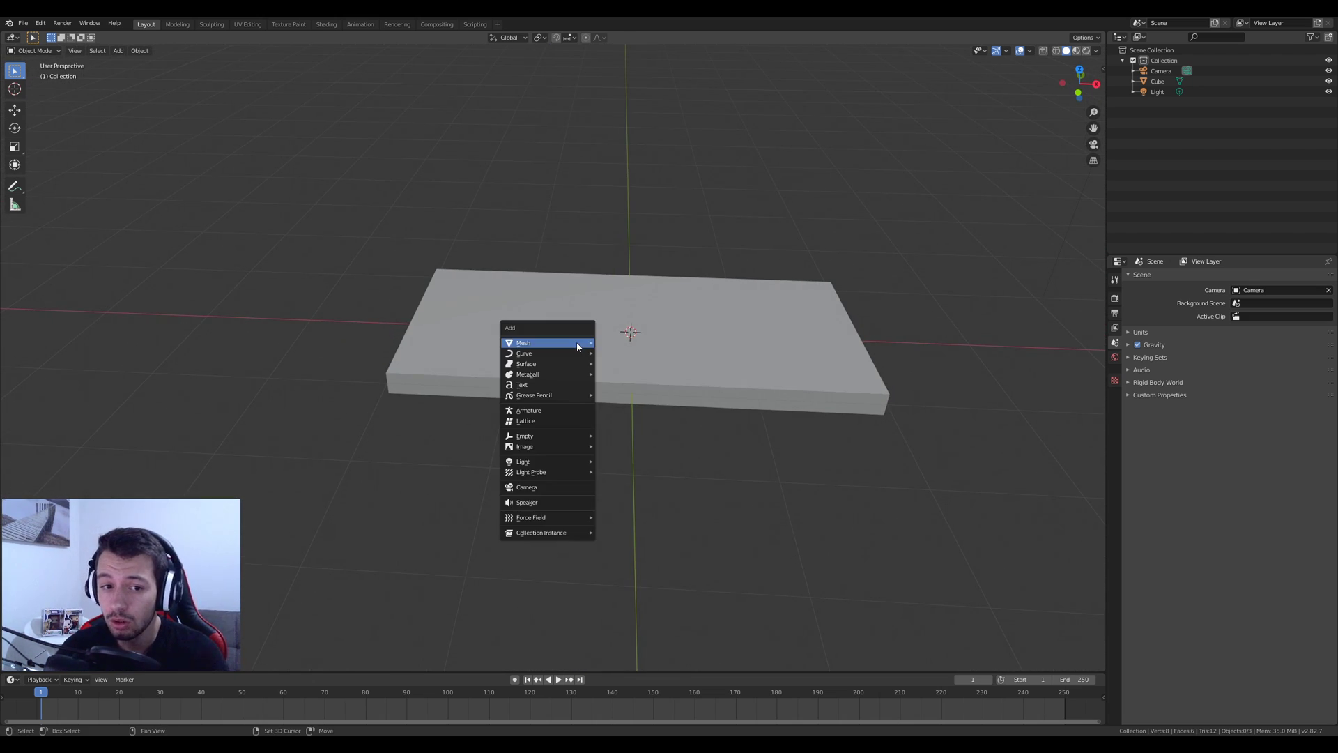
pyautogui.moveTo(577, 345)
pyautogui.click(654, 378)
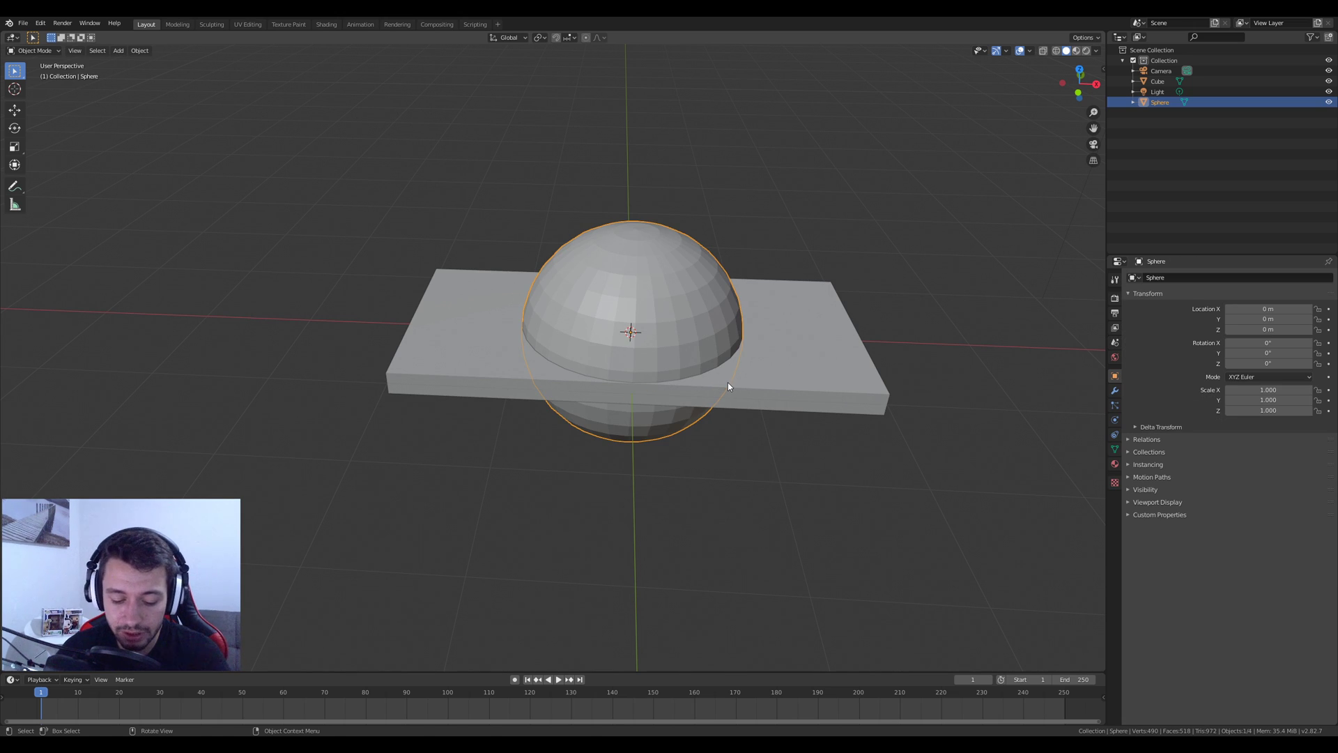
# - Move the sphere along X to -5 m, clear of the tabletop, and centre the view on it
pyautogui.press('g')
pyautogui.press('x')
pyautogui.keyDown('ctrl'); pyautogui.click(220, 363); pyautogui.keyUp('ctrl')
pyautogui.press('KP_Decimal')
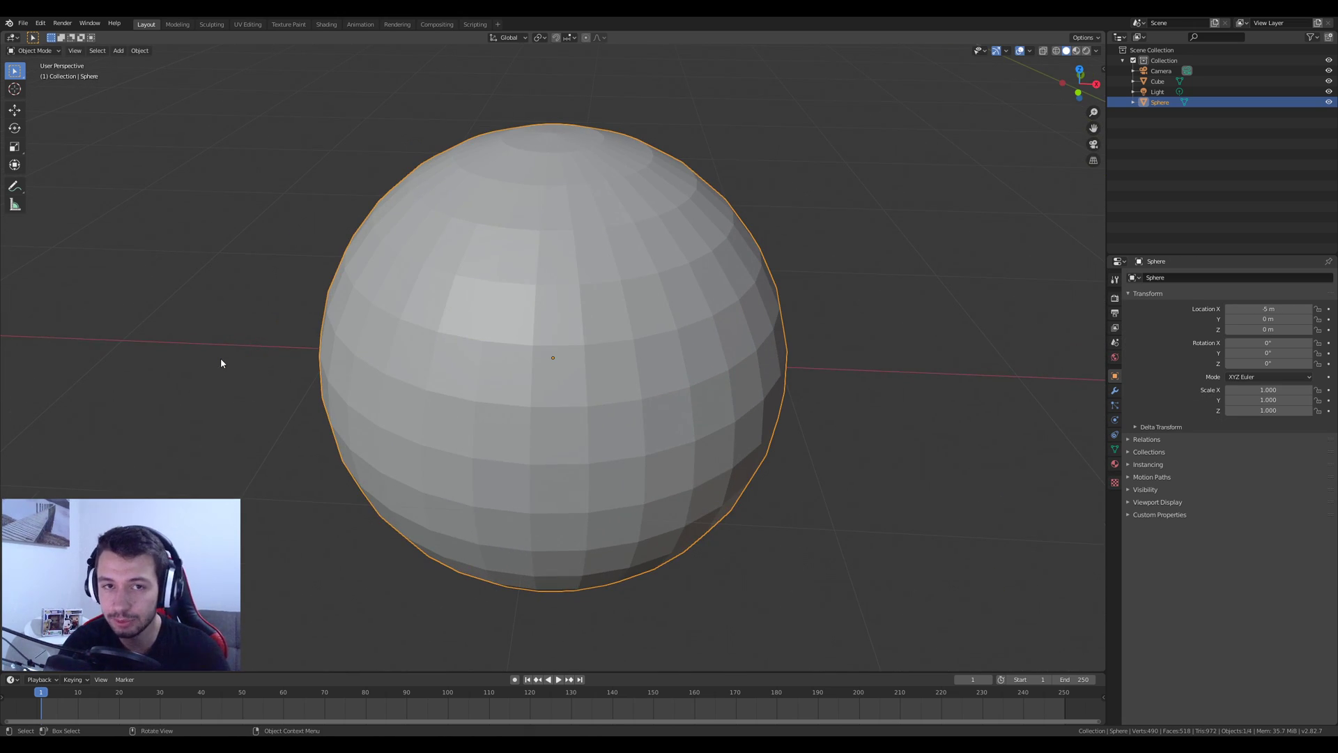
pyautogui.scroll(-5, 446, 378)
# - Enter Edit Mode on the sphere, switch to face selection and select a single face on its upper front side
pyautogui.press('Tab')
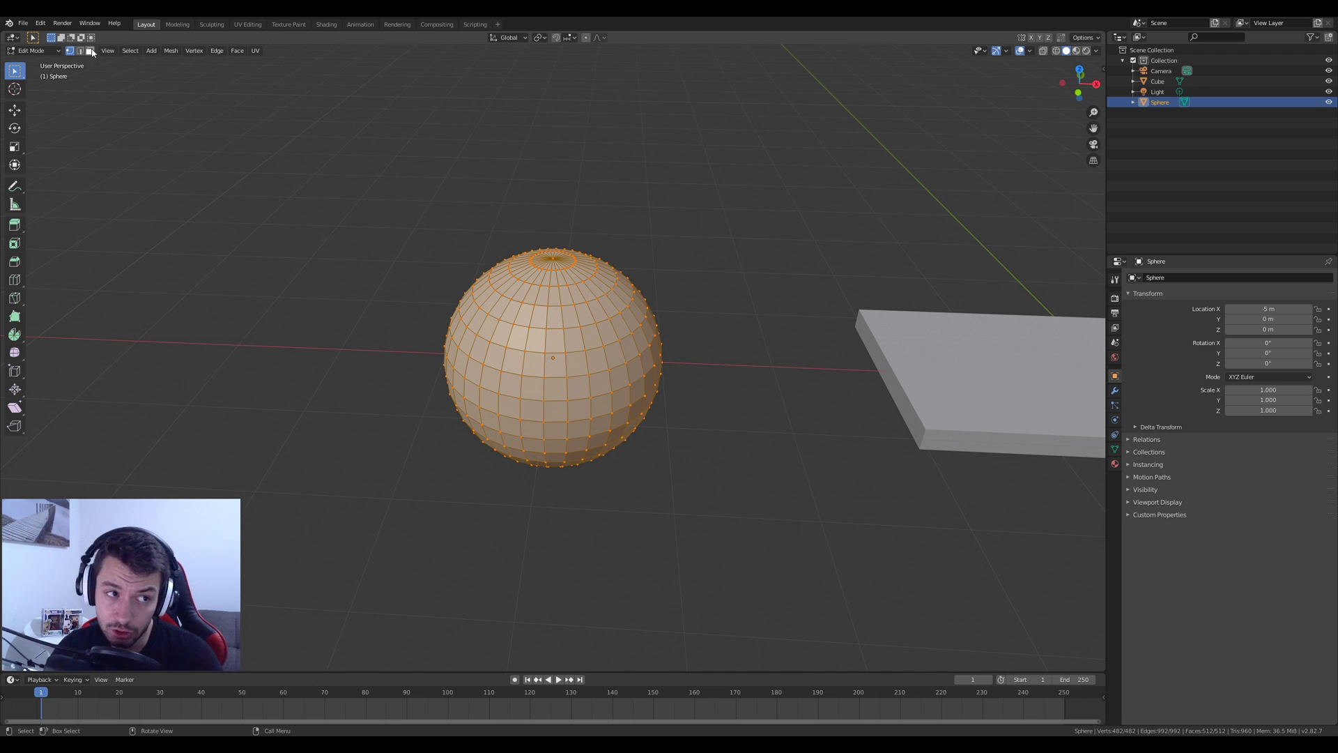
pyautogui.click(90, 51)
pyautogui.click(592, 335)
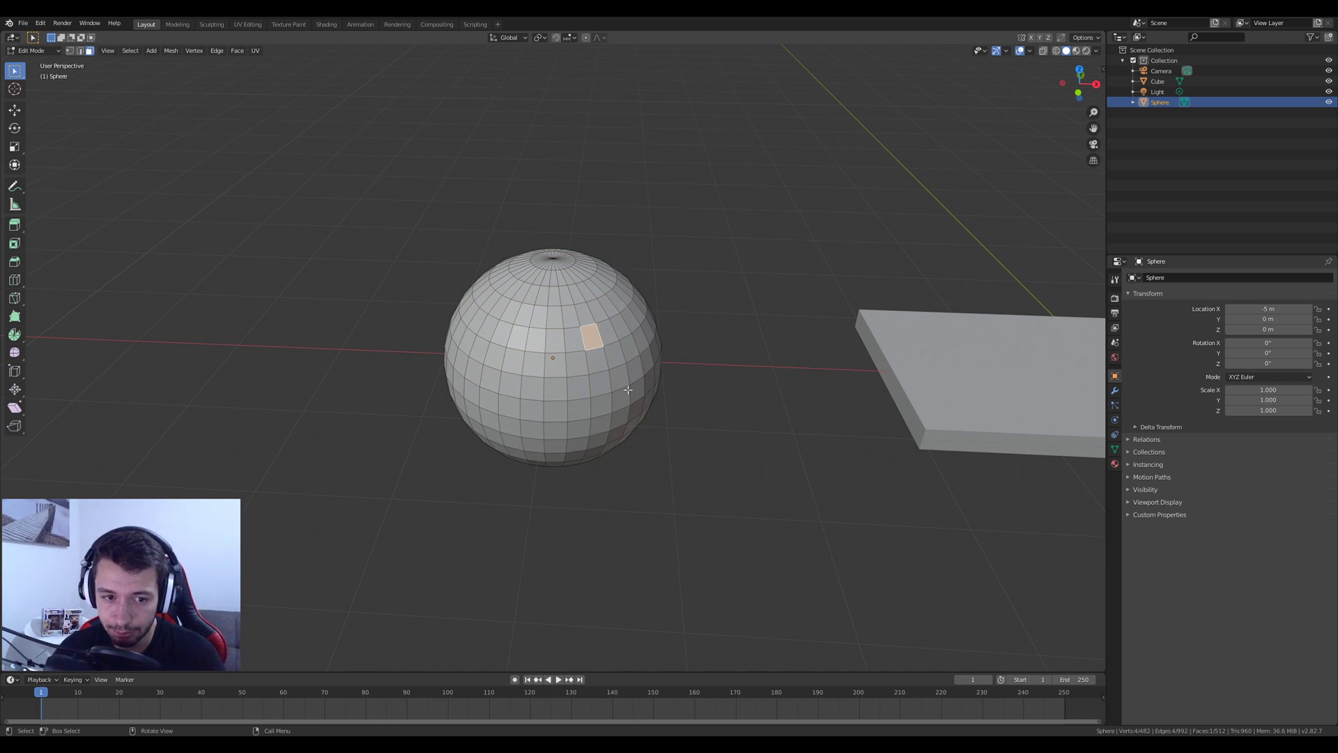
pyautogui.moveTo(592, 335); pyautogui.dragTo(575, 313, button='middle')
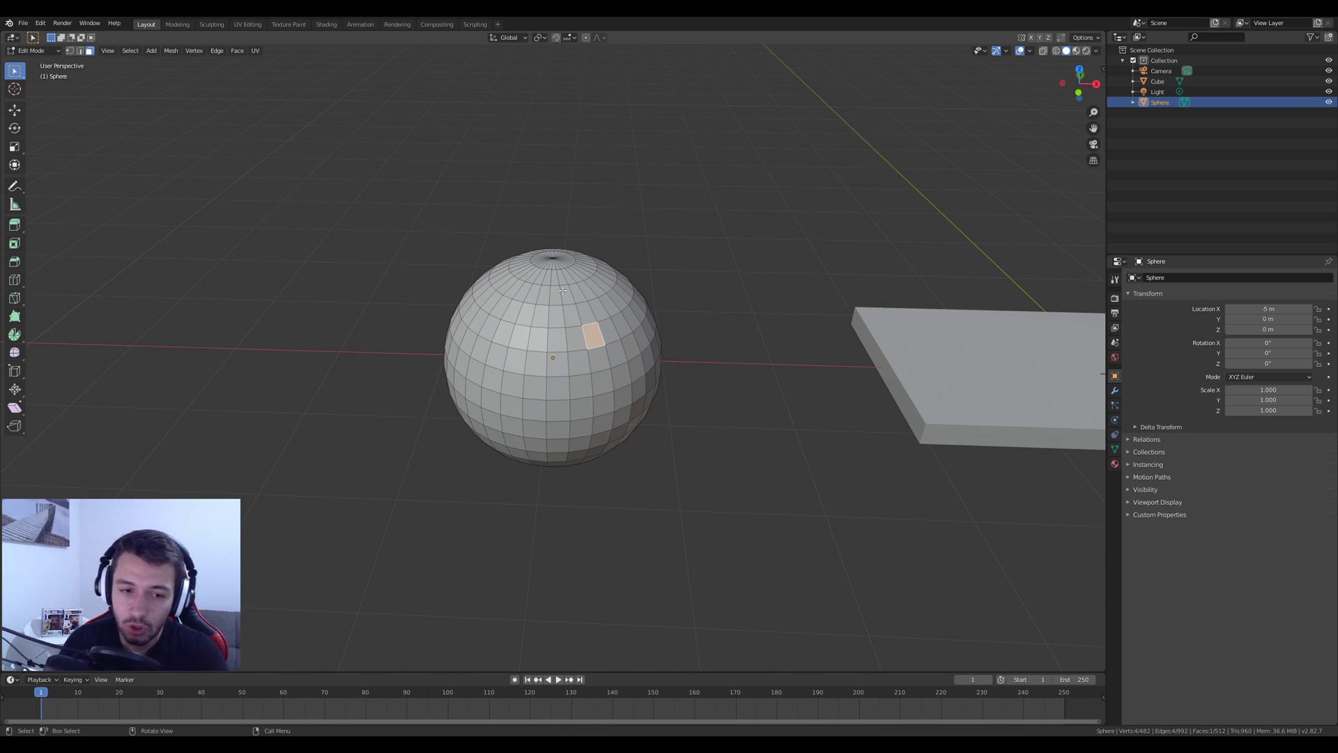
pyautogui.scroll(2, 599, 368)
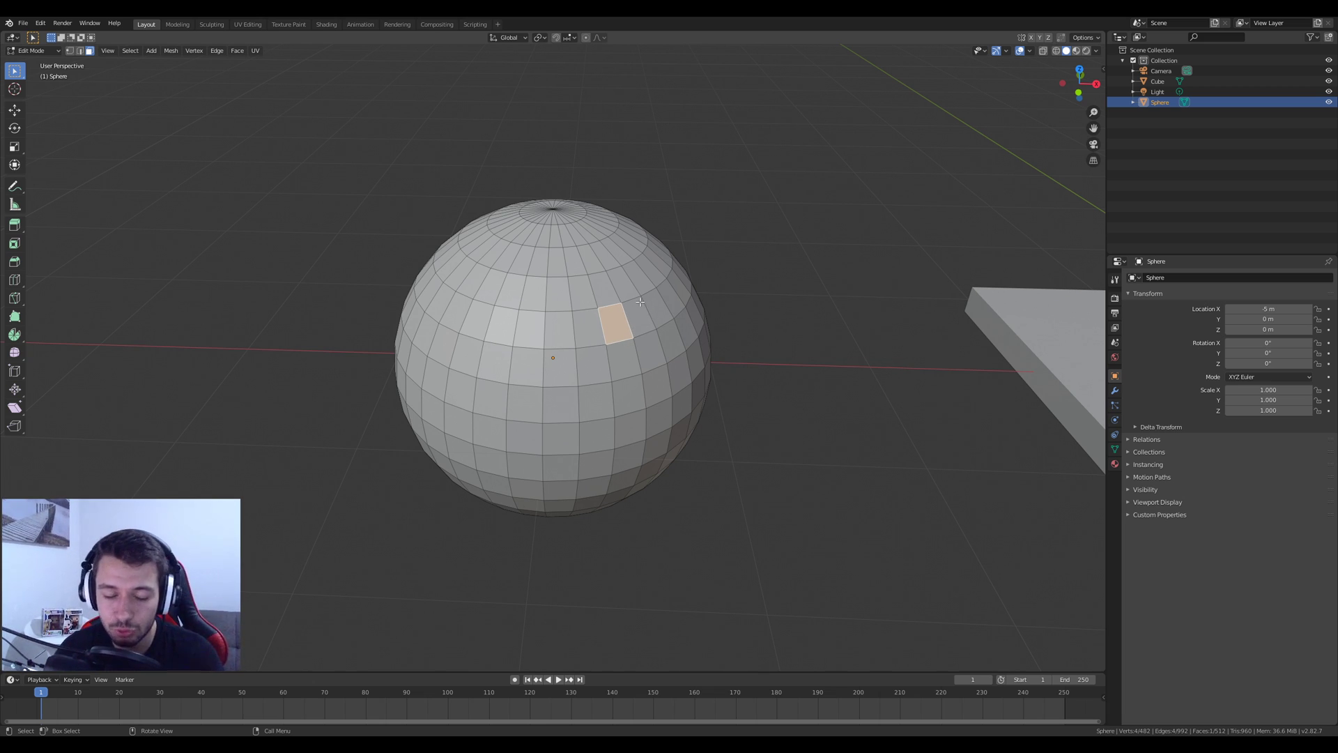
# - Mark the outward normal direction of the sphere's selected face with a short annotation arrow, and clear the mark
pyautogui.moveTo(640, 302); pyautogui.dragTo(670, 388, button='middle')
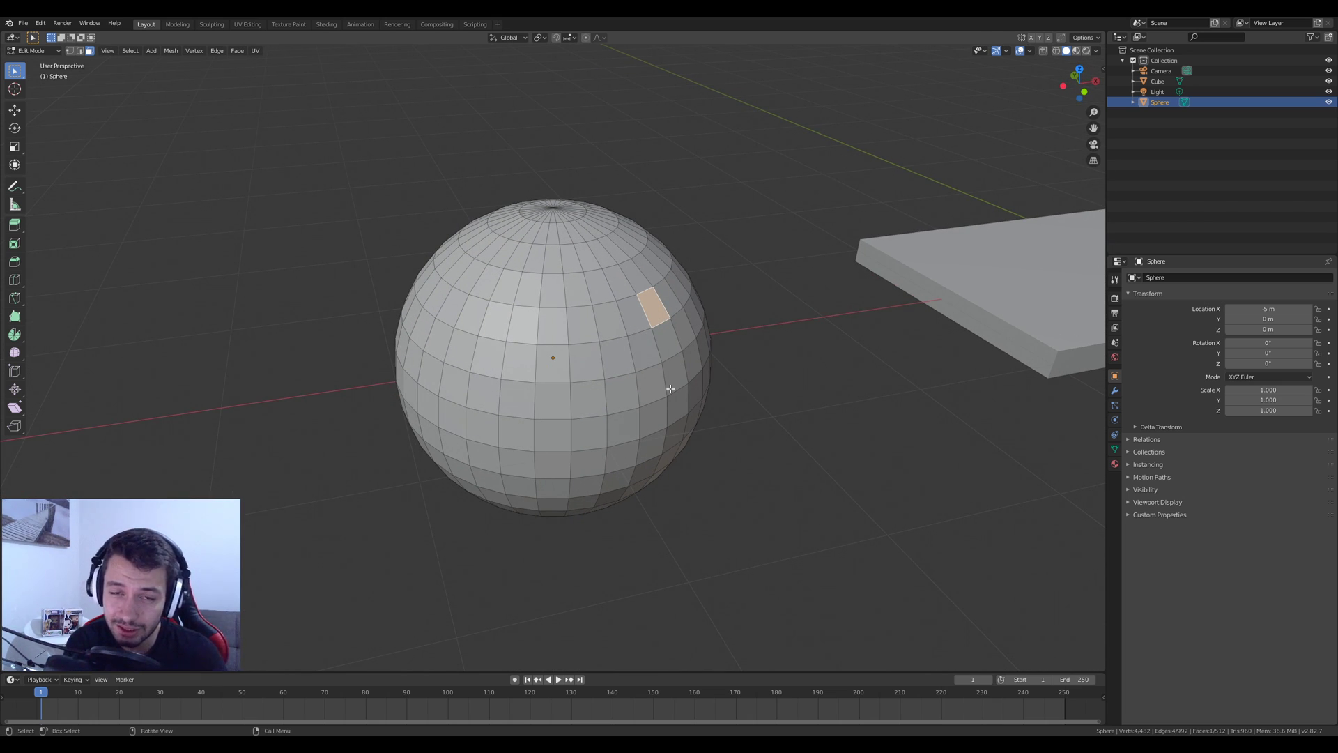
pyautogui.moveTo(761, 498); pyautogui.dragTo(782, 358, button='middle')
pyautogui.press('k')
pyautogui.click(679, 260)
pyautogui.moveTo(714, 268)
pyautogui.mouseDown(button='middle')
pyautogui.moveTo(910, 217)
pyautogui.moveTo(747, 219)
pyautogui.moveTo(727, 288)
pyautogui.mouseUp(button='middle')
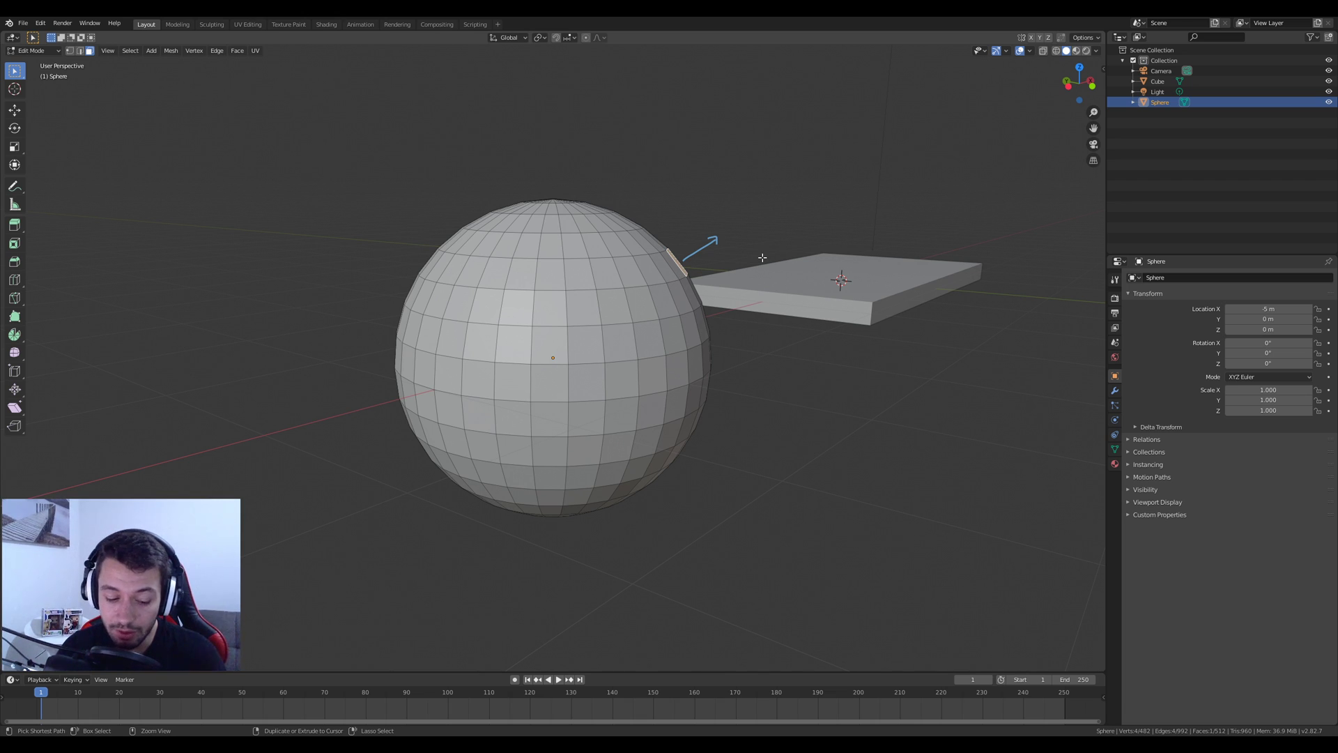
pyautogui.moveTo(789, 258); pyautogui.dragTo(767, 274, button='middle')
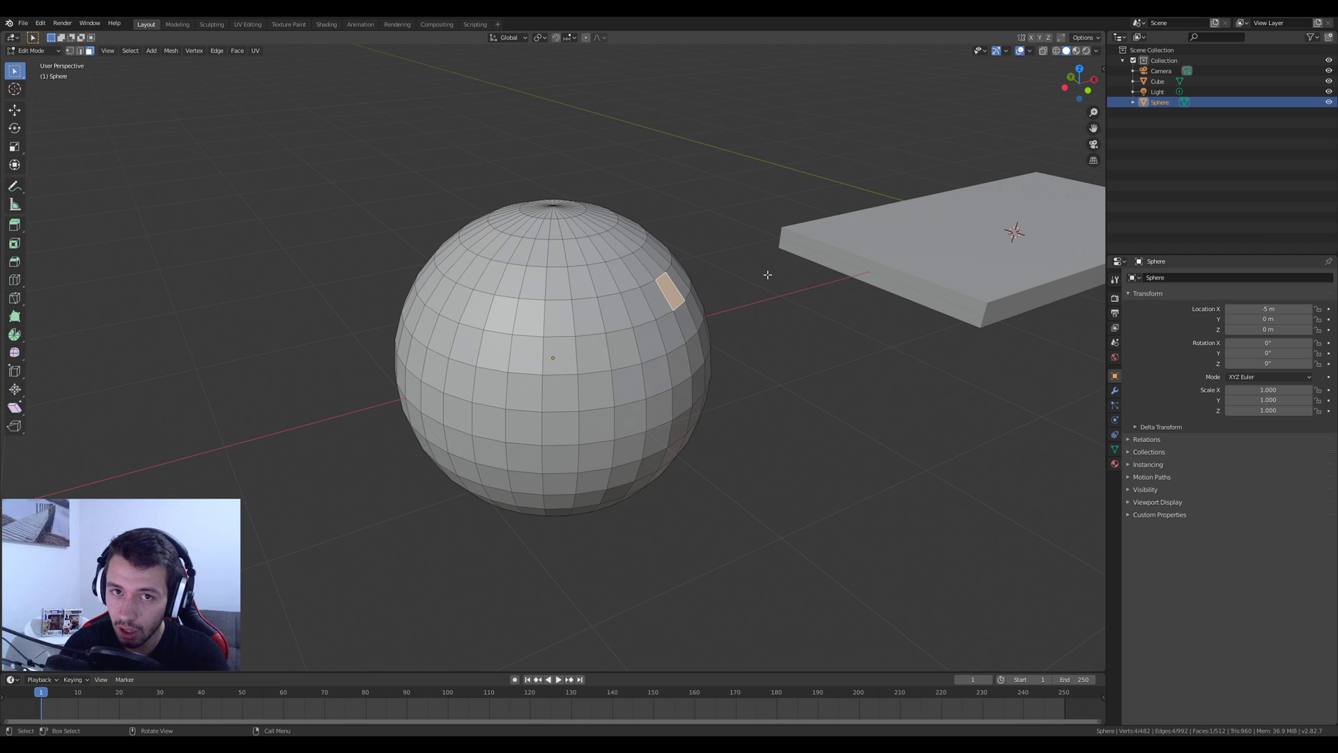
# - Try extruding the sphere's selected face outward along its normal, and undo the extrusion
pyautogui.press('e')
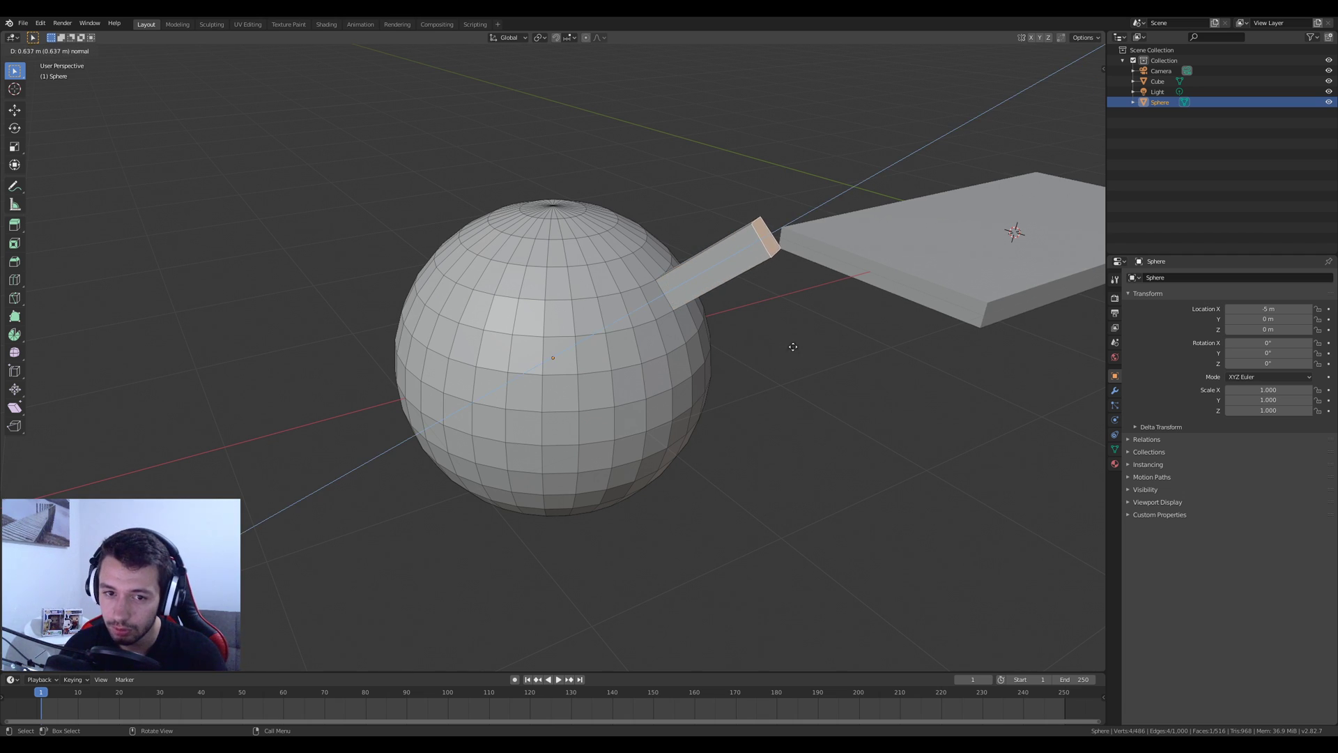
pyautogui.click(811, 342)
pyautogui.moveTo(811, 341); pyautogui.dragTo(820, 378, button='middle')
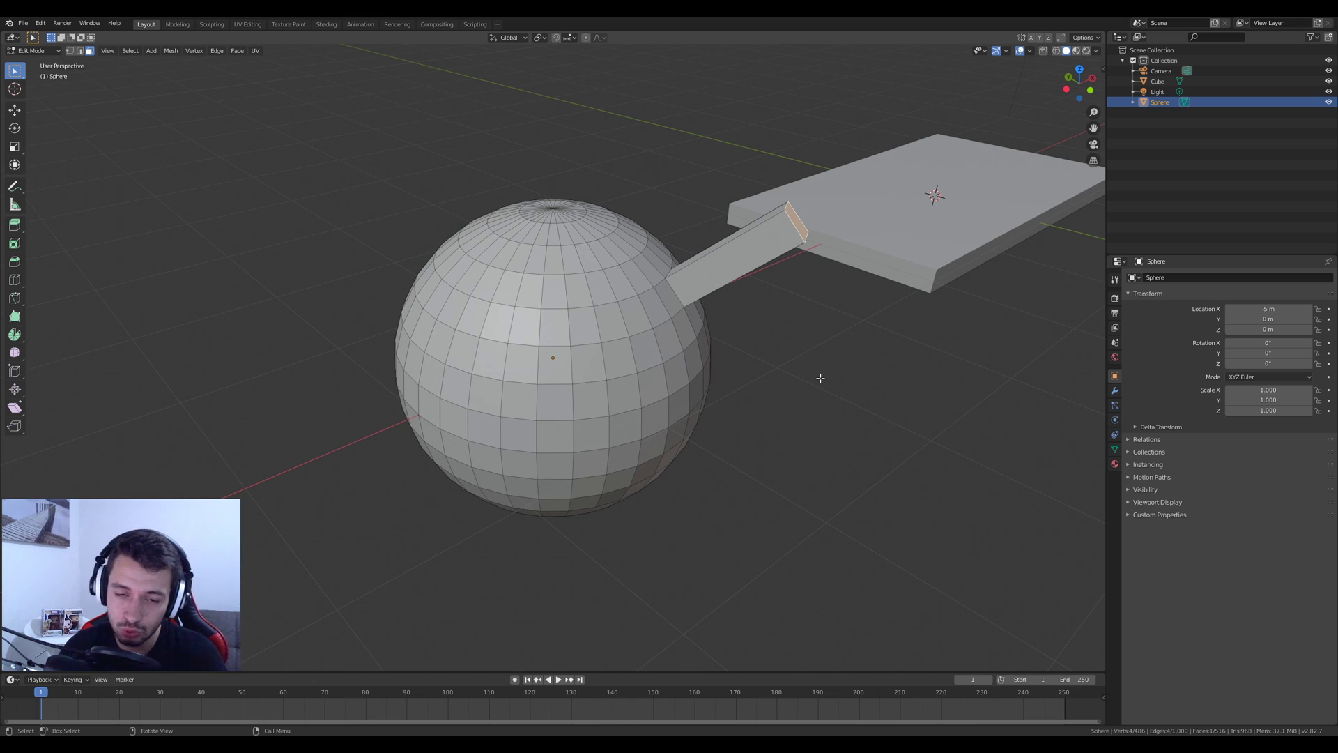
pyautogui.hotkey('ctrl', 'z')
# - Extrude the sphere's selected face outward again as a long block, and select the block's end face
pyautogui.press('e')
pyautogui.click(777, 224)
pyautogui.moveTo(776, 225); pyautogui.dragTo(607, 264, button='middle')
pyautogui.keyDown('shift'); pyautogui.click(630, 261); pyautogui.keyUp('shift')
pyautogui.keyDown('shift'); pyautogui.click(605, 258); pyautogui.keyUp('shift')
pyautogui.click(613, 255)
pyautogui.keyDown('shift'); pyautogui.click(629, 257); pyautogui.keyUp('shift')
pyautogui.moveTo(630, 257); pyautogui.dragTo(553, 173, button='middle')
pyautogui.click(526, 148)
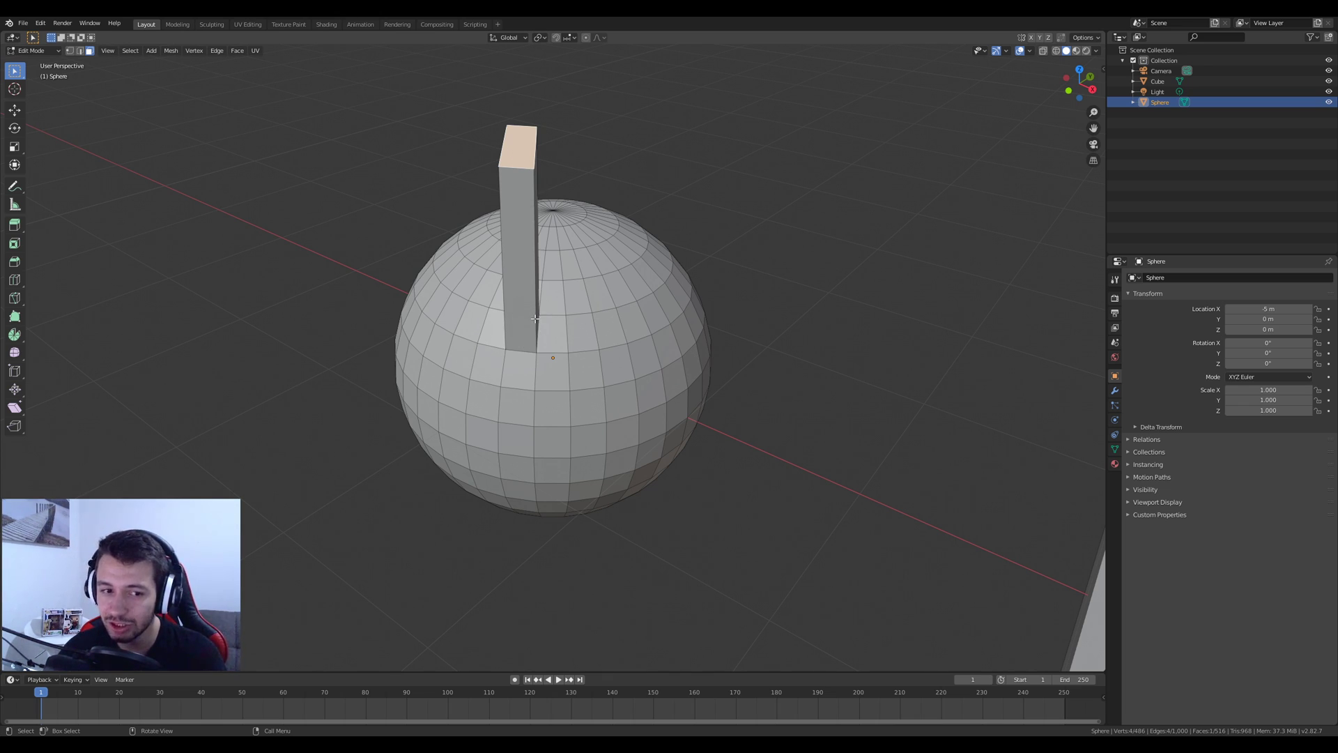
# - Select a separate face on the sphere's upper front, near the block, and extrude it outward to a similar length
pyautogui.moveTo(639, 336); pyautogui.dragTo(627, 310, button='middle')
pyautogui.click(628, 309)
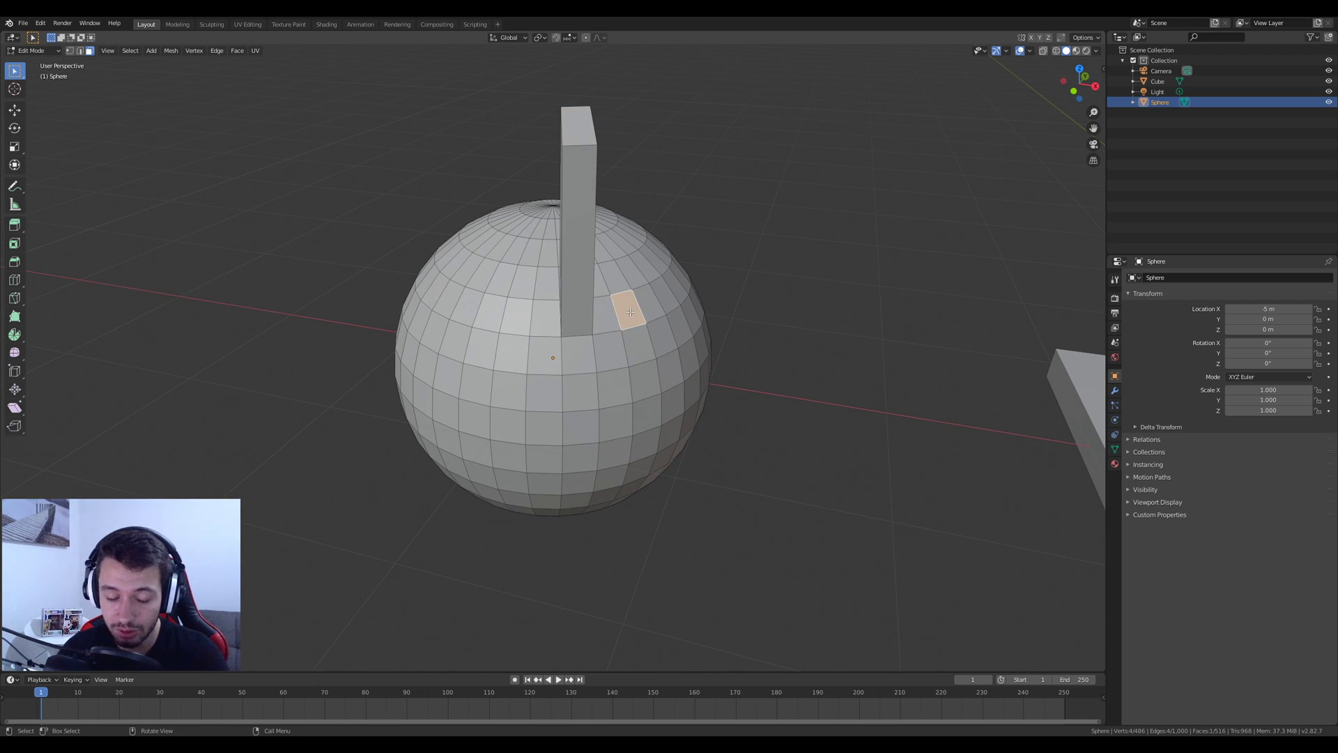
pyautogui.press('e')
pyautogui.click(644, 130)
pyautogui.moveTo(643, 131); pyautogui.dragTo(627, 209, button='middle')
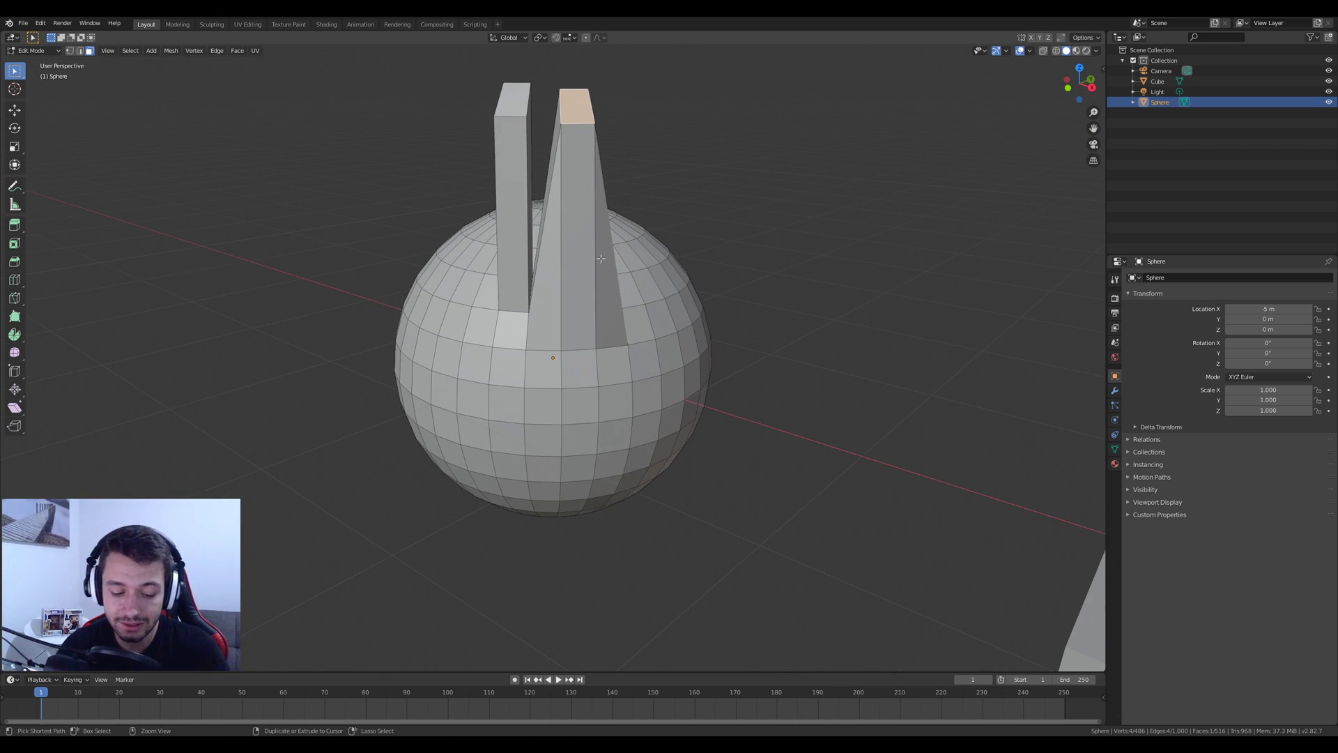
# - Undo the face extrusions on the sphere, back to the single selected face
pyautogui.hotkey('ctrl', 'z')
pyautogui.hotkey('ctrl', 'z')
pyautogui.hotkey('ctrl', 'z')
pyautogui.hotkey('ctrl', 'z')
pyautogui.hotkey('ctrl', 'z')
pyautogui.hotkey('ctrl', 'z')
pyautogui.hotkey('ctrl', 'z')
pyautogui.hotkey('ctrl', 'z')
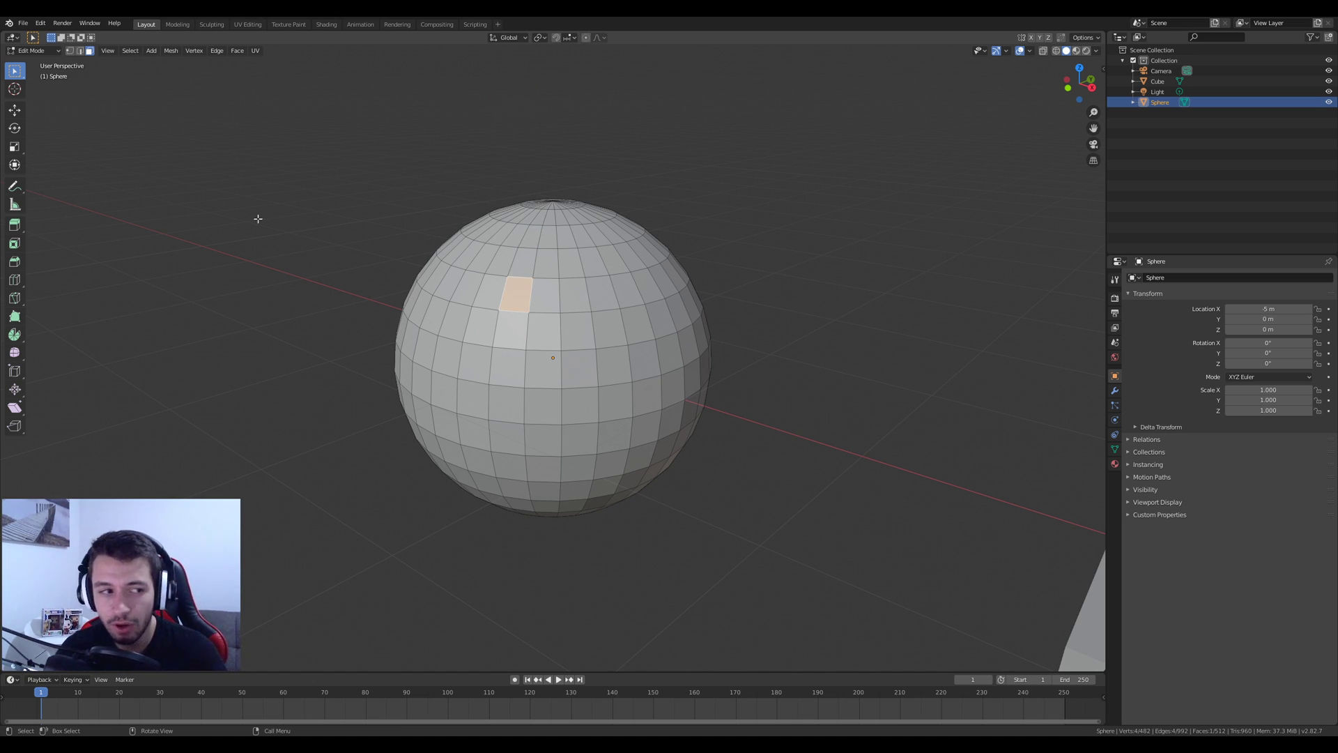
# - Select all the sphere's faces, extrude them outward with Extrude Individual Faces, and undo the extrusion
pyautogui.click(19, 228)
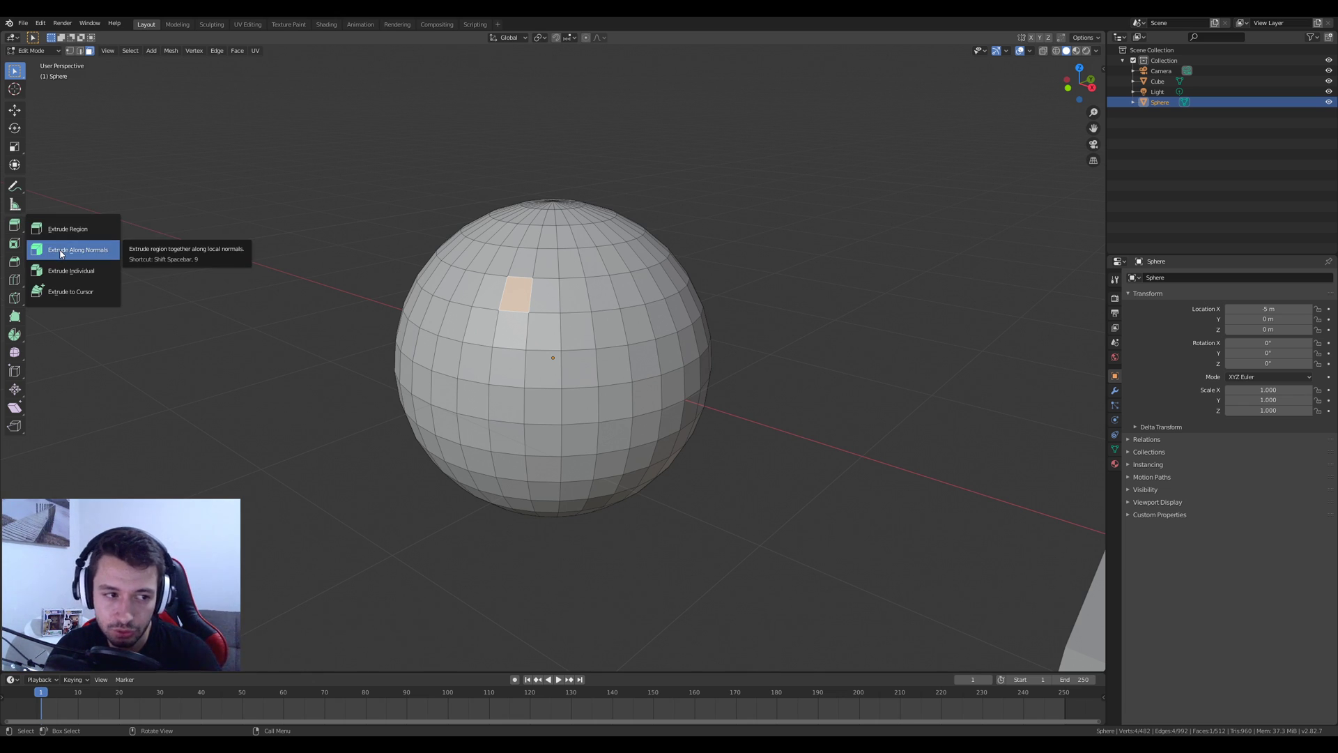
pyautogui.click(74, 271)
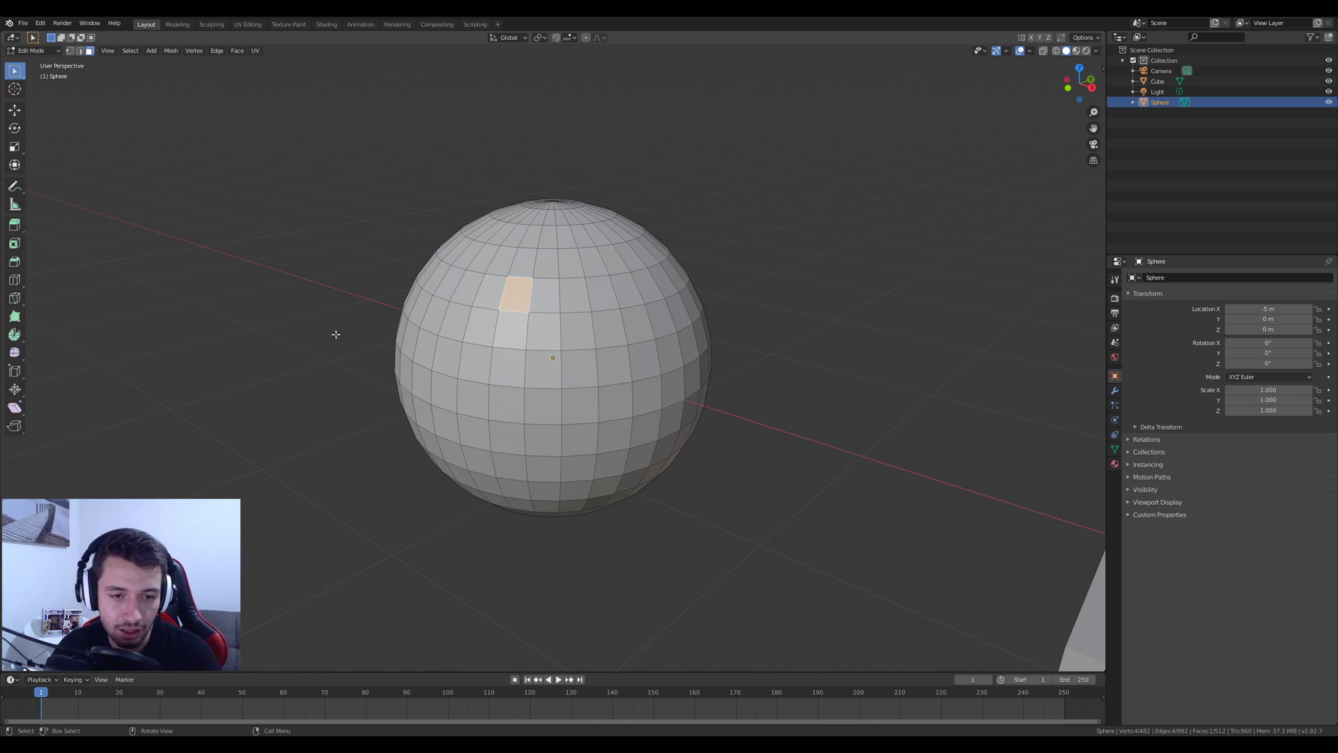
pyautogui.press('a')
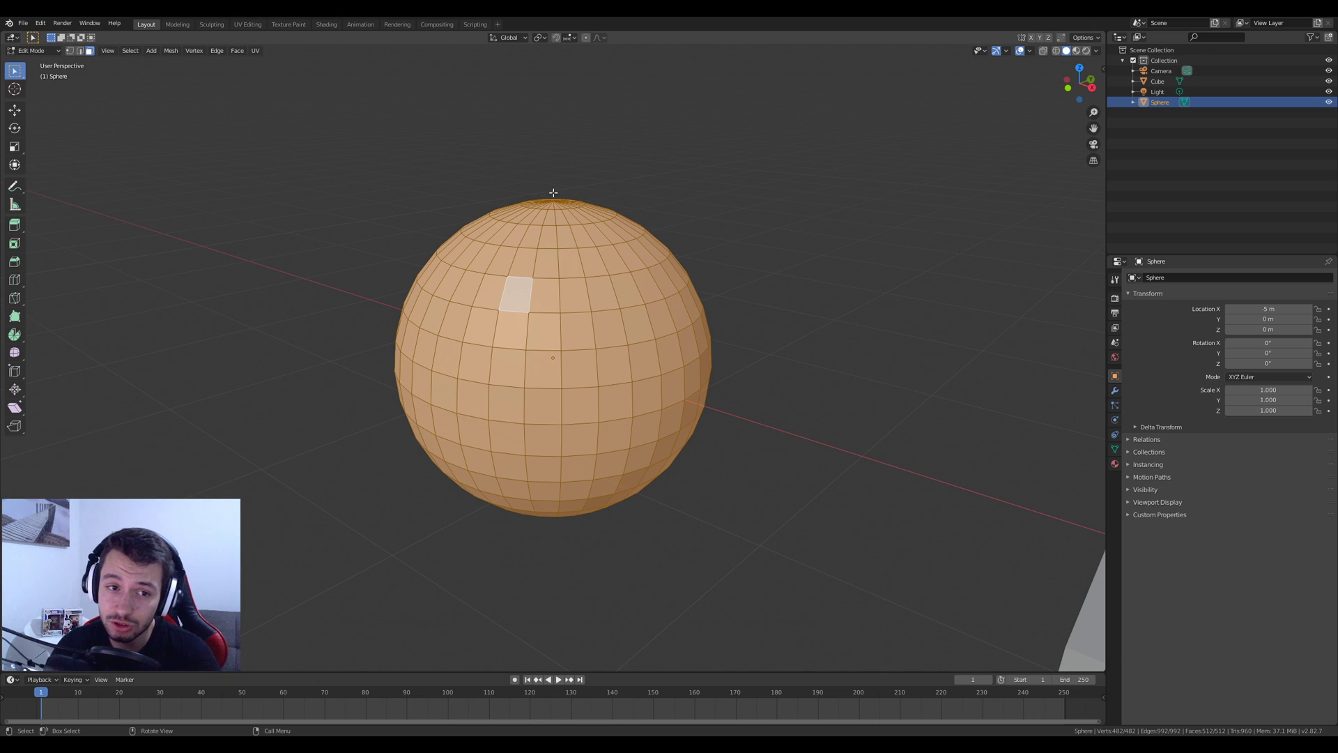
pyautogui.hotkey('alt', 'e')
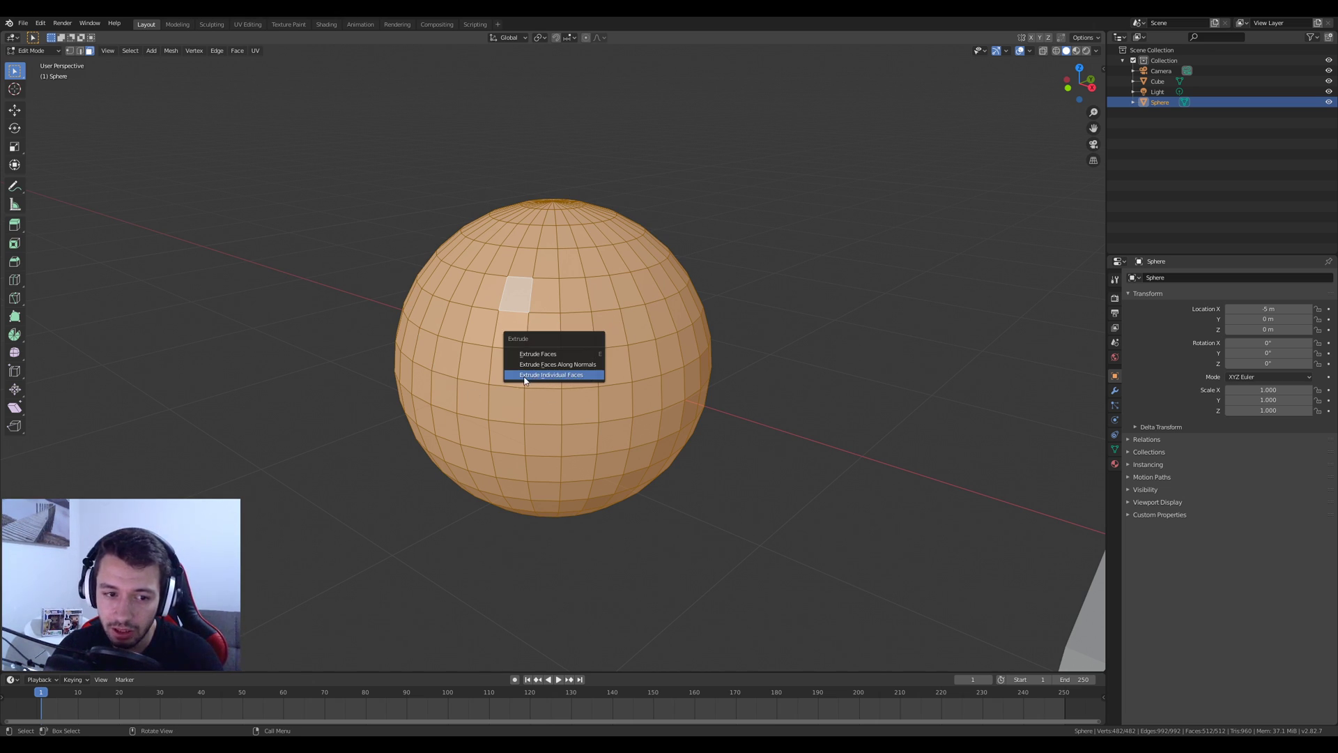
pyautogui.click(564, 375)
pyautogui.click(593, 276)
pyautogui.moveTo(623, 322); pyautogui.dragTo(655, 311, button='middle')
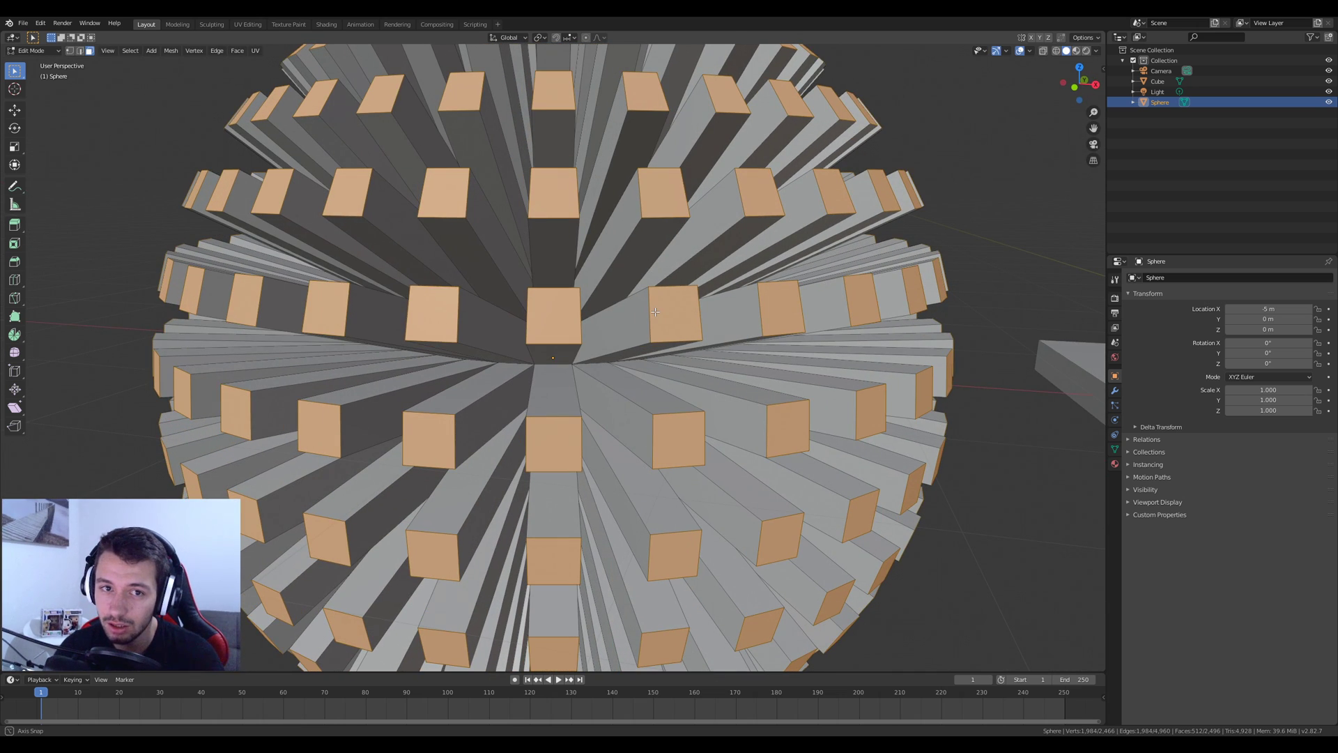
pyautogui.hotkey('ctrl', 'z')
pyautogui.hotkey('alt', 'e')
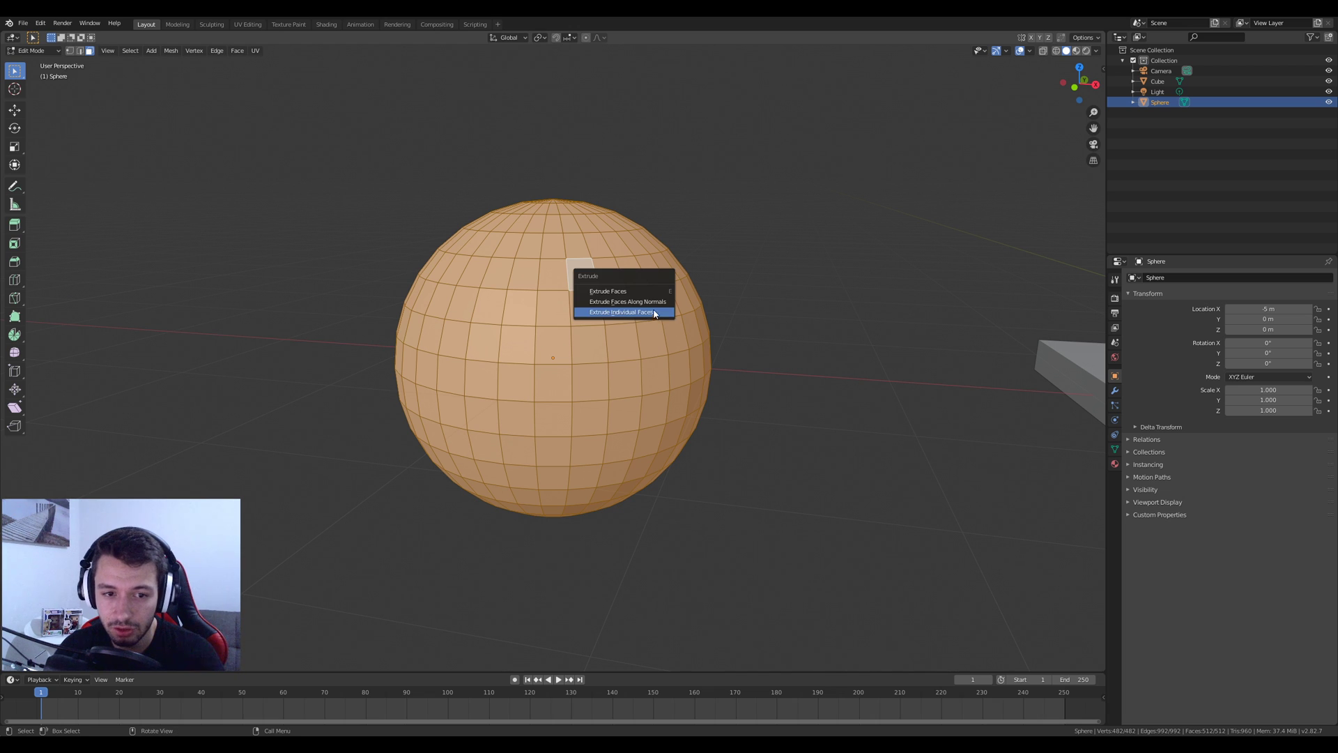
pyautogui.click(655, 312)
pyautogui.rightClick(654, 296)
pyautogui.moveTo(654, 296)
pyautogui.keyDown('ctrl'); pyautogui.mouseDown(button='middle')
pyautogui.moveTo(662, 254)
pyautogui.moveTo(699, 255)
pyautogui.moveTo(696, 307)
pyautogui.moveTo(744, 376)
pyautogui.moveTo(422, 377)
pyautogui.moveTo(672, 356)
pyautogui.moveTo(668, 304)
pyautogui.mouseUp(button='middle'); pyautogui.keyUp('ctrl')
pyautogui.hotkey('ctrl', 'z')
# - Leave Edit Mode, delete the sphere and select the tabletop
pyautogui.press('Tab')
pyautogui.press('Delete')
pyautogui.click(663, 318)
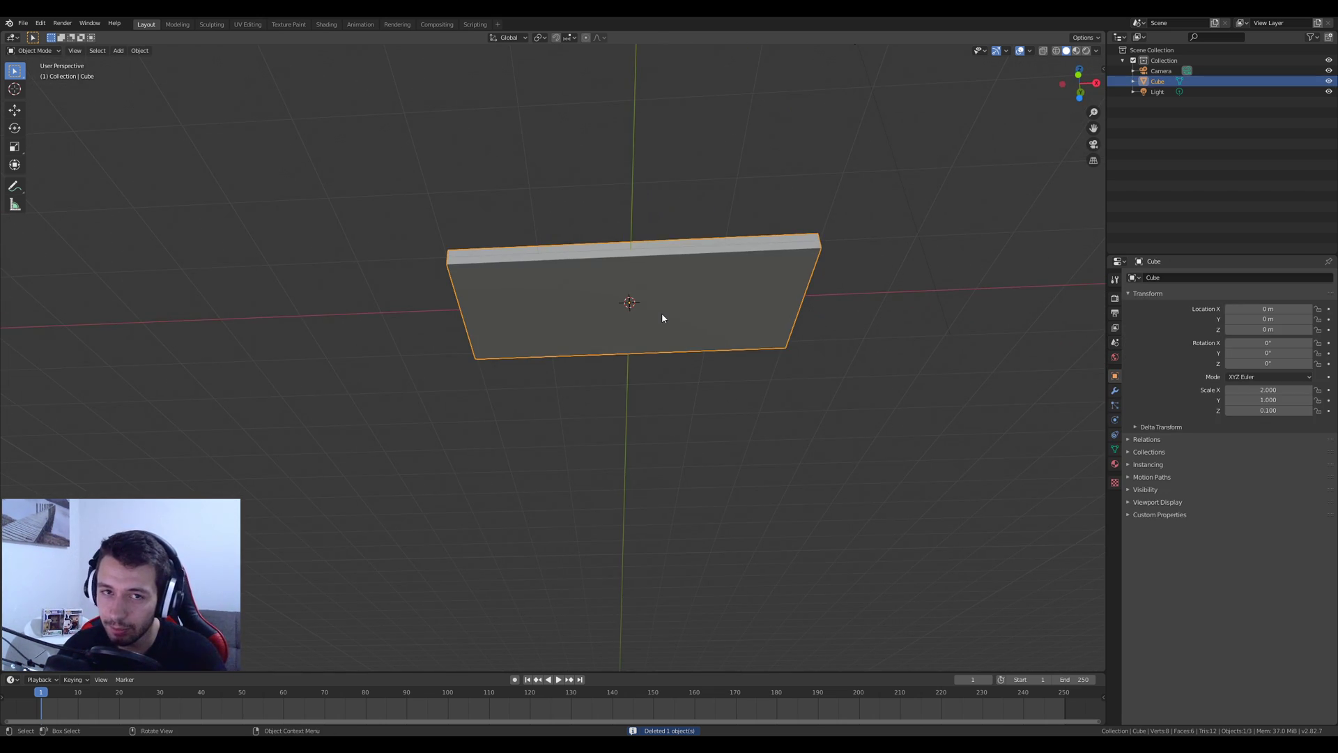
# - Enter Edit Mode on the tabletop, switch to face selection and select its underside face
pyautogui.press('Tab')
pyautogui.press('3')
pyautogui.click(642, 321)
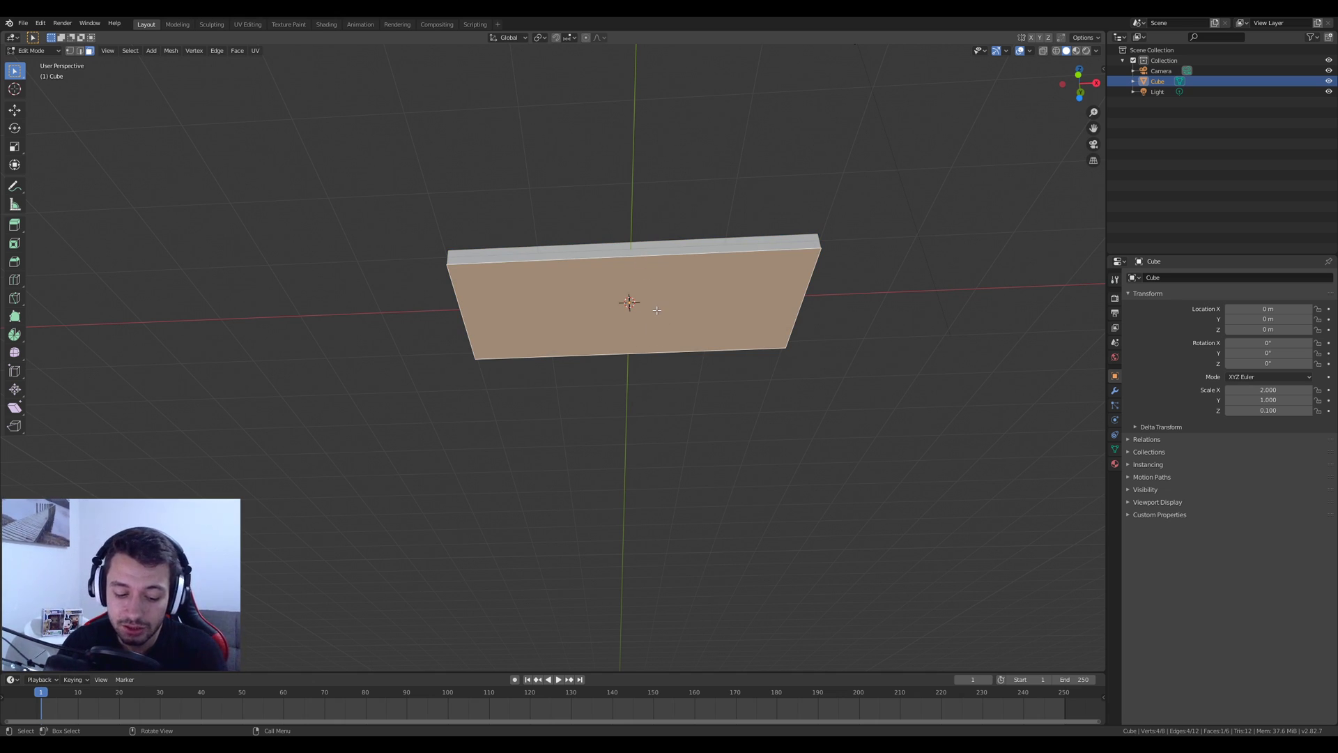
# - Try extruding the tabletop's whole underside face downward, and undo the extrusion
pyautogui.moveTo(656, 310); pyautogui.dragTo(652, 320, button='middle')
pyautogui.press('e')
pyautogui.click(760, 521)
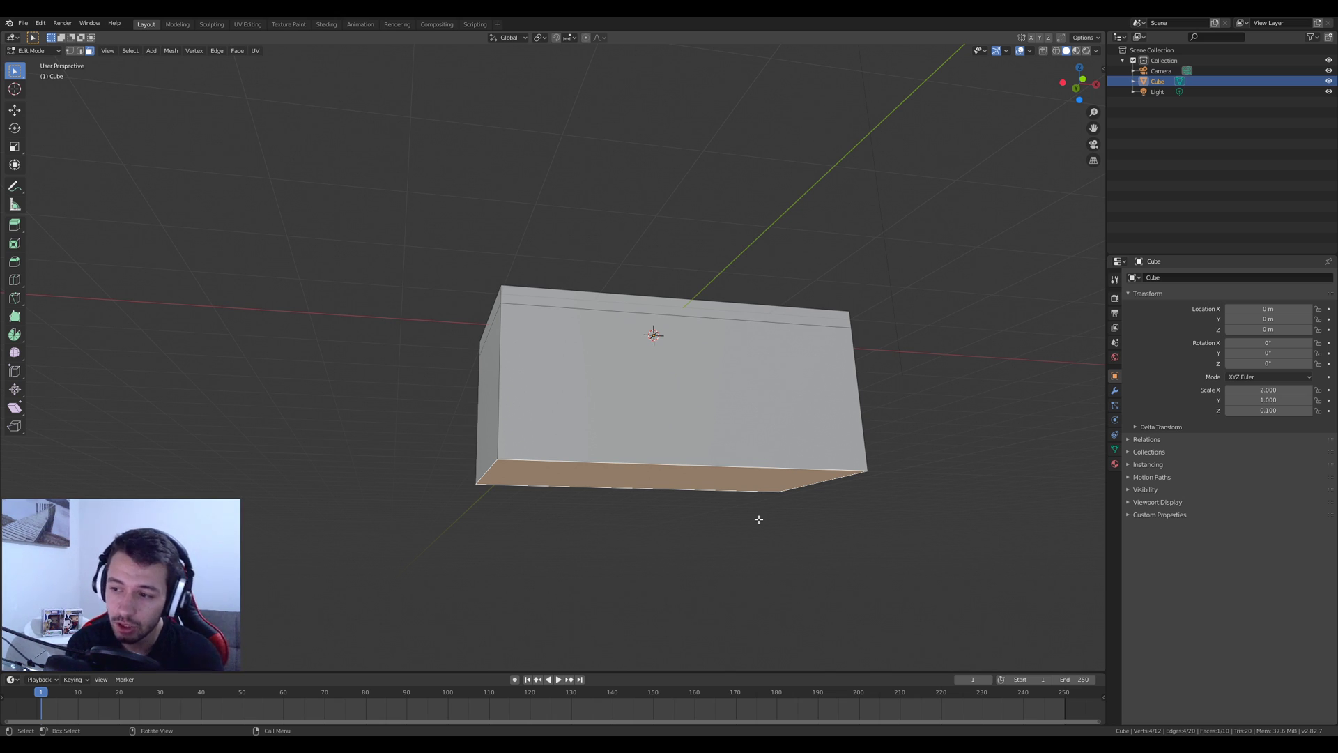
pyautogui.hotkey('ctrl', 'z')
pyautogui.hotkey('ctrl', 'z')
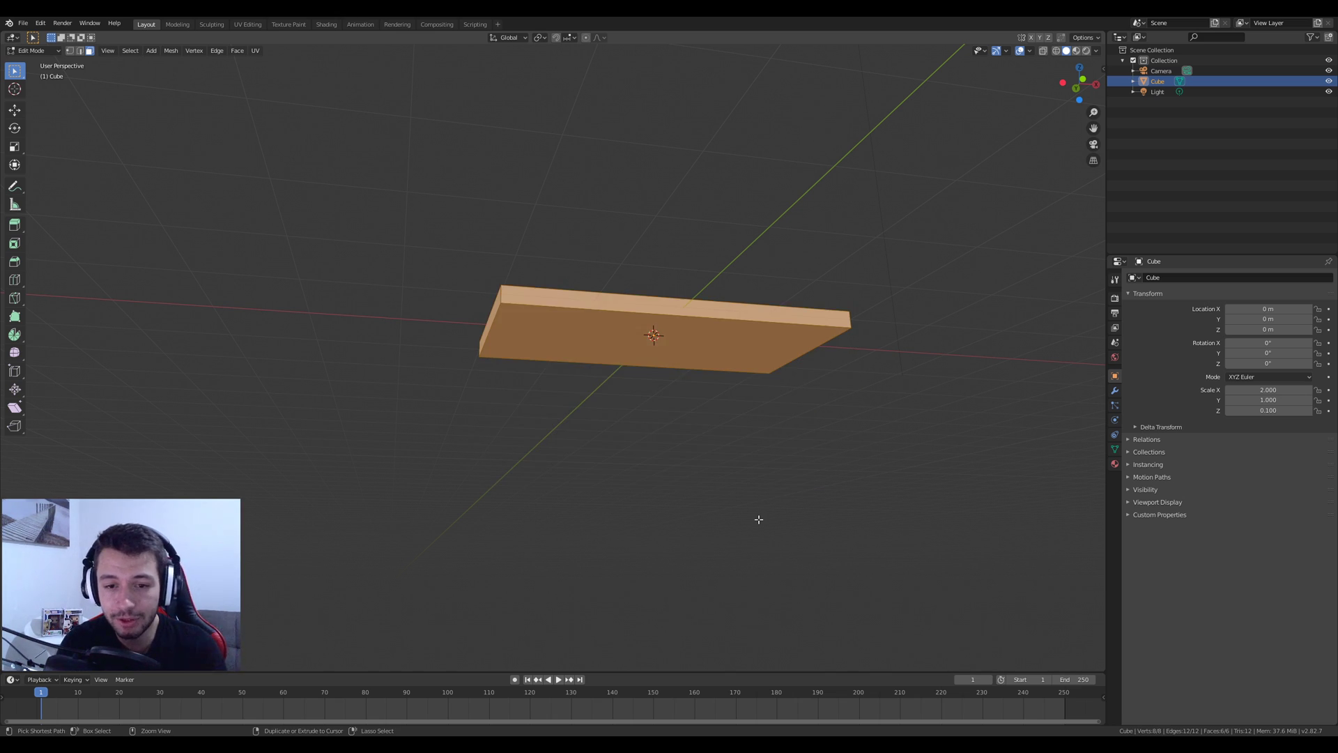
# - Mark small leg areas at the four corners of the tabletop's underside with annotation strokes in bottom view, and clear the marks
pyautogui.moveTo(729, 506); pyautogui.dragTo(731, 429, button='middle')
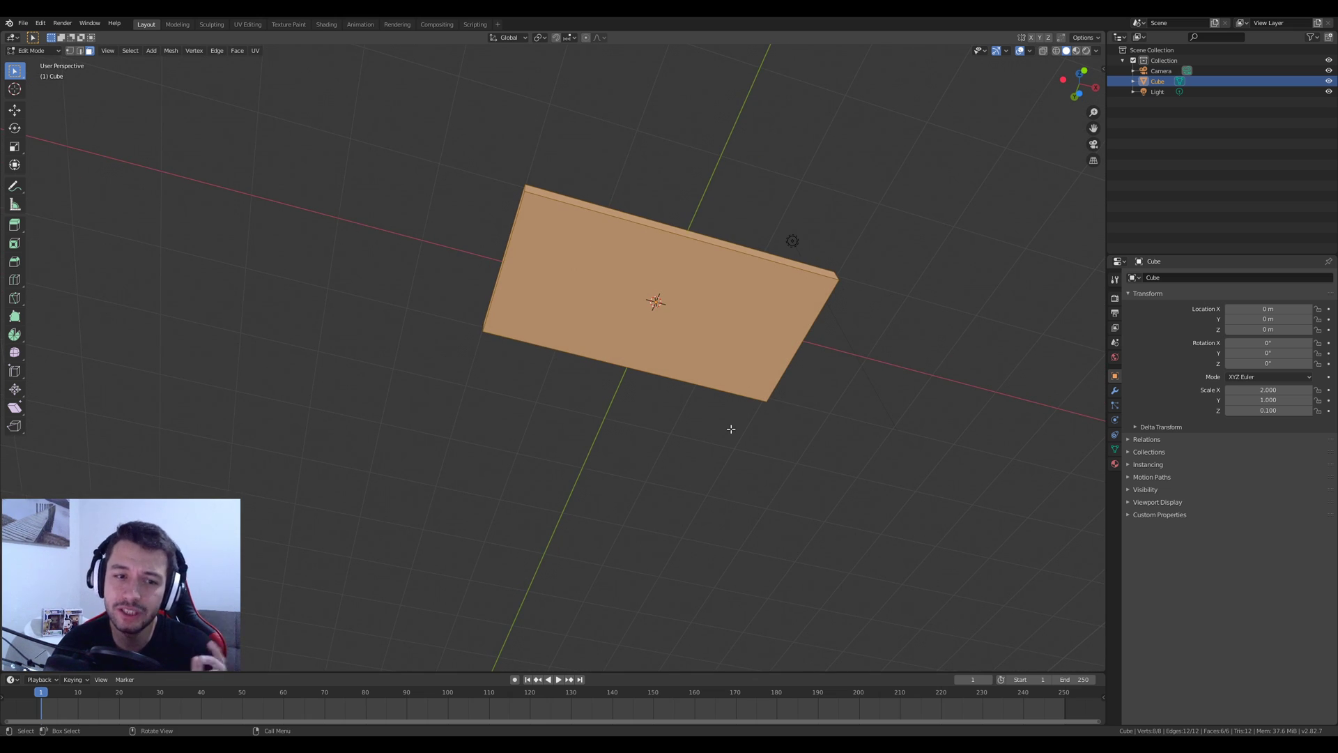
pyautogui.moveTo(643, 303); pyautogui.dragTo(629, 369, button='middle')
pyautogui.scroll(2, 554, 352)
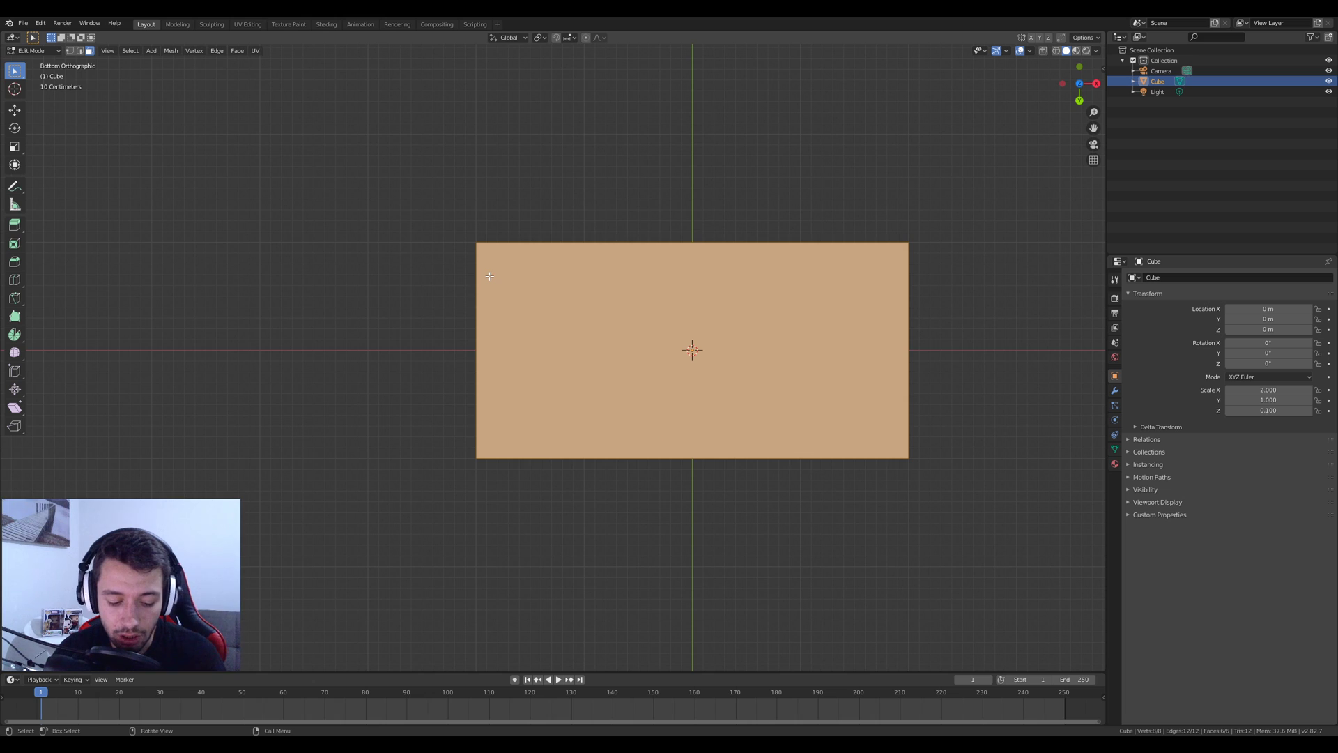
pyautogui.moveTo(478, 261); pyautogui.dragTo(495, 251)
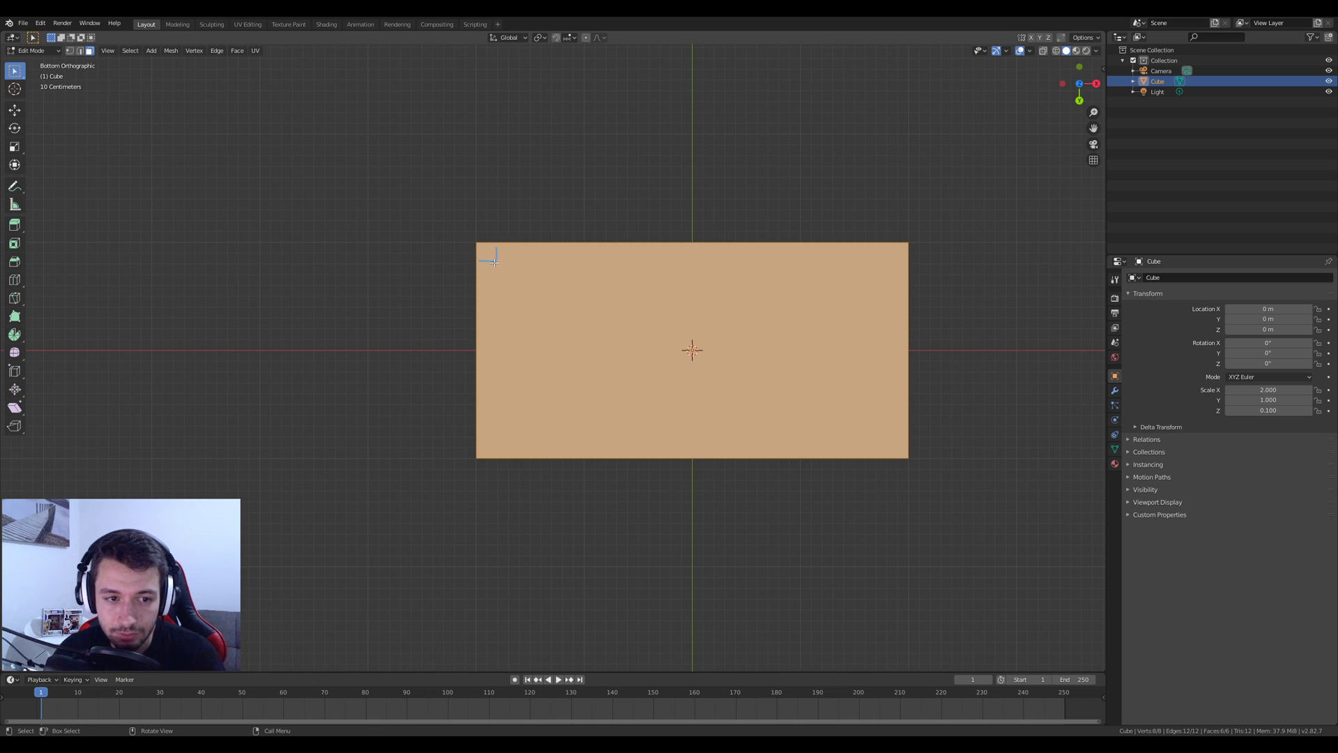
pyautogui.keyDown('shift'); pyautogui.moveTo(480, 440); pyautogui.dragTo(505, 434); pyautogui.keyUp('shift')
pyautogui.keyDown('shift'); pyautogui.moveTo(890, 455); pyautogui.dragTo(910, 432); pyautogui.keyUp('shift')
pyautogui.keyDown('shift'); pyautogui.moveTo(890, 242); pyautogui.dragTo(913, 263); pyautogui.keyUp('shift')
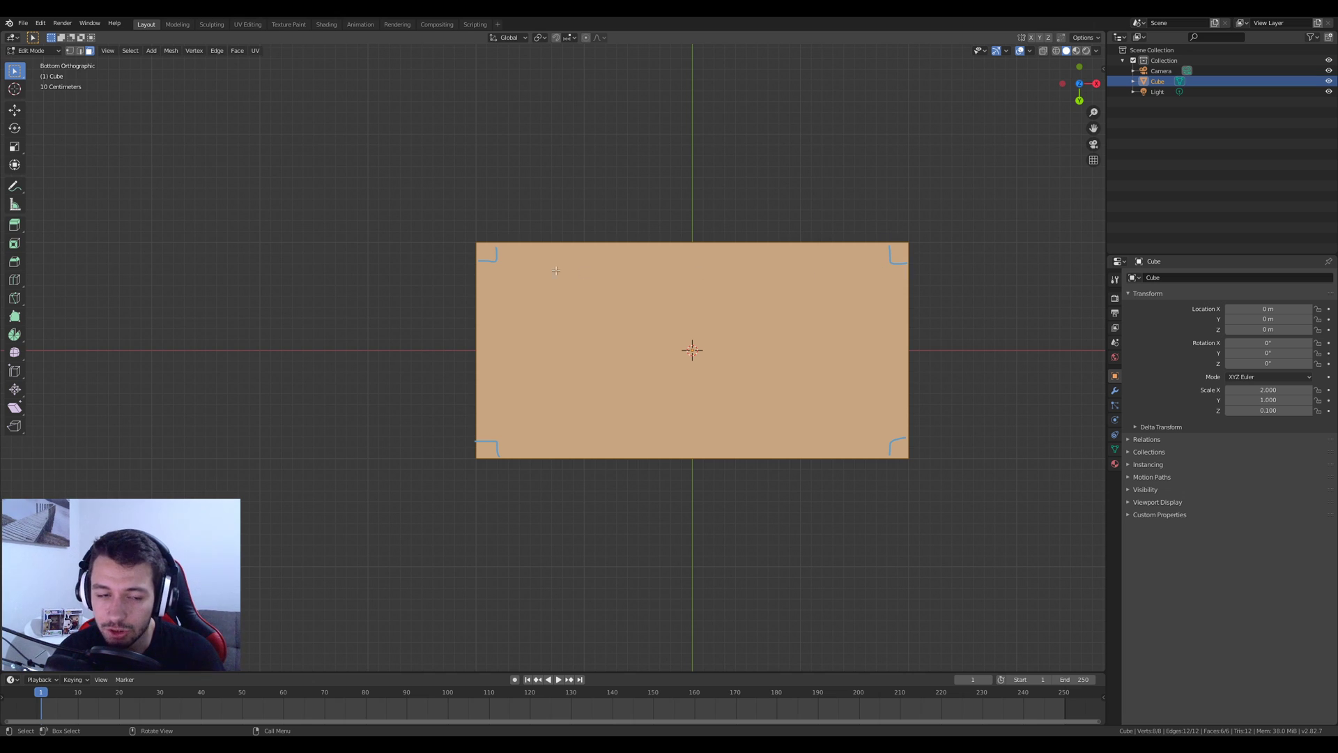
pyautogui.keyDown('shift'); pyautogui.moveTo(486, 250); pyautogui.dragTo(486, 276); pyautogui.keyUp('shift')
pyautogui.keyDown('shift'); pyautogui.click(479, 443); pyautogui.keyUp('shift')
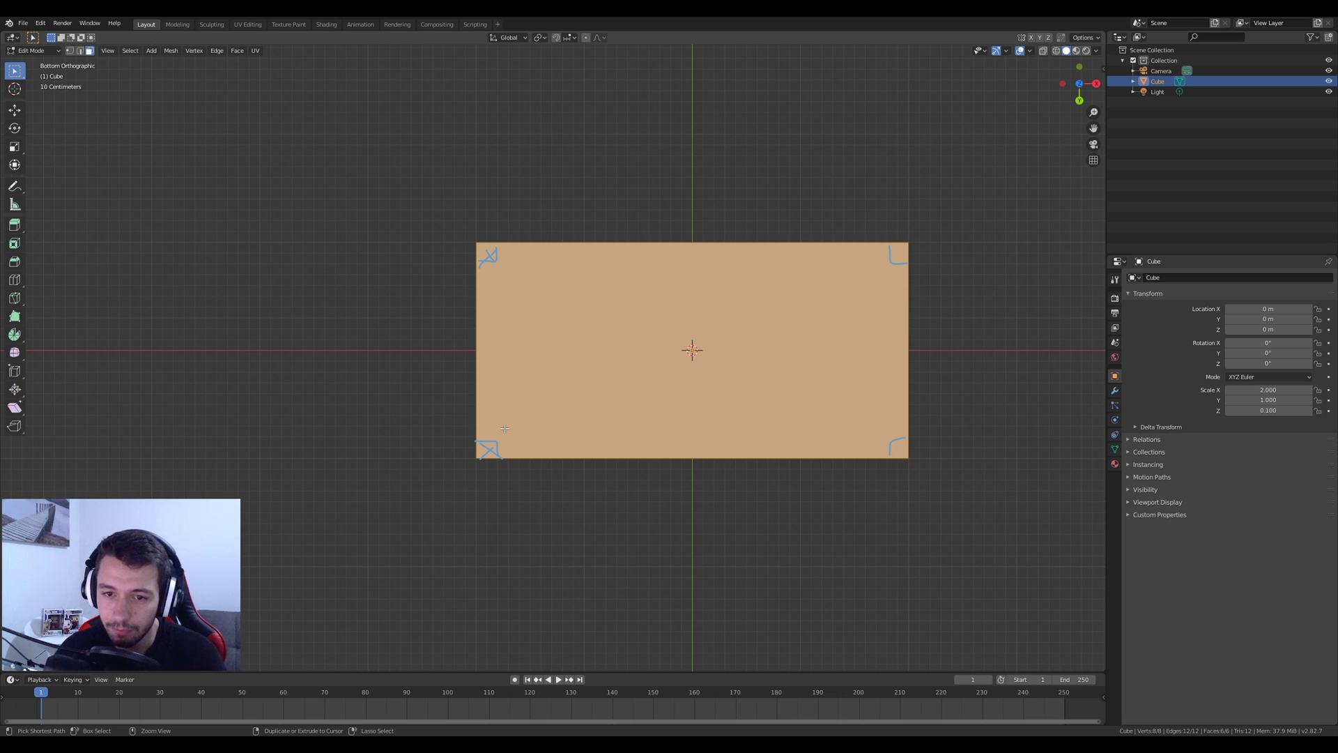
pyautogui.hotkey('alt', 'a')
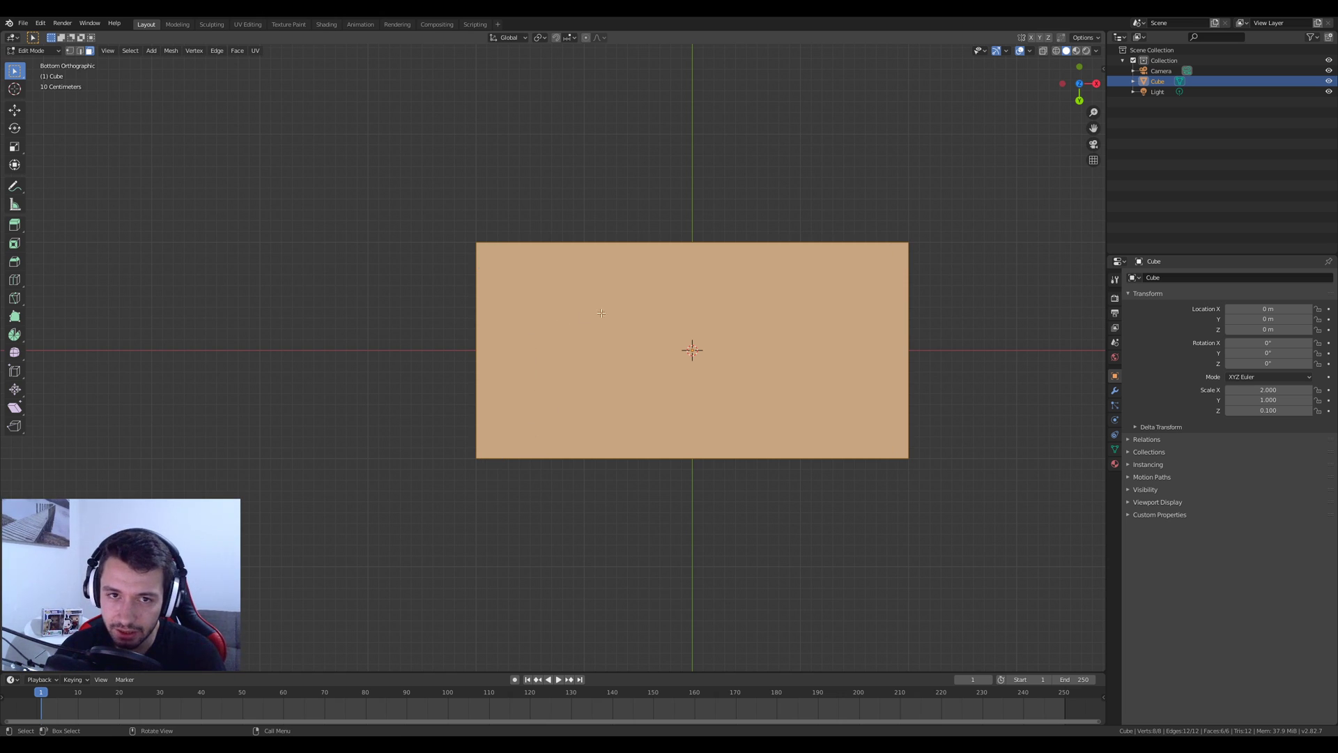
# - Switch to the top orthographic view and centre the tabletop in it
pyautogui.moveTo(590, 315); pyautogui.dragTo(614, 363, button='middle')
pyautogui.press('KP_7')
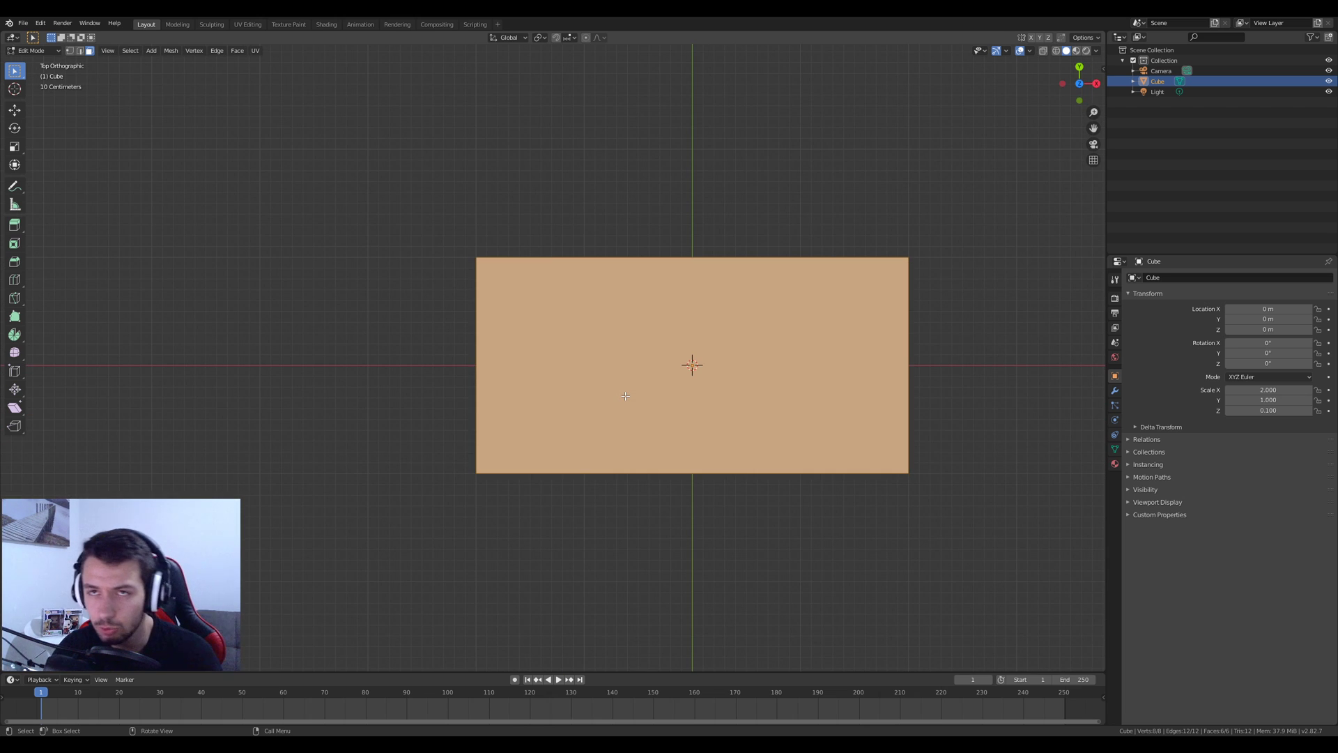
pyautogui.keyDown('shift'); pyautogui.moveTo(625, 396); pyautogui.dragTo(636, 364, button='middle'); pyautogui.keyUp('shift')
pyautogui.press('KP_7')
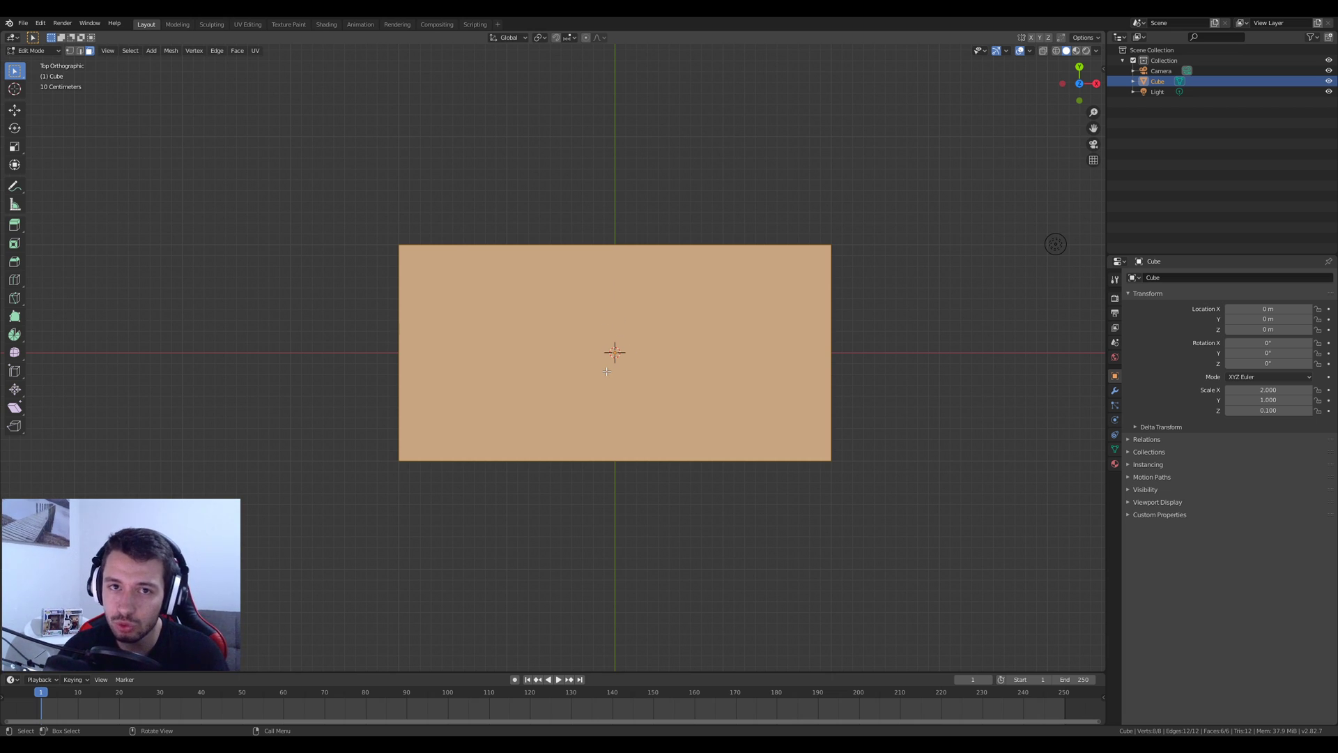
# - Preview a loop cut across the tabletop and another along its length, and cancel both
pyautogui.hotkey('ctrl', 'r')
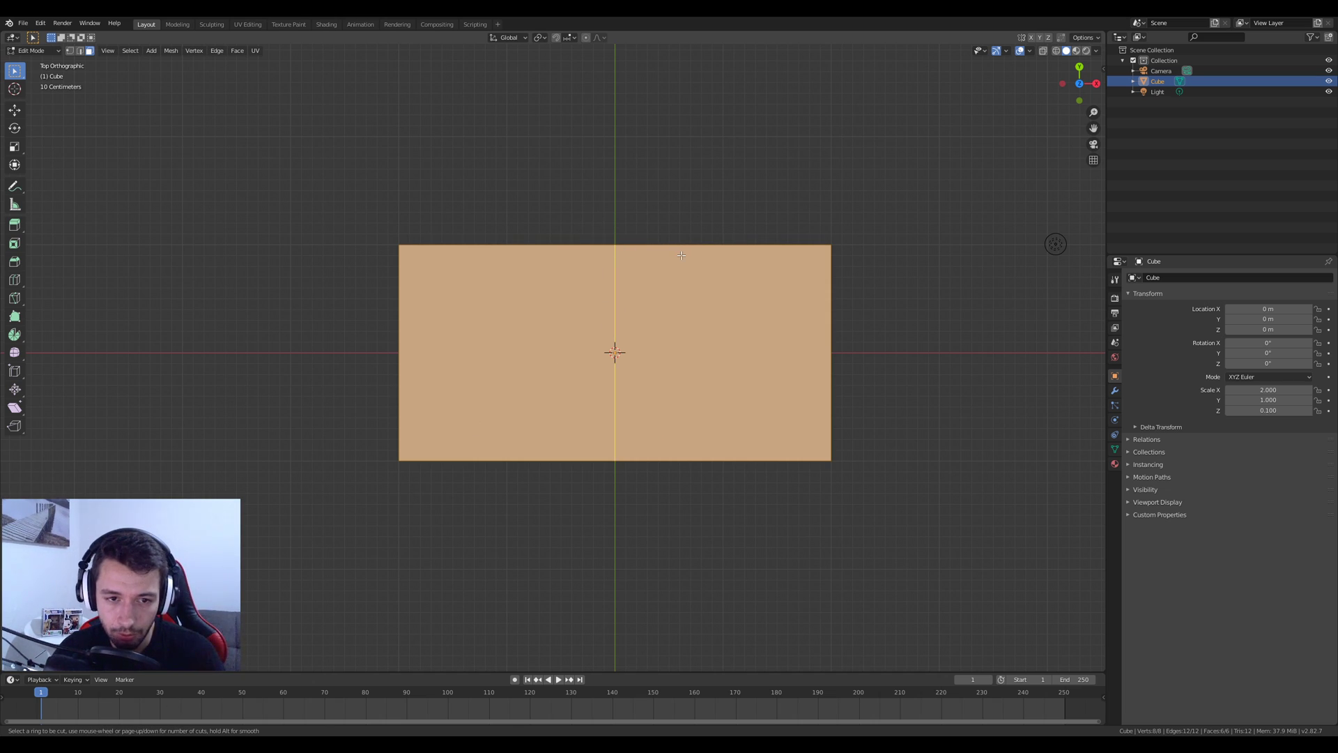
pyautogui.scroll(1, 676, 254)
pyautogui.scroll(-1, 657, 254)
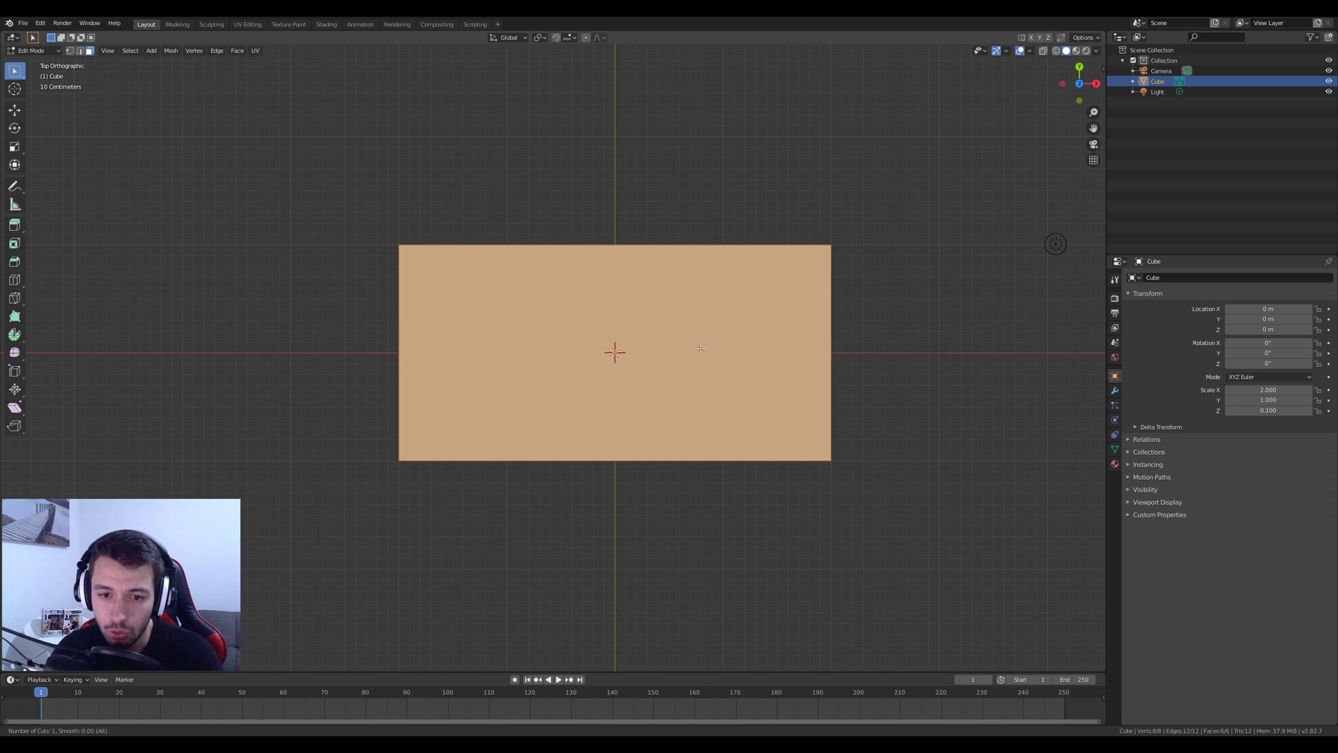
pyautogui.moveTo(857, 311); pyautogui.dragTo(748, 217, button='middle')
pyautogui.hotkey('ctrl', 'r')
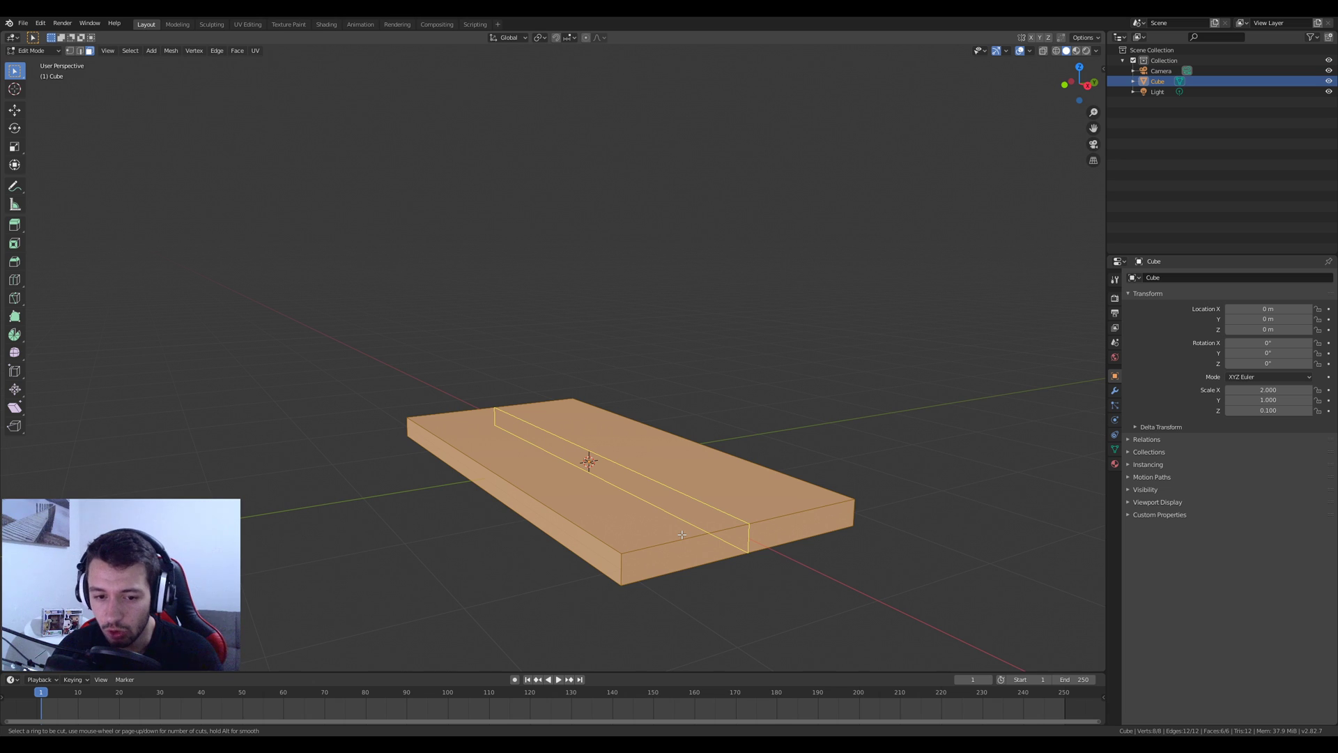
pyautogui.press('Escape')
# - Add two loop cuts across the tabletop in top view, sliding each one close to one of the short ends
pyautogui.press('KP_7')
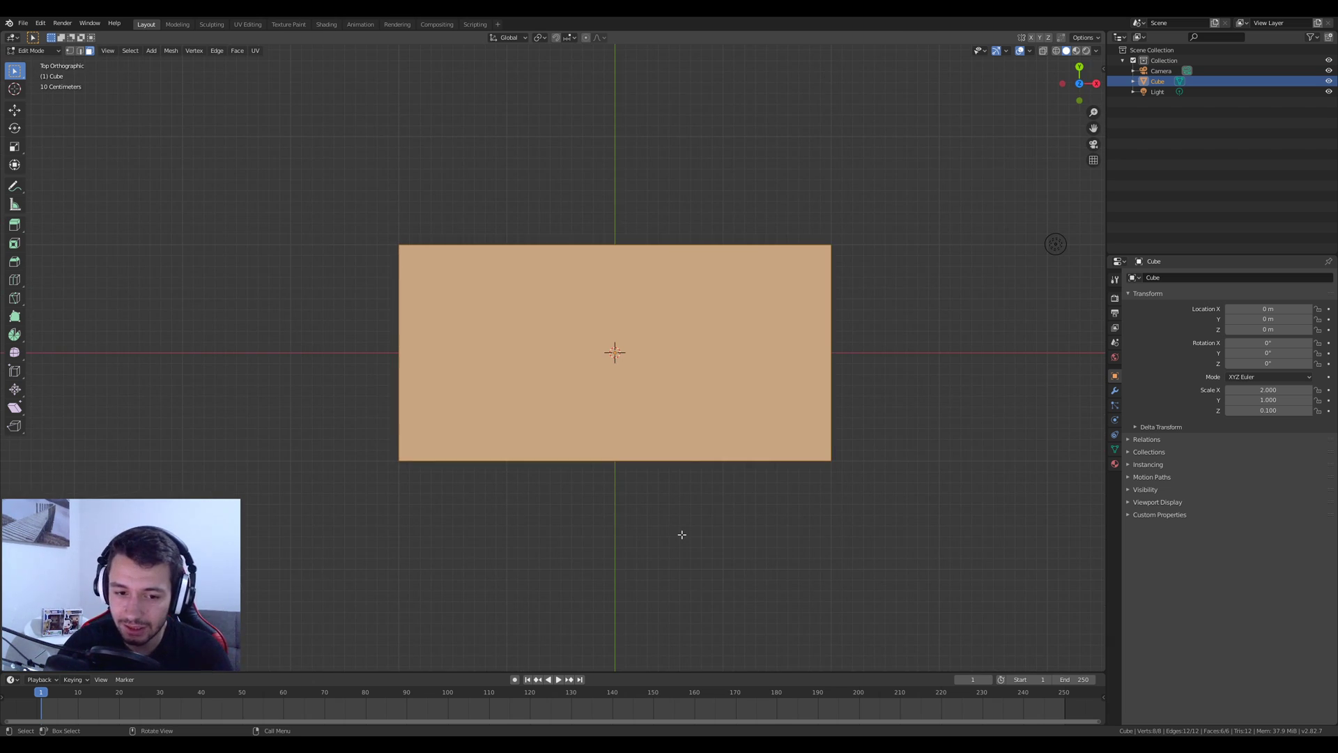
pyautogui.keyDown('shift'); pyautogui.moveTo(682, 534); pyautogui.dragTo(676, 538, button='middle'); pyautogui.keyUp('shift')
pyautogui.hotkey('ctrl', 'r')
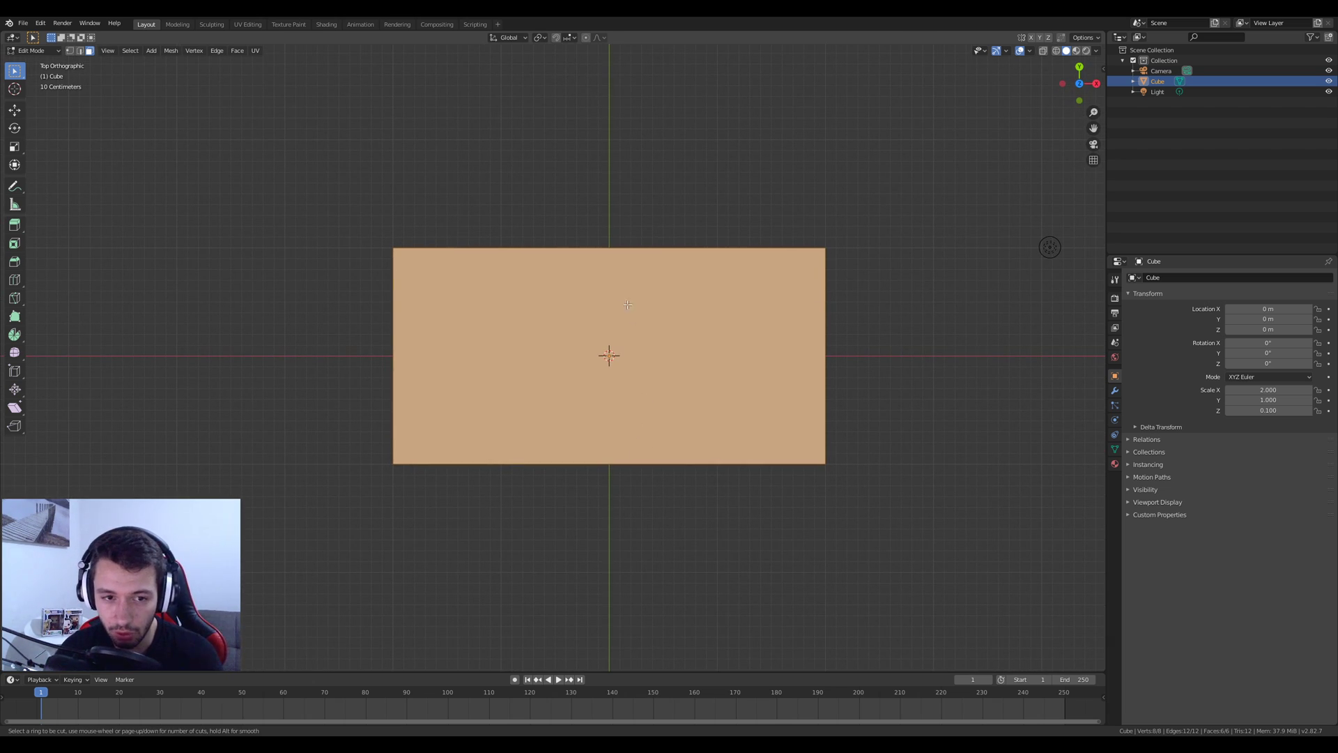
pyautogui.click(620, 247)
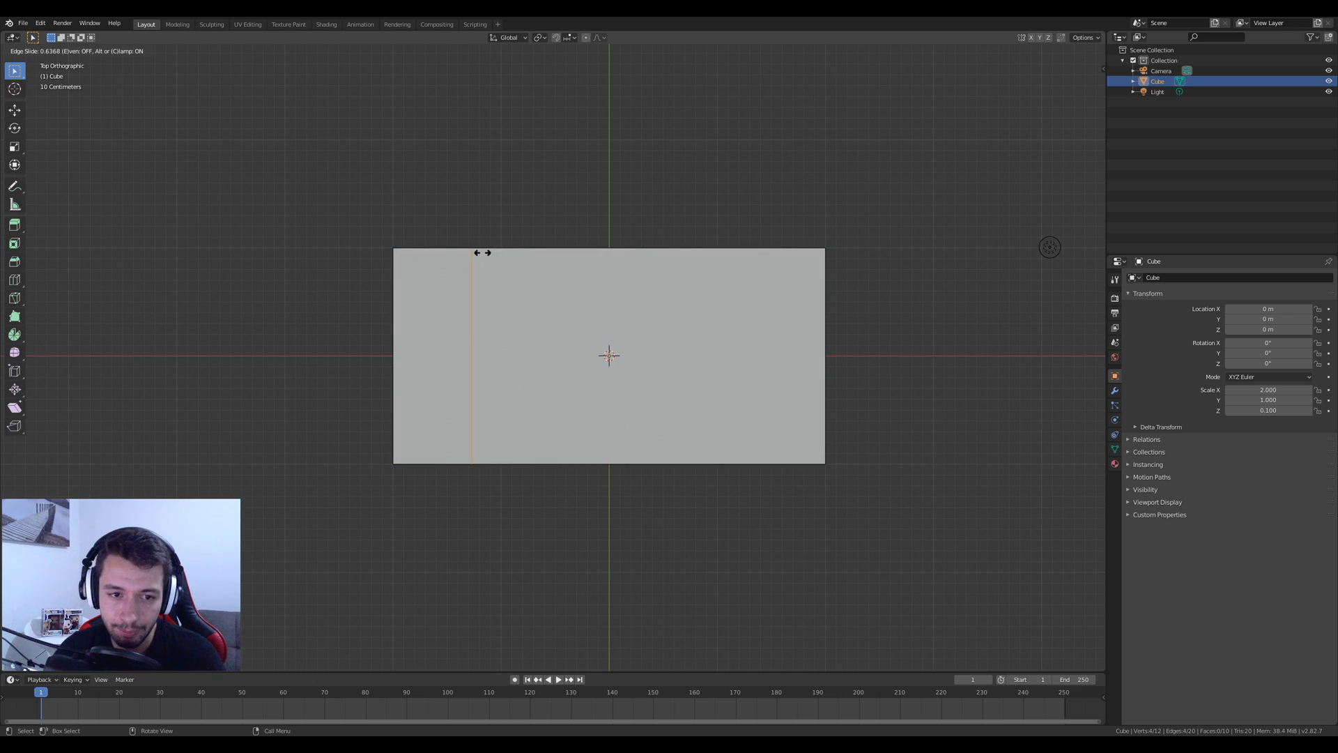
pyautogui.click(424, 265)
pyautogui.hotkey('ctrl', 'r')
pyautogui.click(613, 249)
pyautogui.click(802, 282)
# - Undo both loop cuts near the tabletop's short ends
pyautogui.hotkey('ctrl', 'z')
pyautogui.hotkey('ctrl', 'z')
pyautogui.hotkey('ctrl', 'z')
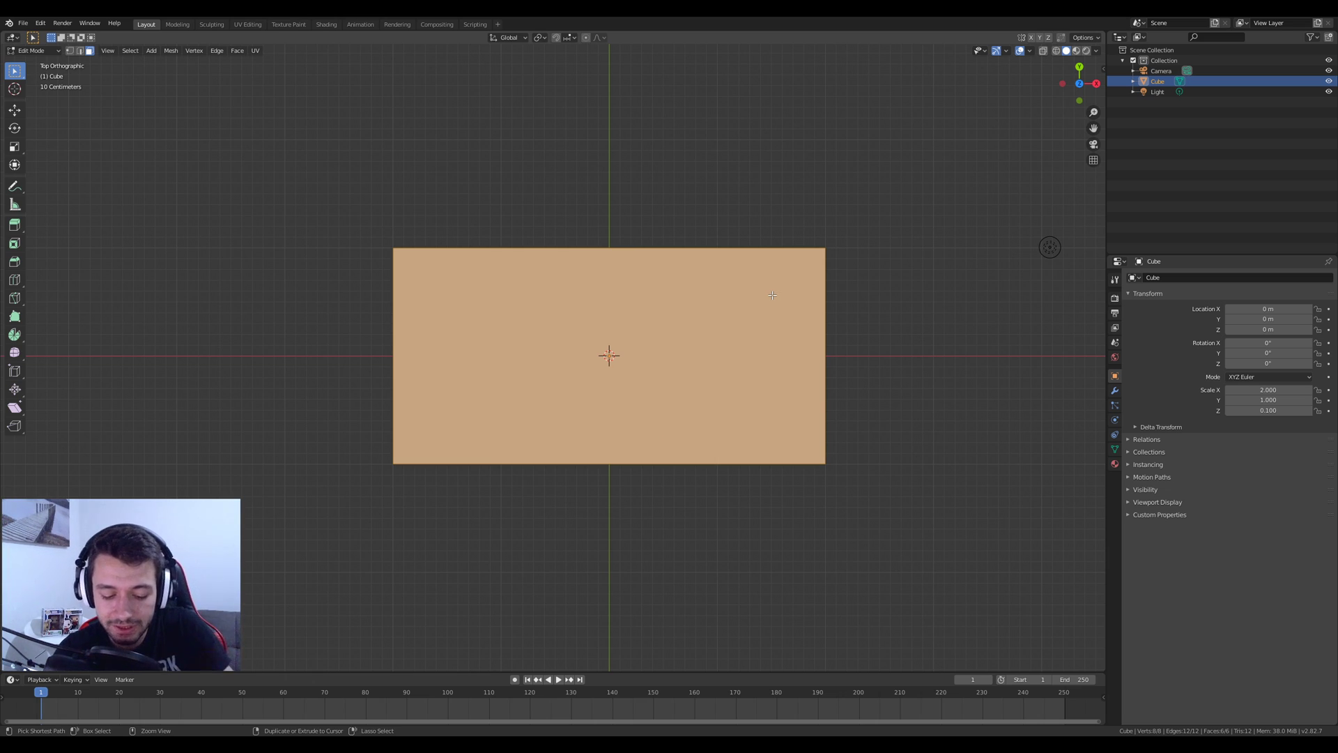
# - Add two evenly spaced loop cuts across the tabletop, leaving them at their default positions without sliding
pyautogui.hotkey('ctrl', 'r')
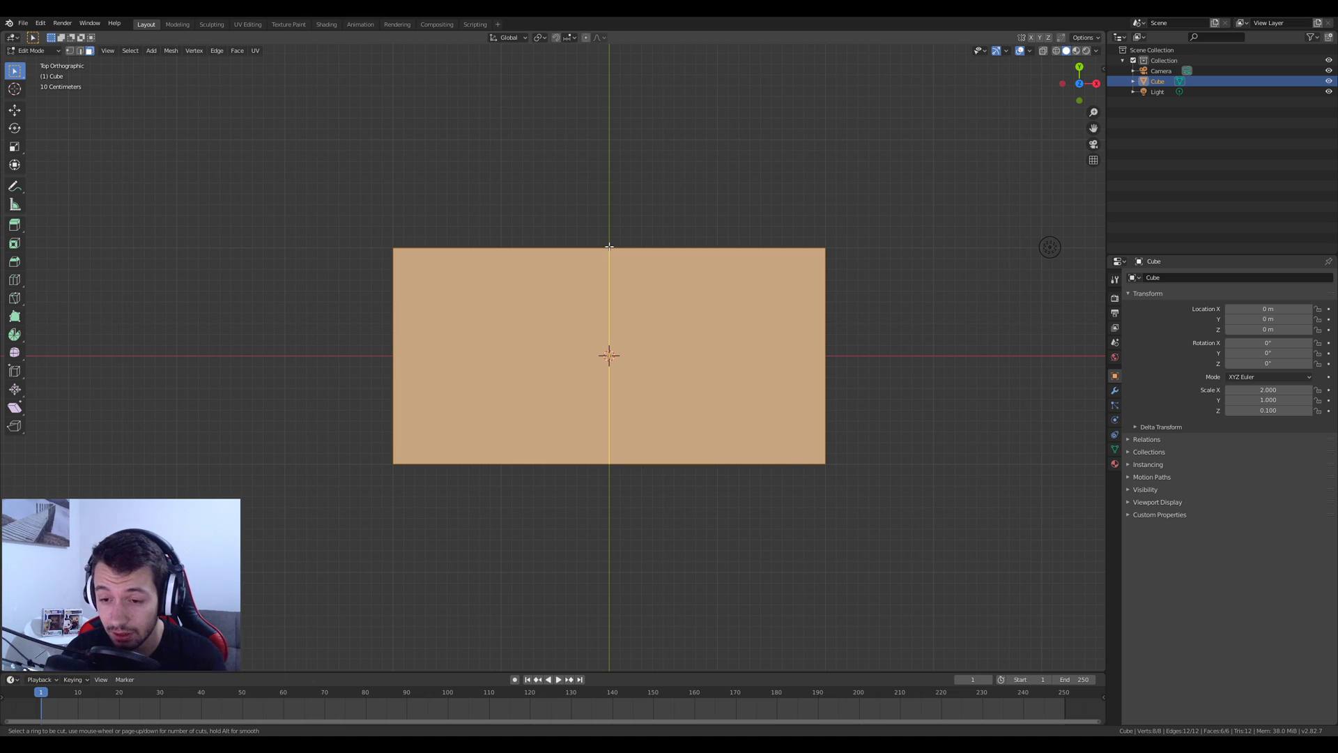
pyautogui.scroll(4, 609, 247)
pyautogui.scroll(-3, 609, 246)
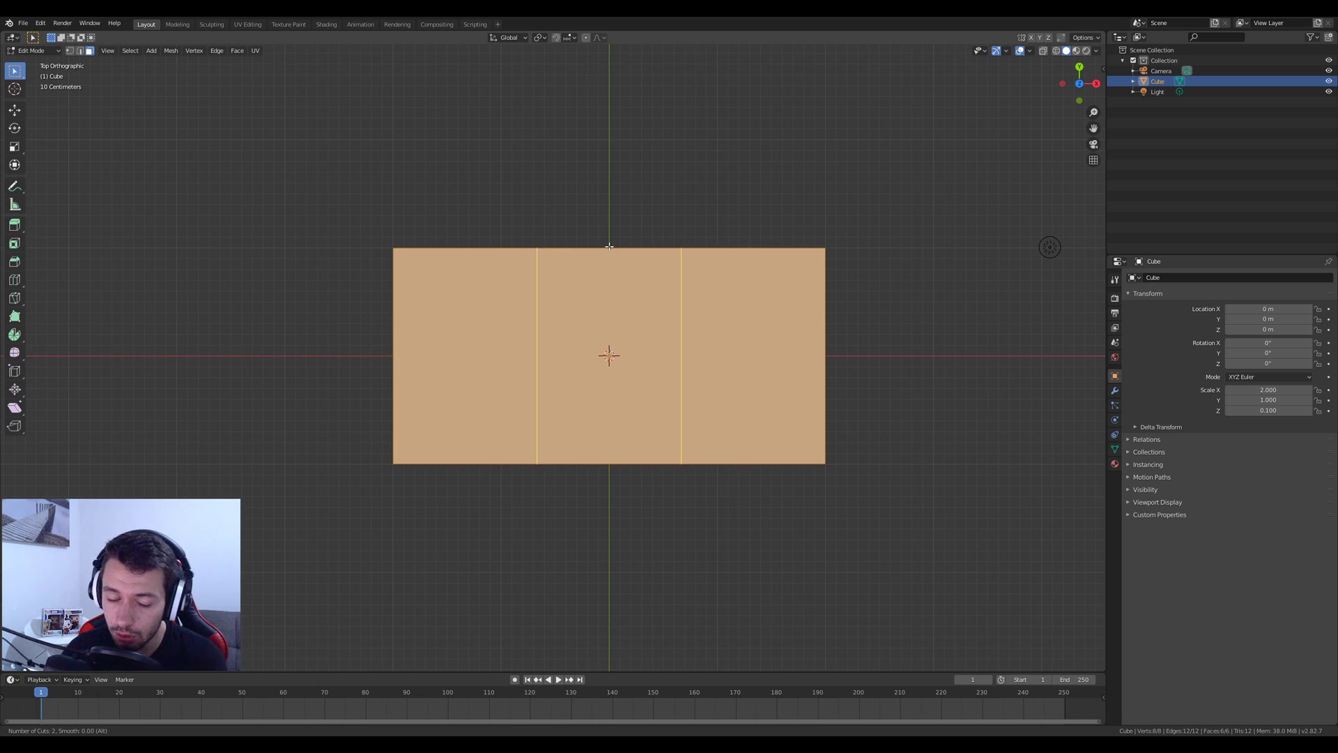
pyautogui.click(609, 246)
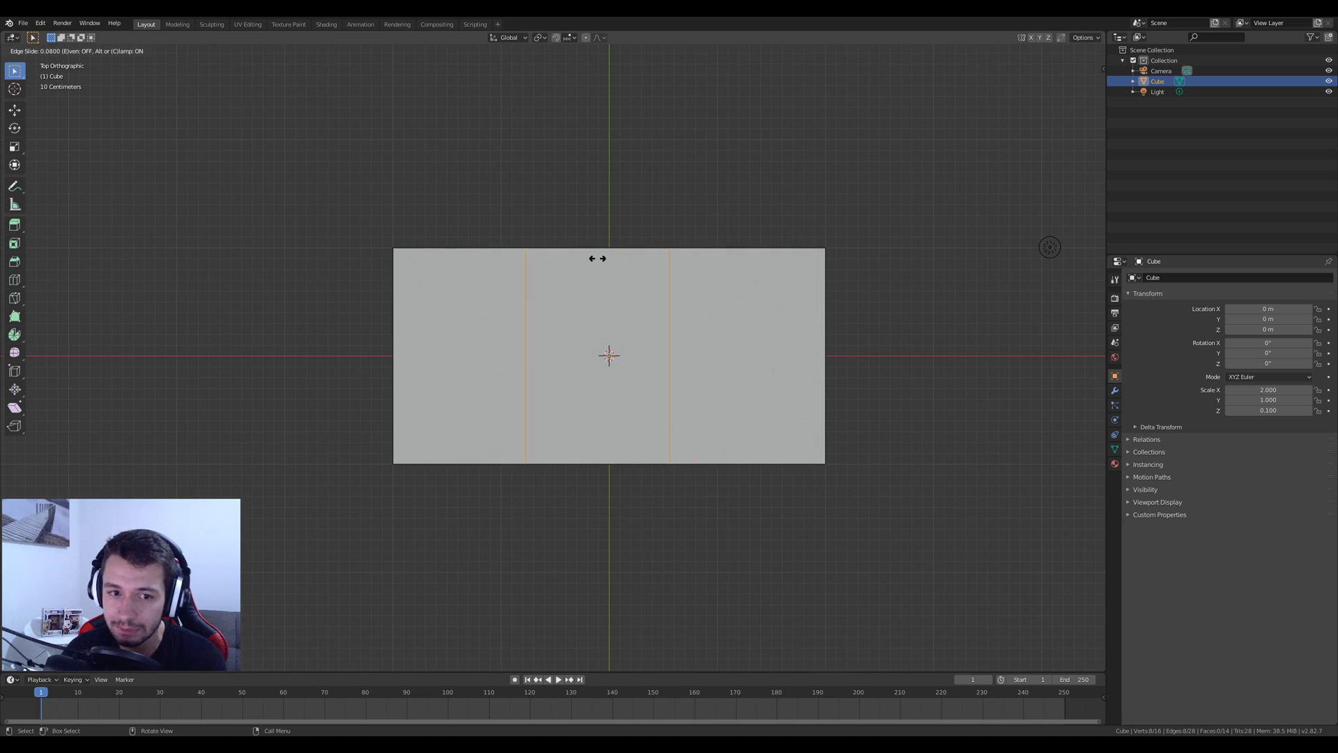
pyautogui.click(597, 258)
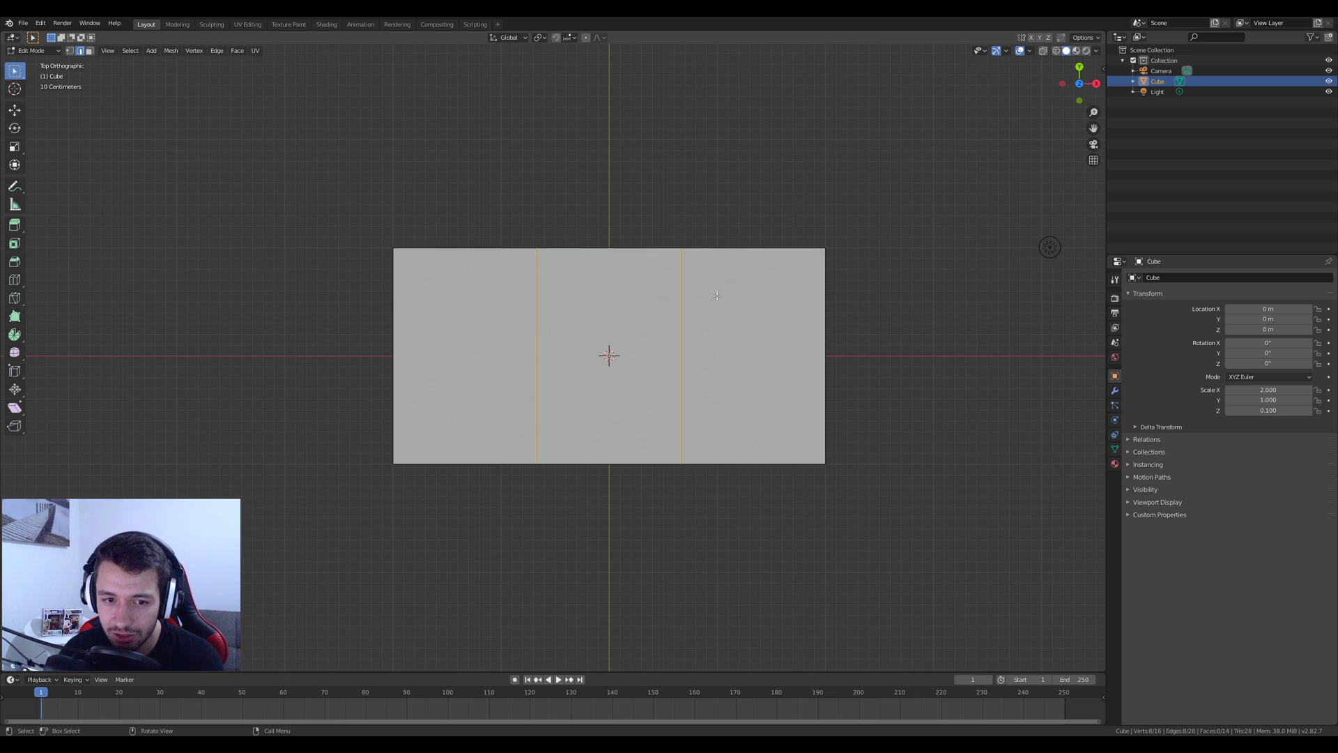
# - Scale the two new crosswise edge loops along X by about 2.8 so they sit near the tabletop's short ends
pyautogui.press('s')
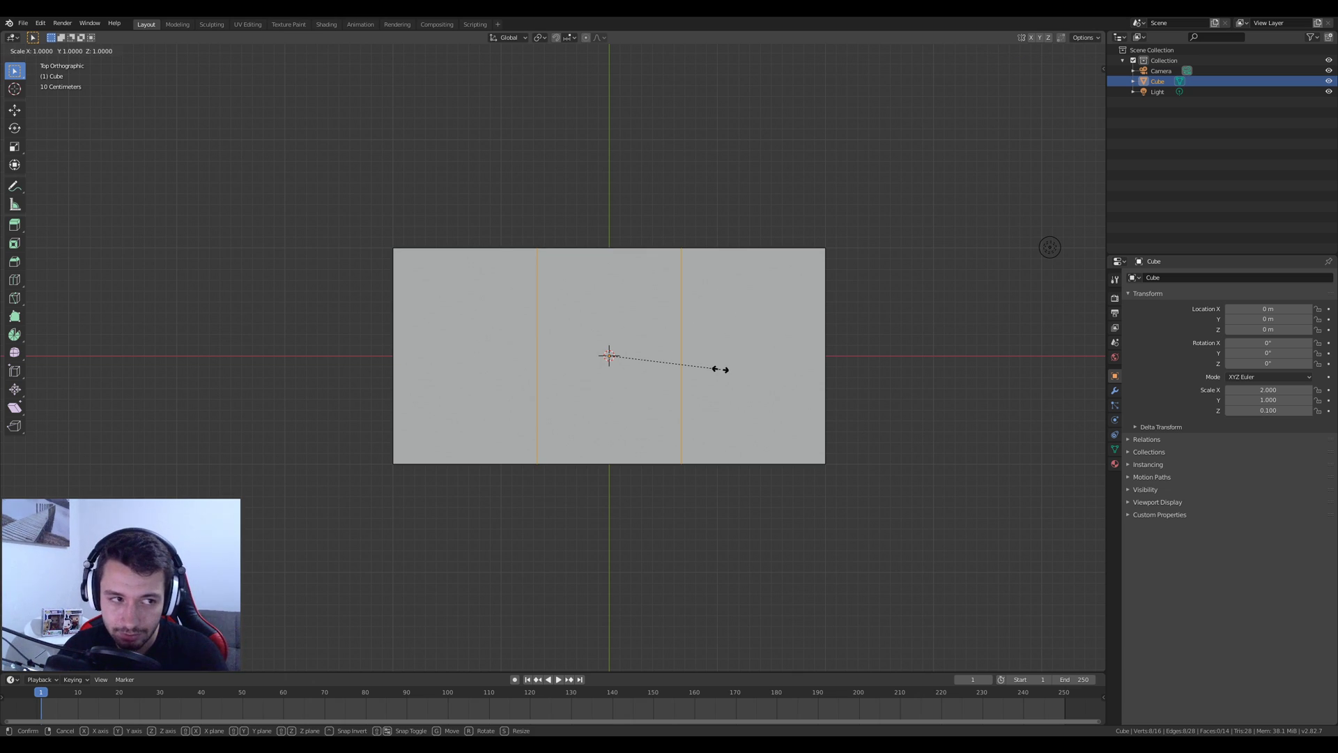
pyautogui.press('x')
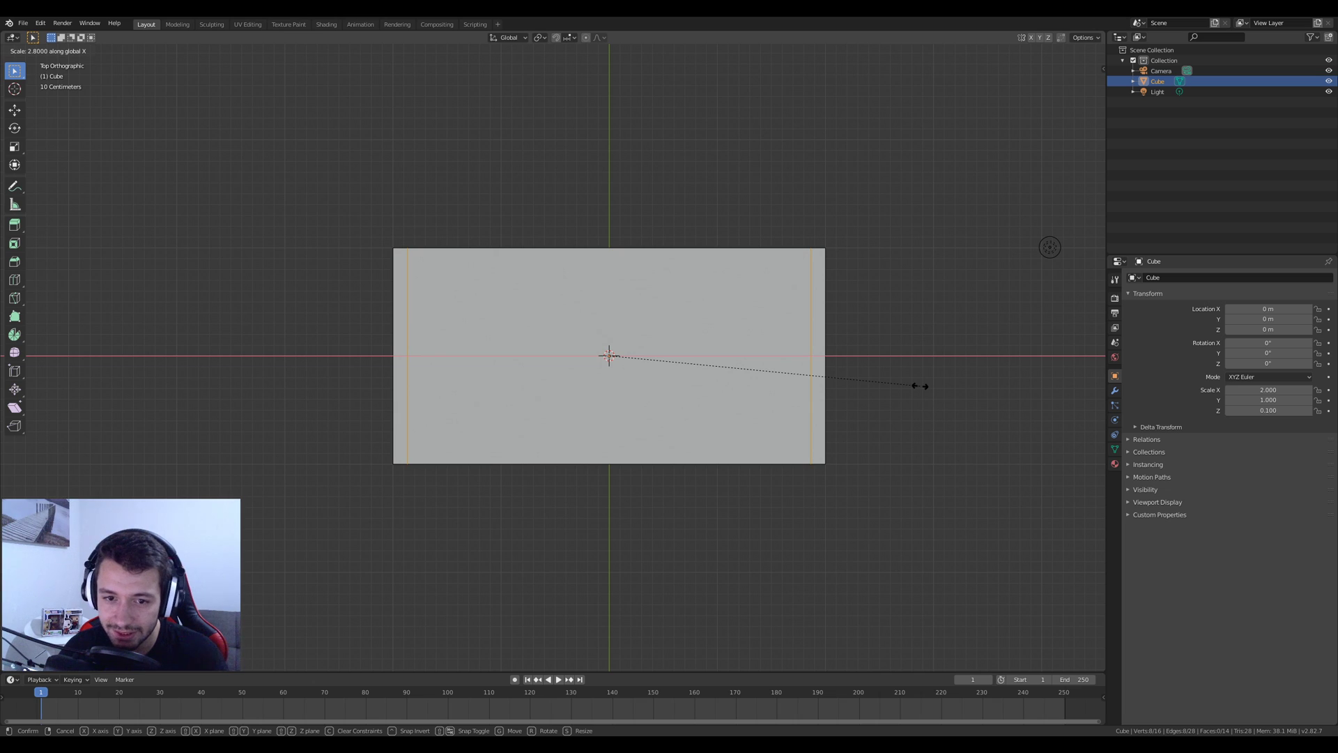
pyautogui.click(920, 385)
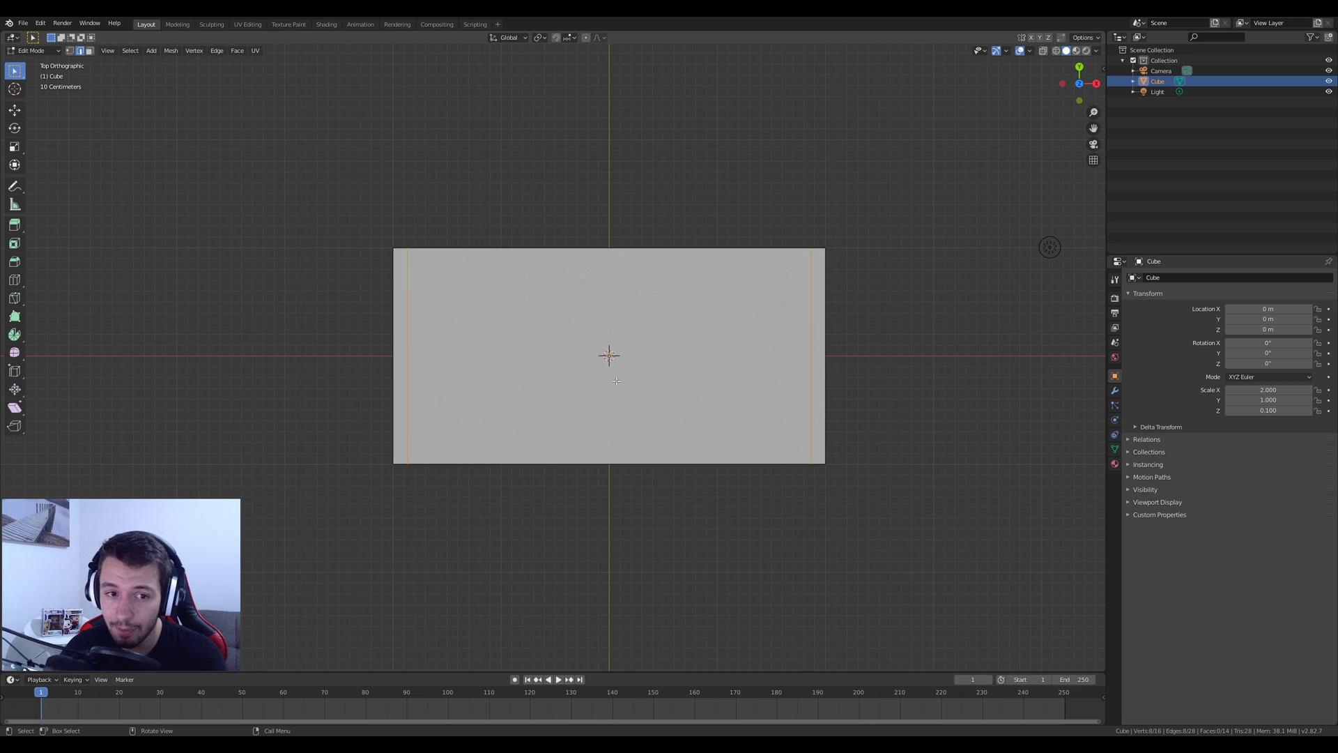
# - Add two evenly spaced loop cuts along the tabletop's length without sliding them
pyautogui.hotkey('ctrl', 'r')
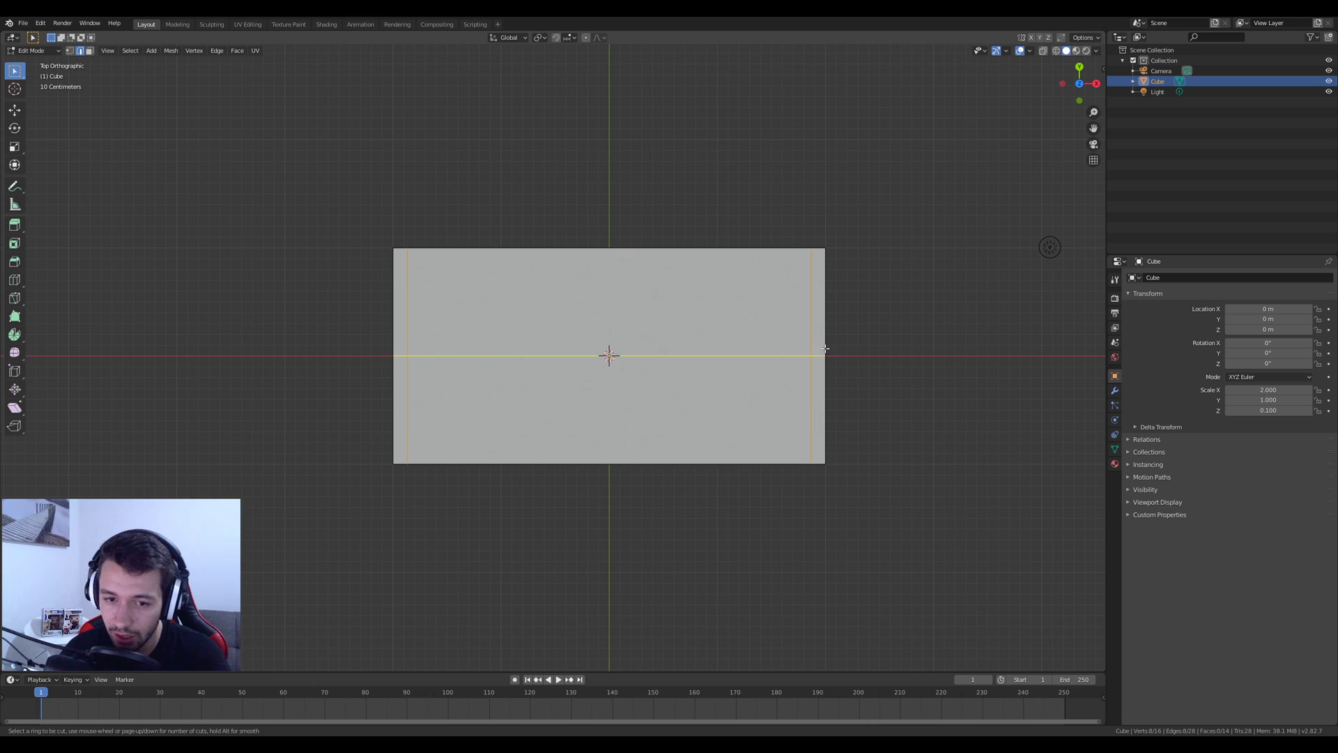
pyautogui.scroll(1, 827, 347)
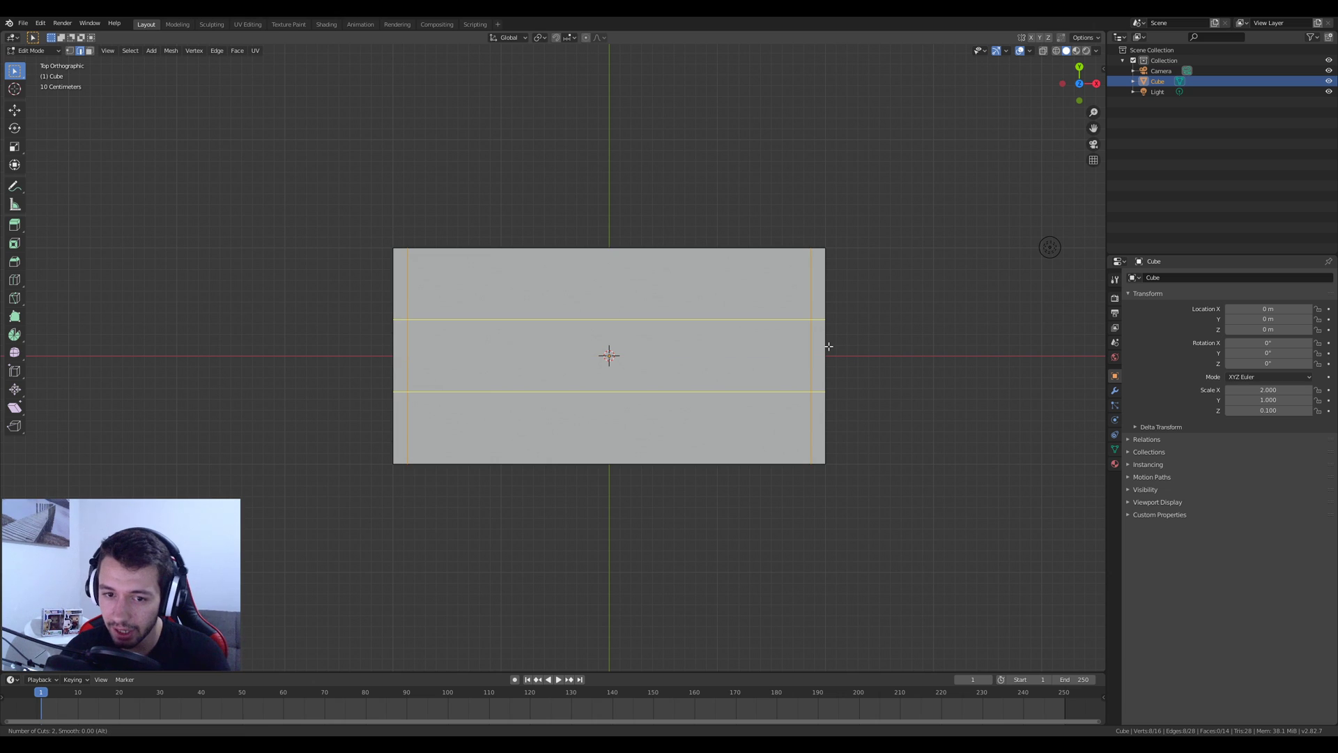
pyautogui.click(827, 347)
pyautogui.rightClick(828, 347)
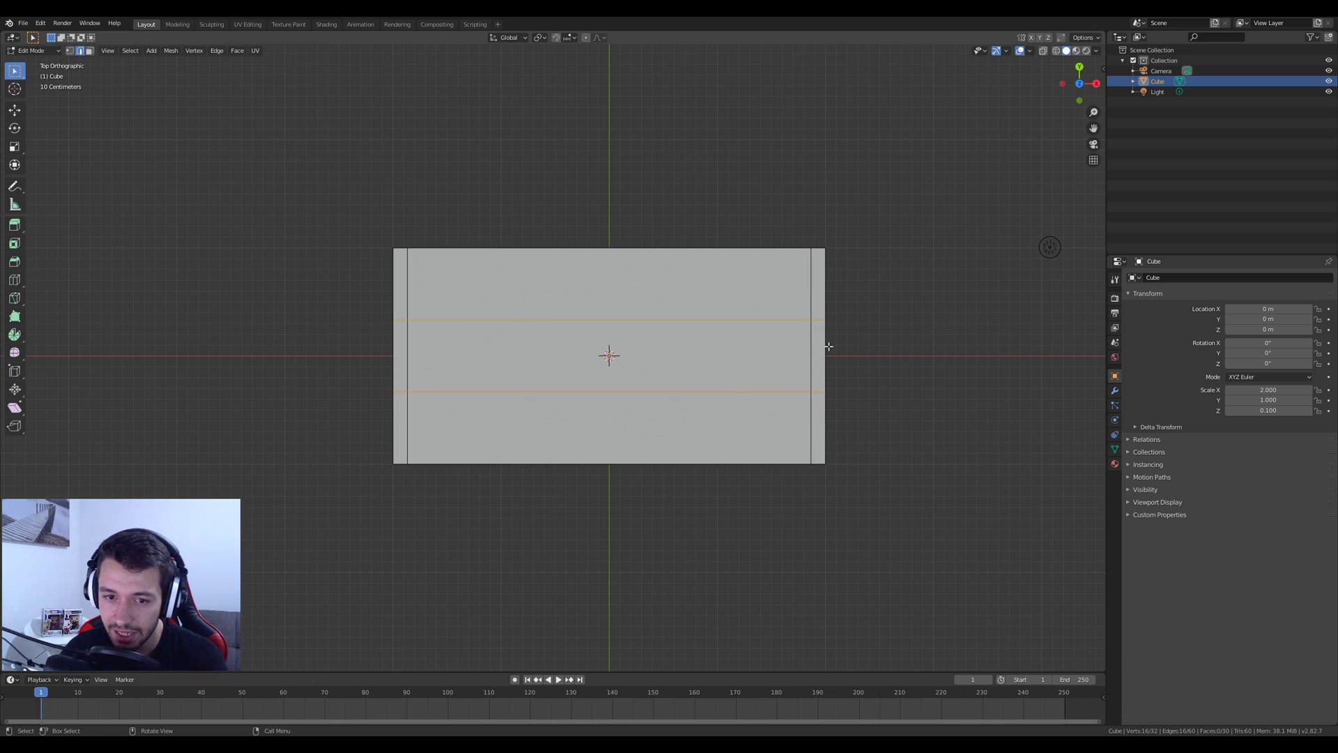
# - Reselect both lengthwise edge loops and, in top view, scale them along Y until they sit close to the tabletop's long edges
pyautogui.click(411, 296)
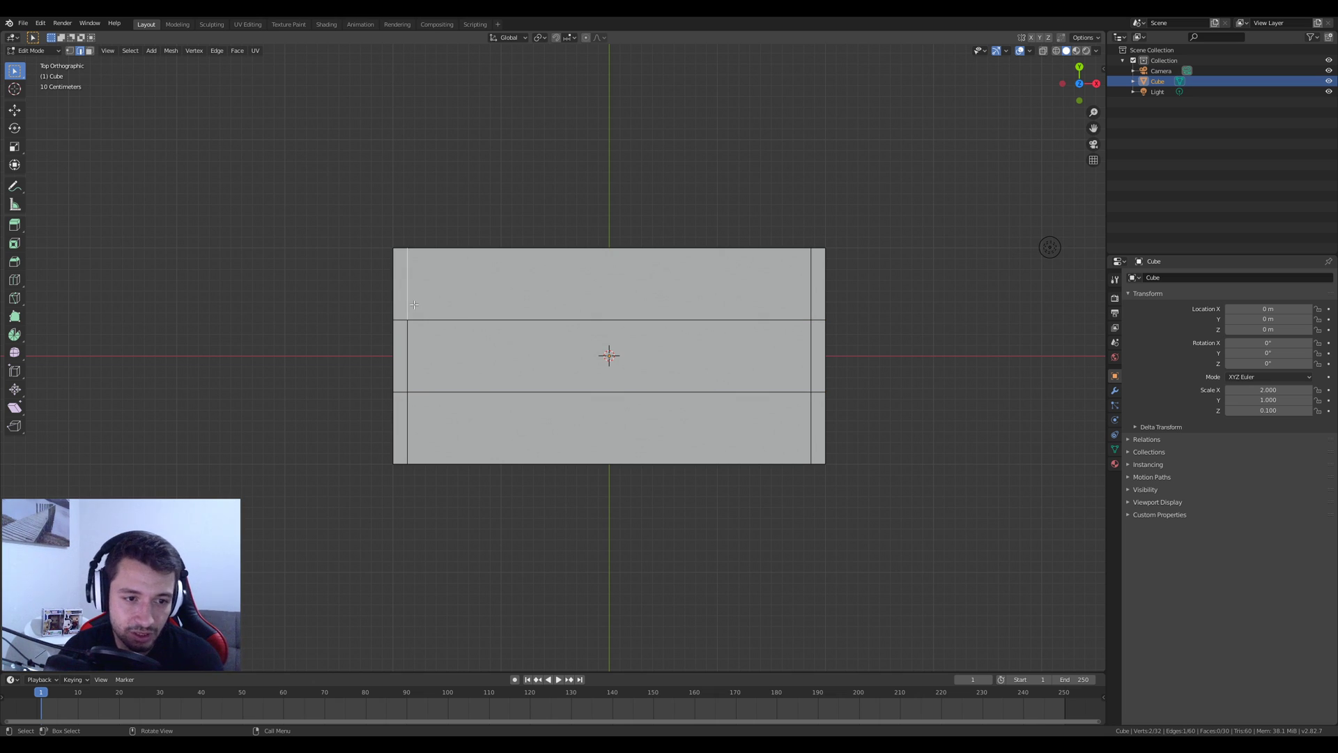
pyautogui.click(810, 275)
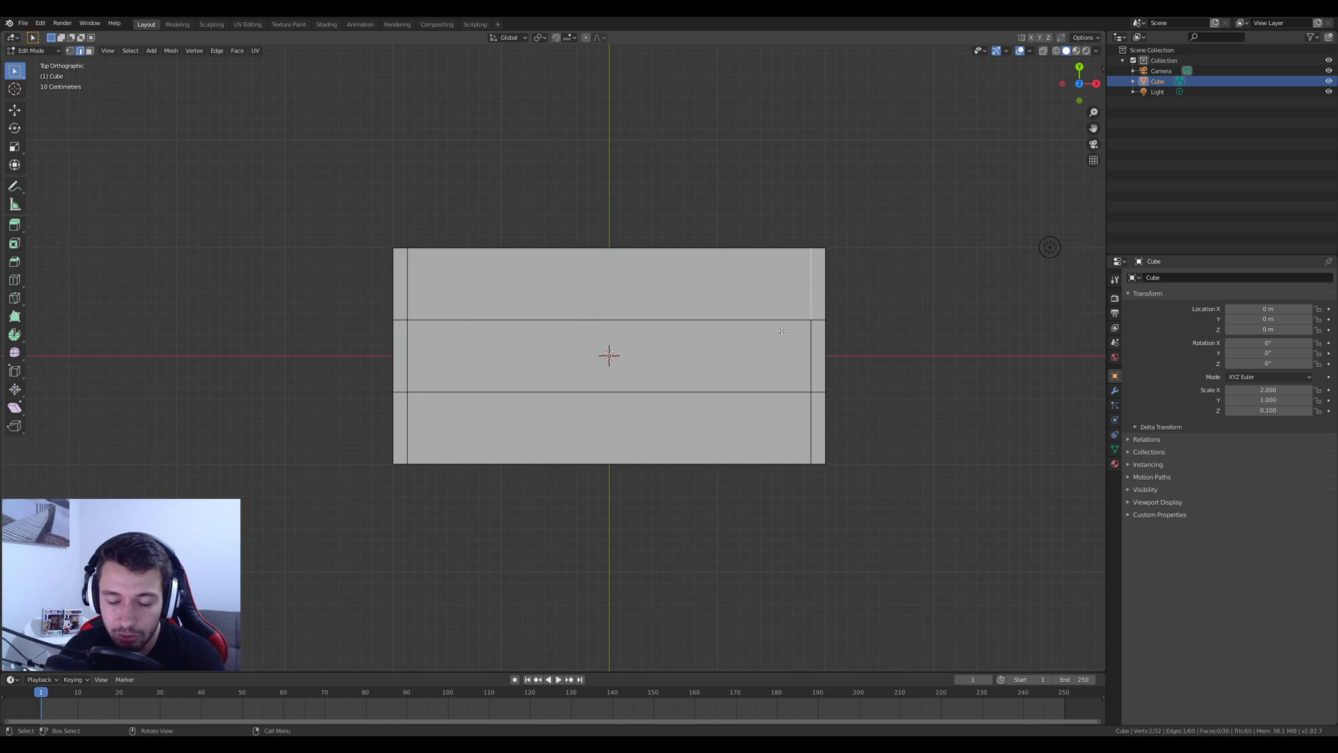
pyautogui.moveTo(852, 333); pyautogui.dragTo(597, 254, button='middle')
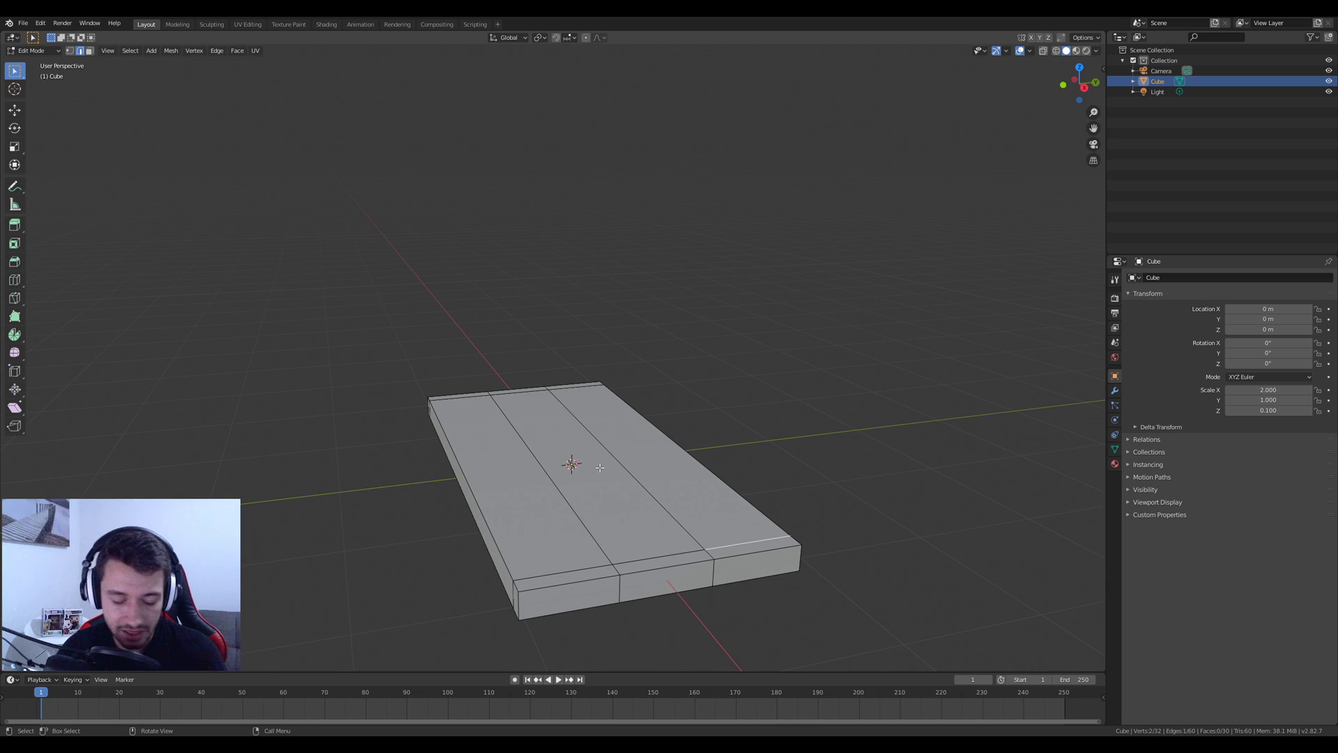
pyautogui.keyDown('alt'); pyautogui.click(602, 546); pyautogui.keyUp('alt')
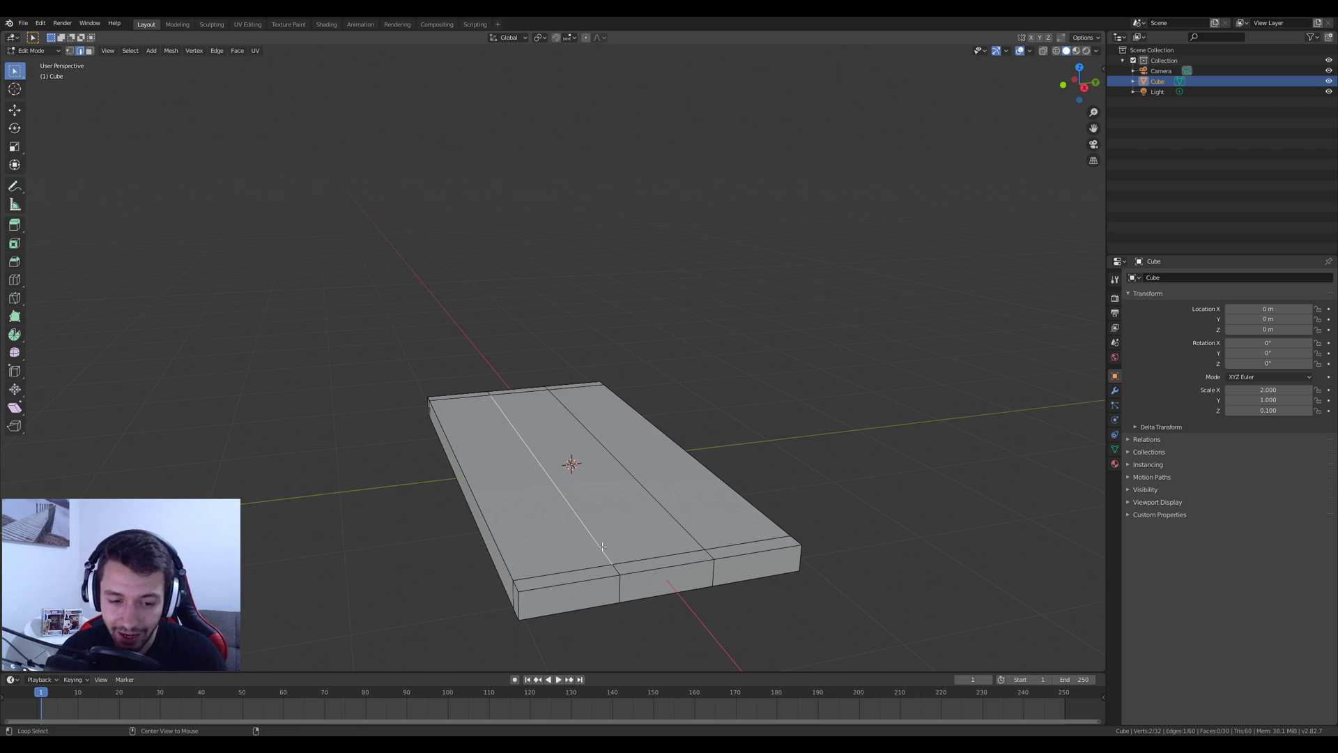
pyautogui.keyDown('alt'); pyautogui.click(606, 554); pyautogui.keyUp('alt')
pyautogui.moveTo(697, 612); pyautogui.dragTo(639, 531, button='middle')
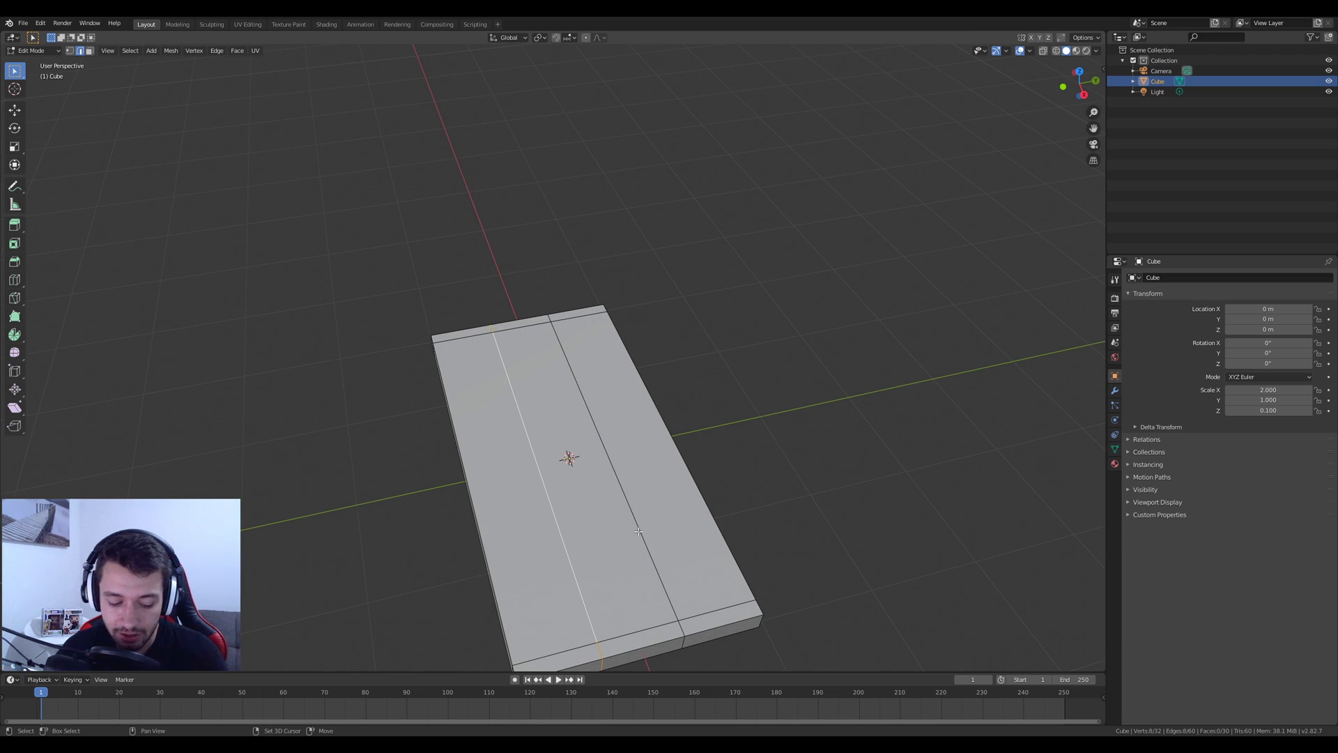
pyautogui.keyDown('alt'); pyautogui.keyDown('shift'); pyautogui.click(640, 528); pyautogui.keyUp('shift'); pyautogui.keyUp('alt')
pyautogui.moveTo(717, 637); pyautogui.dragTo(588, 341, button='middle')
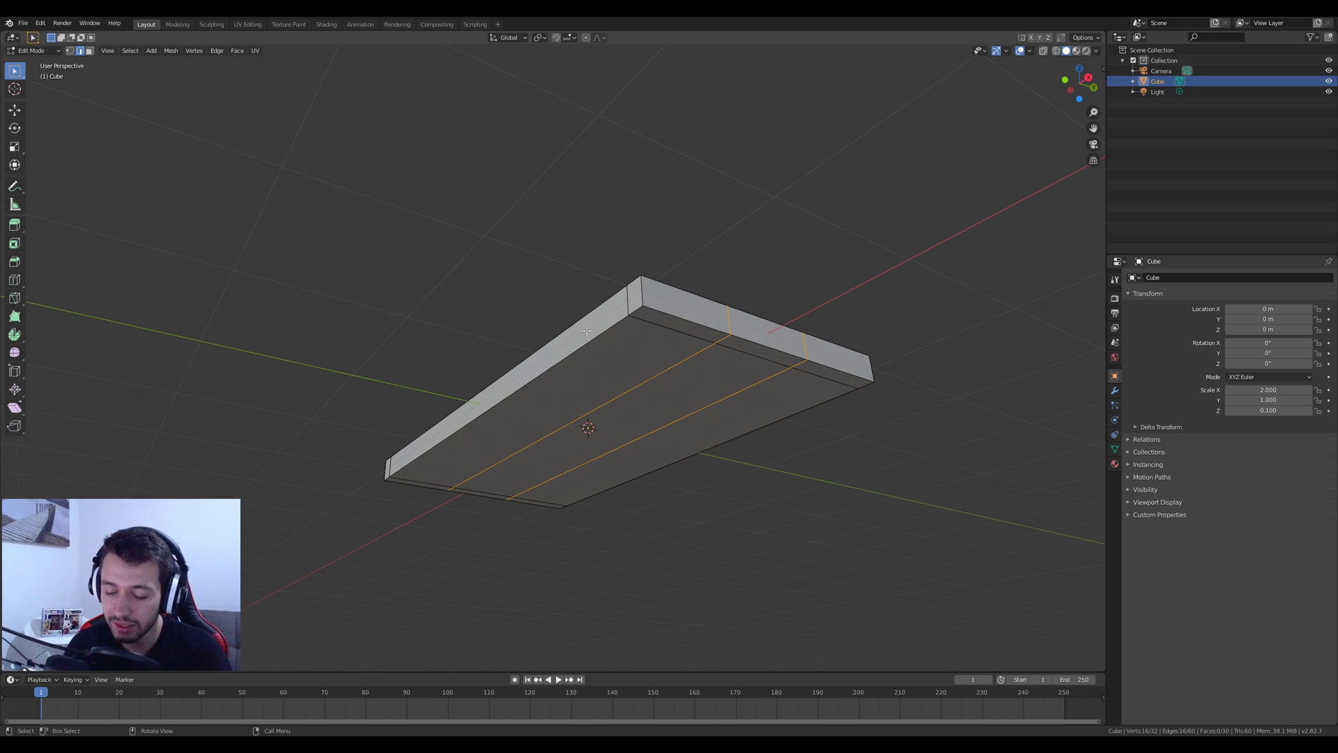
pyautogui.press('KP_7')
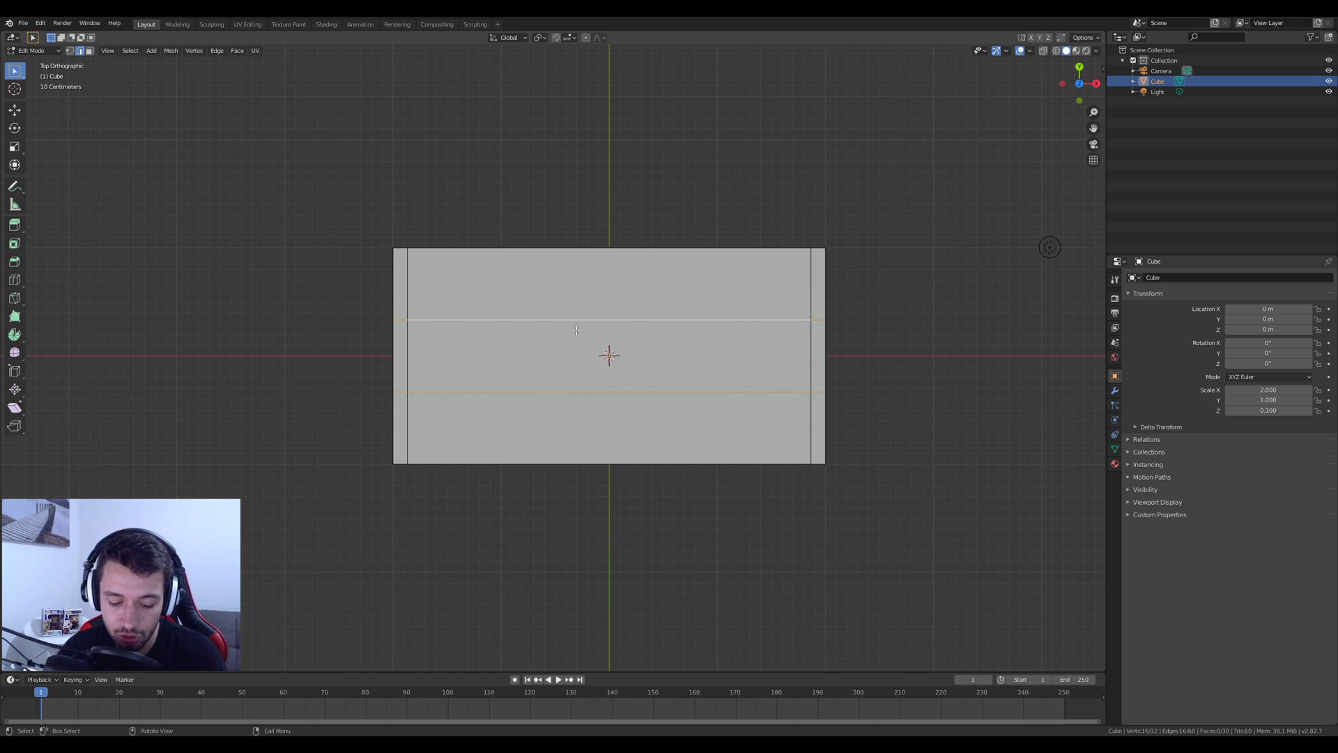
pyautogui.press('s')
pyautogui.press('y')
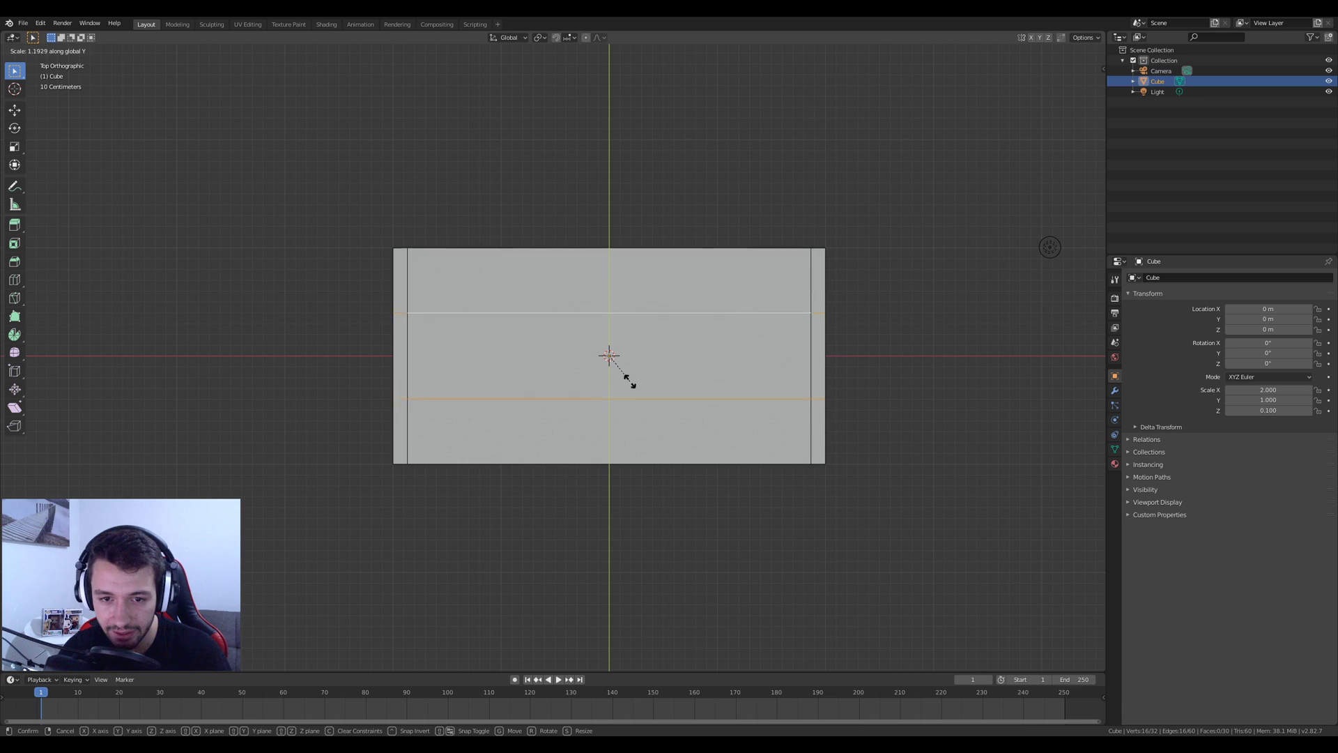
pyautogui.click(655, 413)
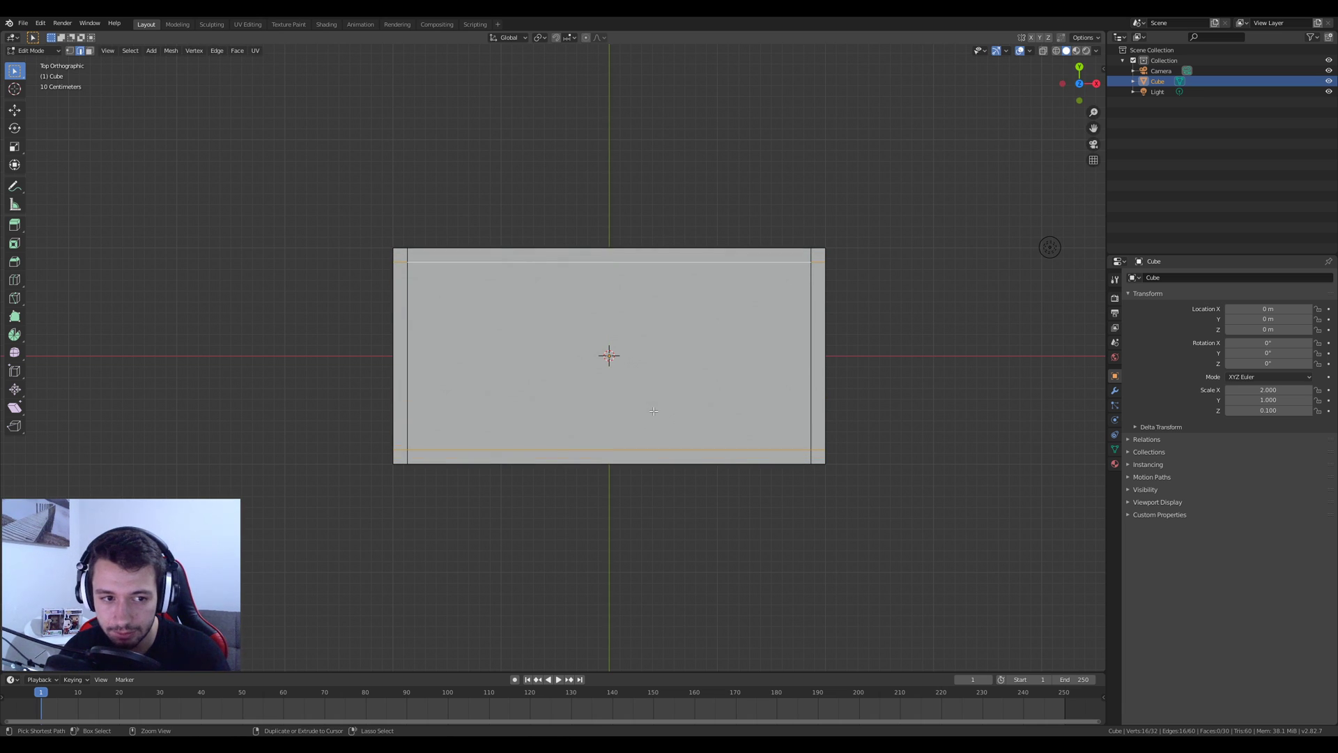
# - In face select mode, select the four small corner faces on the tabletop's underside and extrude them downward into legs
pyautogui.moveTo(655, 413); pyautogui.dragTo(697, 313, button='middle')
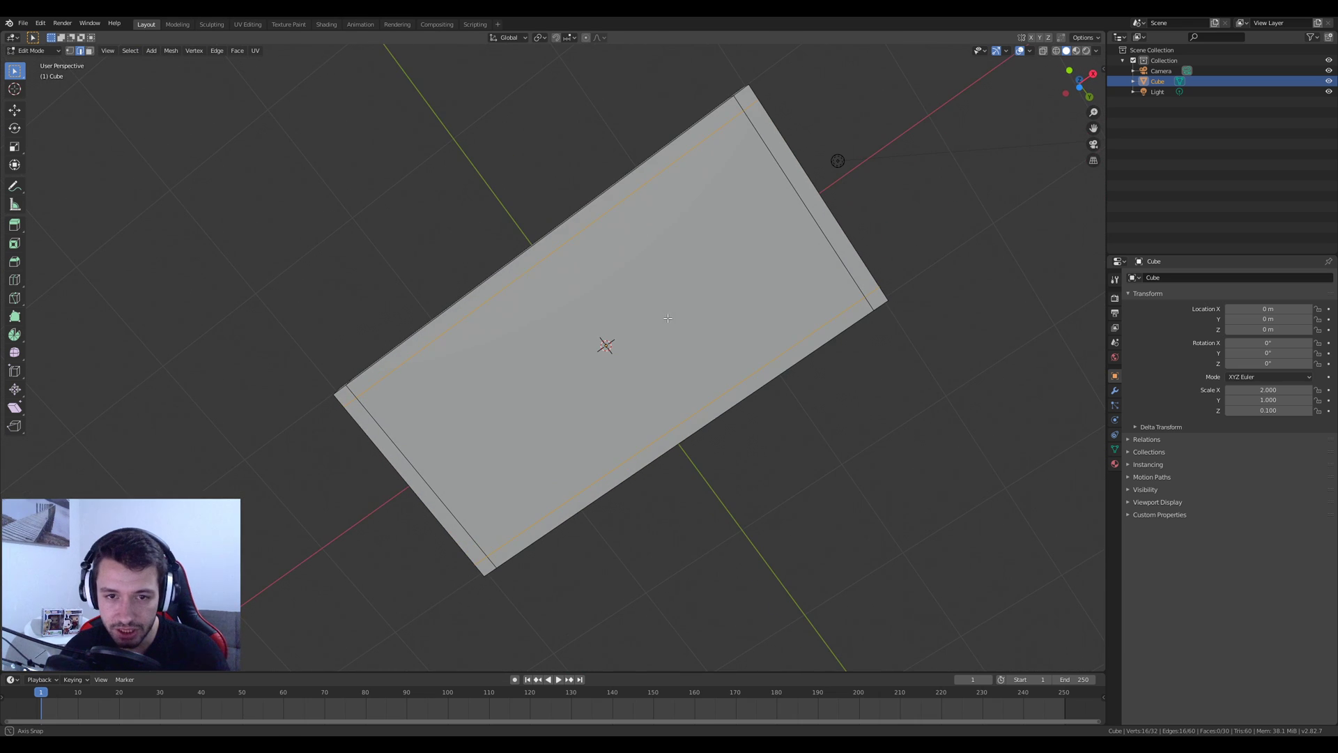
pyautogui.click(89, 51)
pyautogui.moveTo(327, 398)
pyautogui.mouseDown(button='middle')
pyautogui.moveTo(349, 391)
pyautogui.moveTo(345, 410)
pyautogui.mouseUp(button='middle')
pyautogui.click(344, 403)
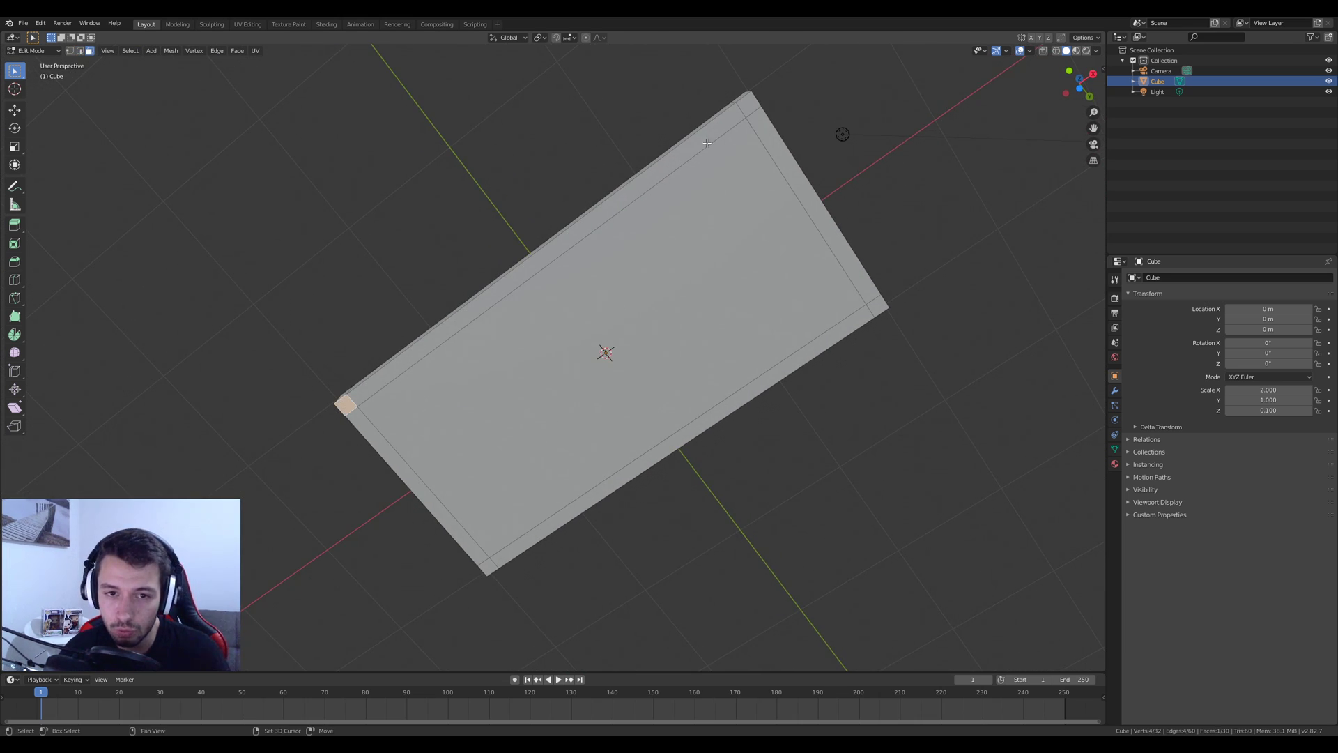
pyautogui.keyDown('shift'); pyautogui.click(751, 104); pyautogui.keyUp('shift')
pyautogui.keyDown('shift'); pyautogui.click(874, 306); pyautogui.keyUp('shift')
pyautogui.keyDown('shift'); pyautogui.click(490, 563); pyautogui.keyUp('shift')
pyautogui.moveTo(729, 451); pyautogui.dragTo(784, 391, button='middle')
pyautogui.press('e')
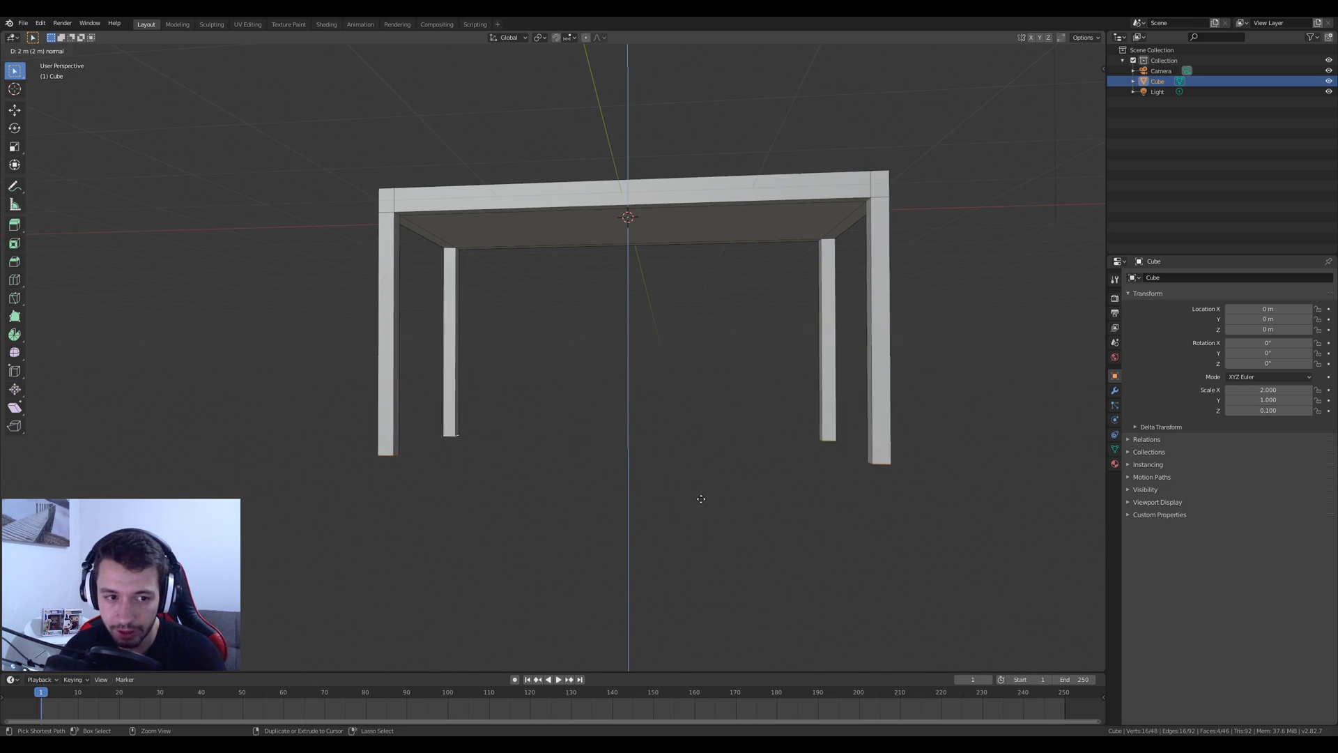
pyautogui.click(706, 448)
# - Try scaling the four leg-end faces together toward their shared centre
pyautogui.moveTo(736, 410); pyautogui.dragTo(572, 224, button='middle')
pyautogui.scroll(3, 579, 223)
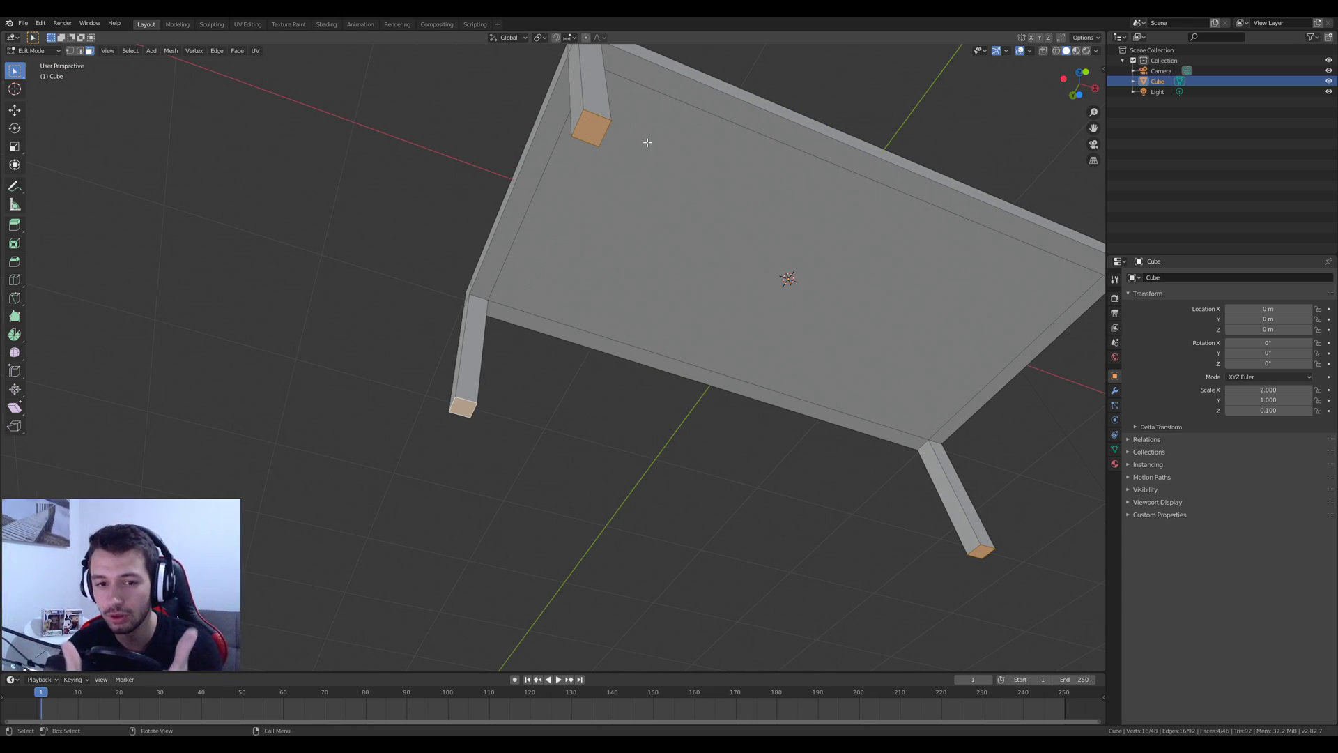
pyautogui.moveTo(661, 110); pyautogui.dragTo(525, 160, button='middle')
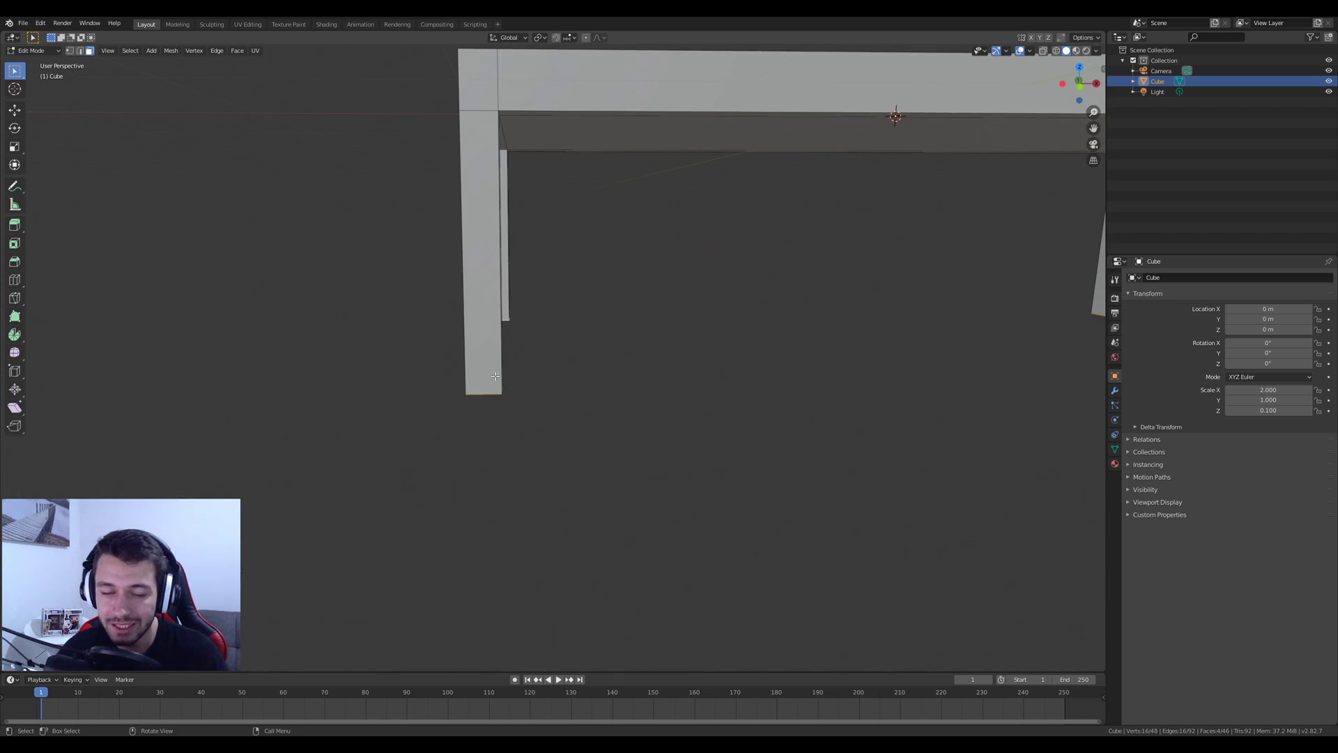
pyautogui.scroll(-5, 554, 377)
pyautogui.moveTo(628, 383); pyautogui.dragTo(594, 204, button='middle')
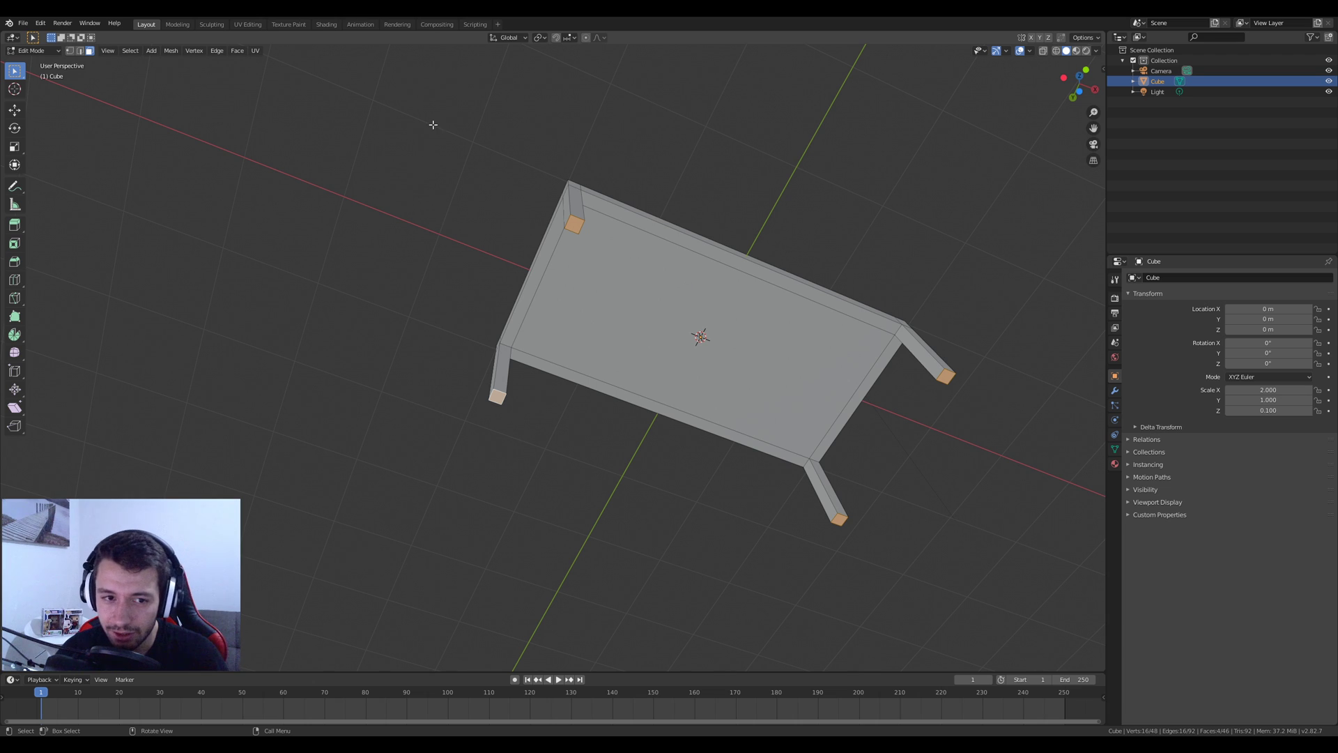
pyautogui.press('s')
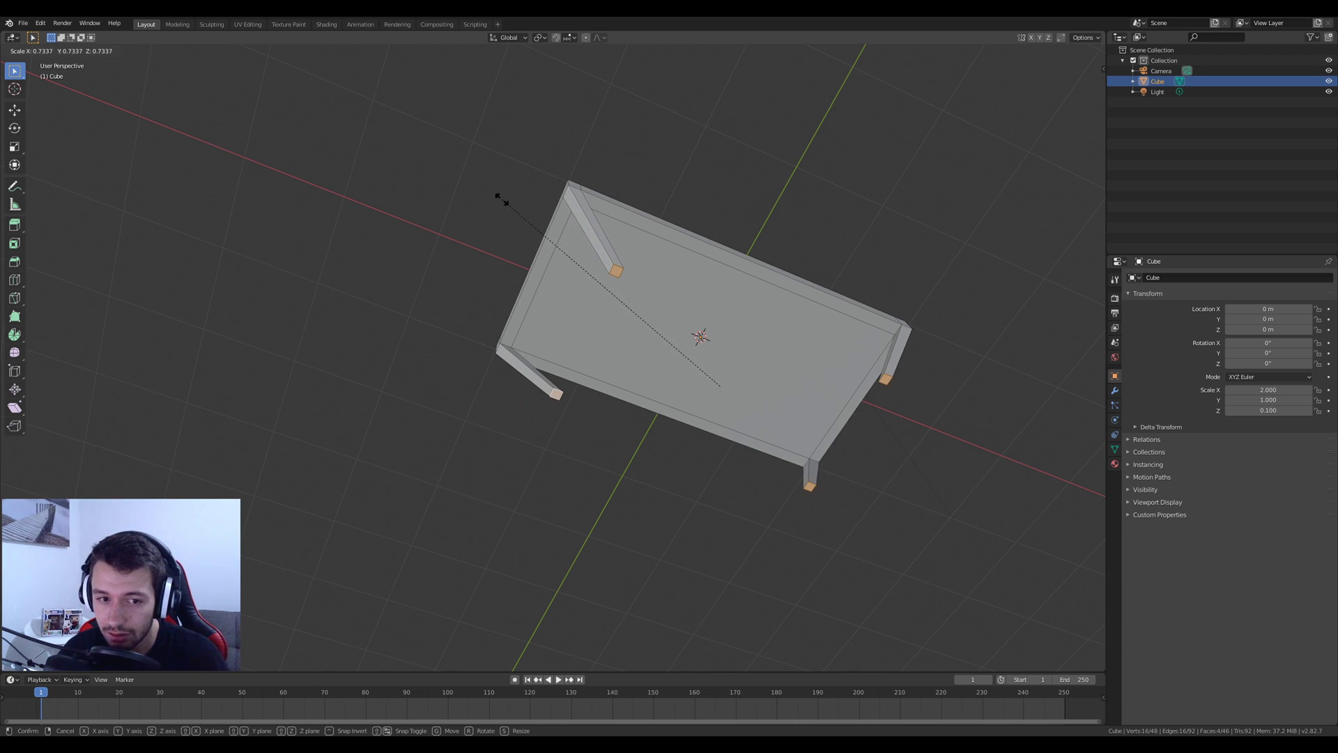
pyautogui.click(455, 147)
# - Set the transform pivot point to Median Point and reselect the end faces of all four legs
pyautogui.moveTo(675, 245); pyautogui.dragTo(536, 39, button='middle')
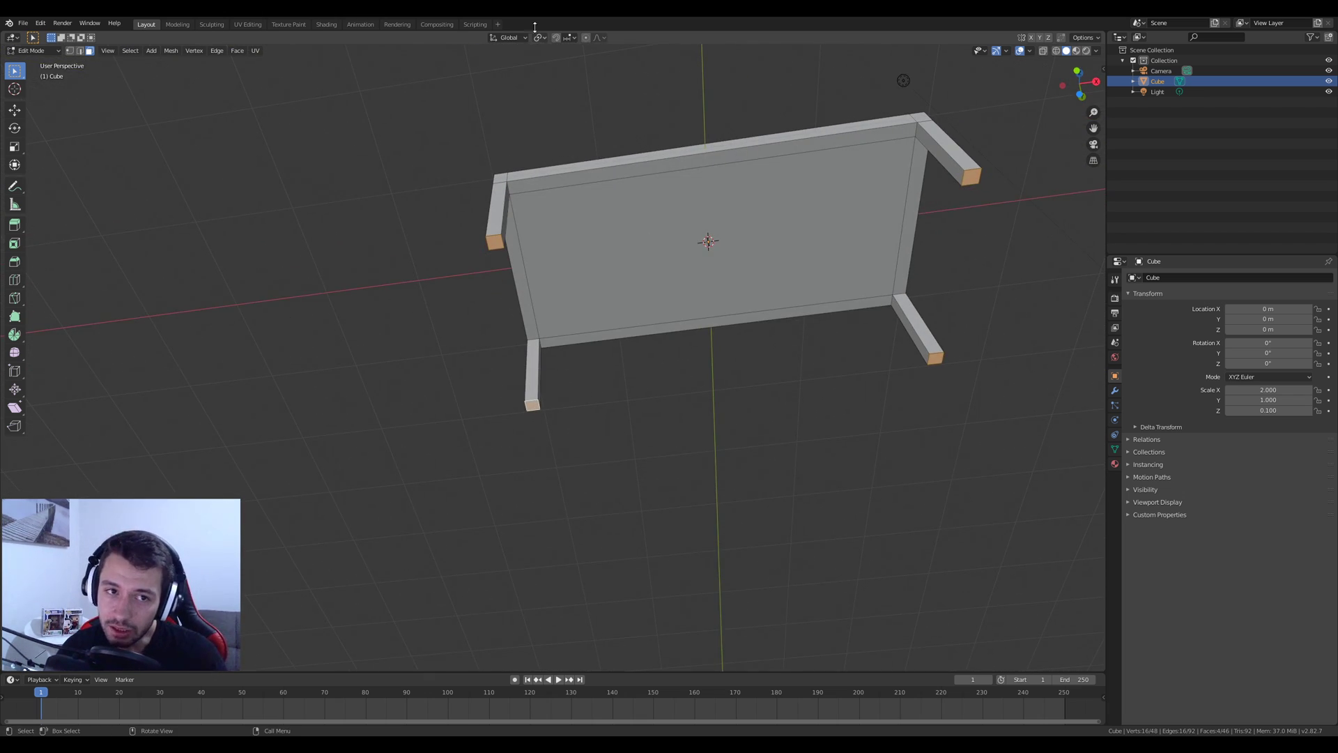
pyautogui.click(542, 39)
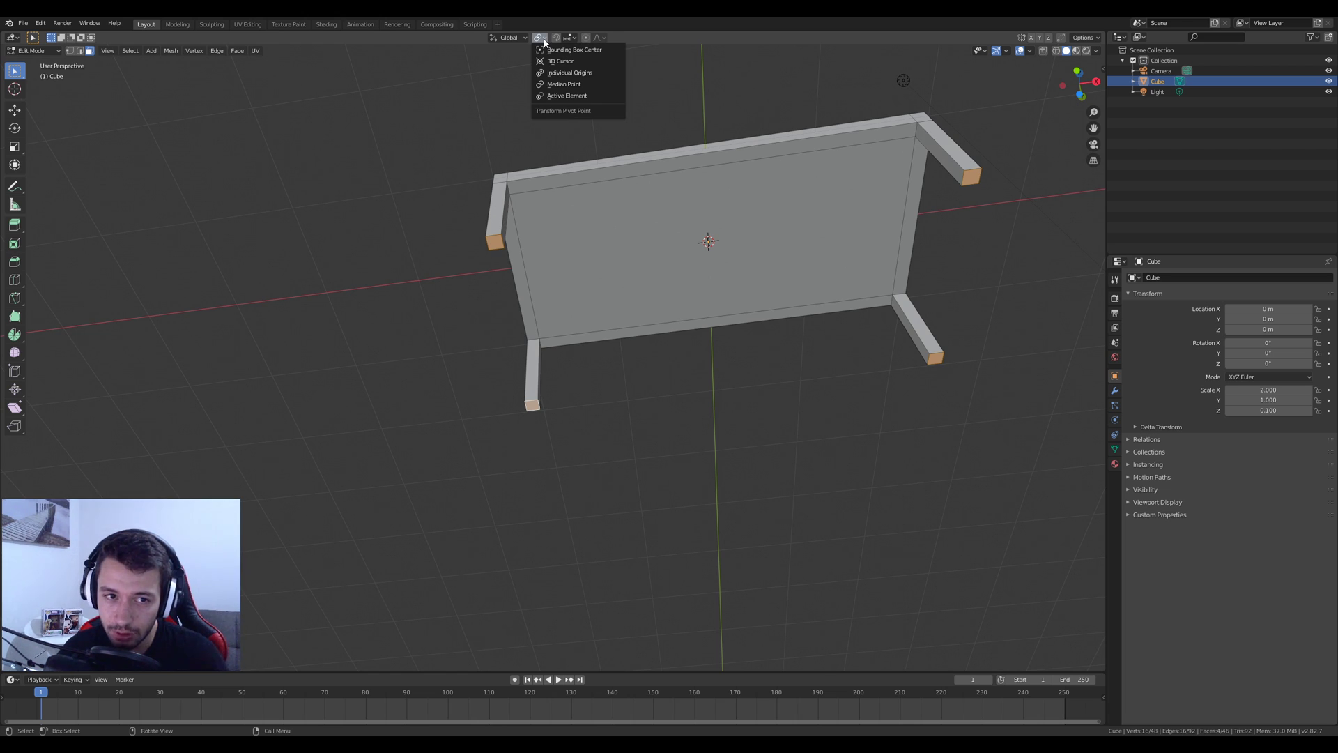
pyautogui.click(563, 83)
pyautogui.moveTo(671, 212); pyautogui.dragTo(716, 285, button='middle')
pyautogui.click(521, 230)
pyautogui.keyDown('shift'); pyautogui.click(521, 425); pyautogui.keyUp('shift')
pyautogui.keyDown('shift'); pyautogui.click(933, 423); pyautogui.keyUp('shift')
pyautogui.keyDown('shift'); pyautogui.click(929, 223); pyautogui.keyUp('shift')
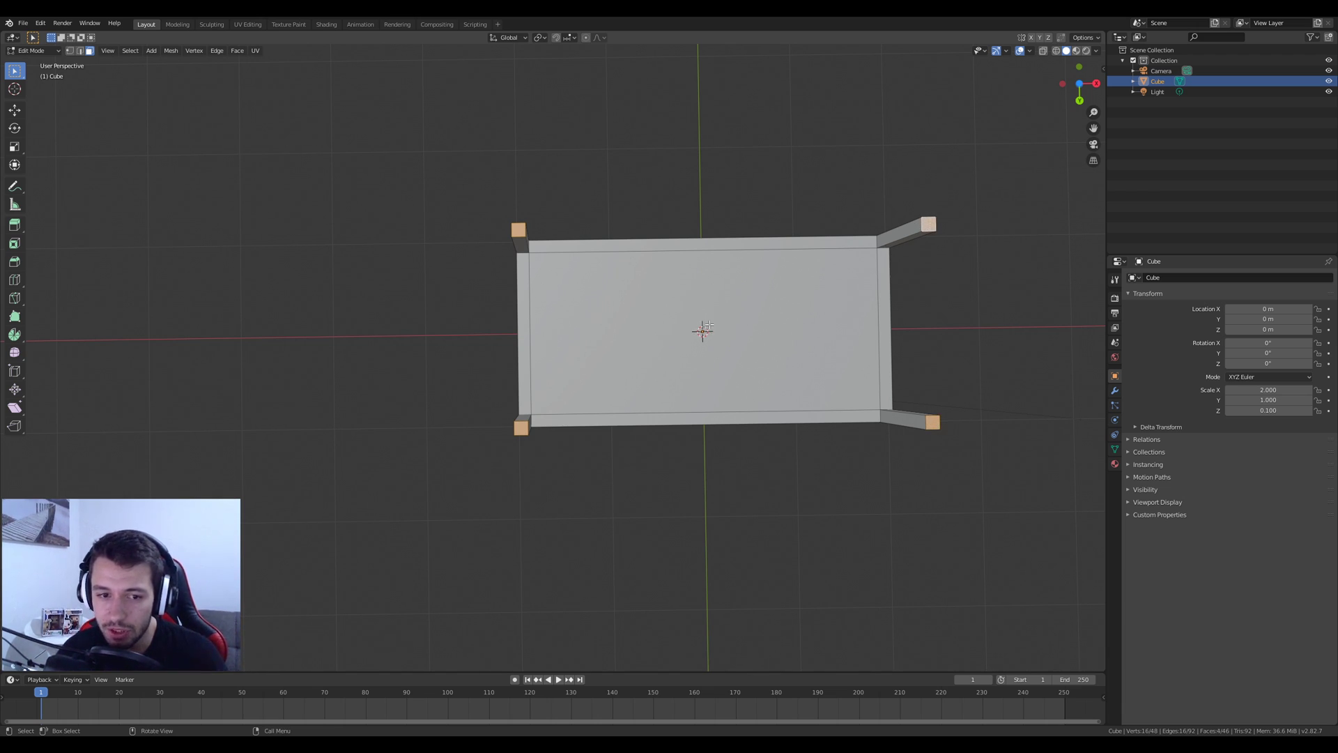
# - Preview scaling the four leg-end faces inward to their median point, and cancel it
pyautogui.moveTo(718, 350); pyautogui.dragTo(765, 442, button='middle')
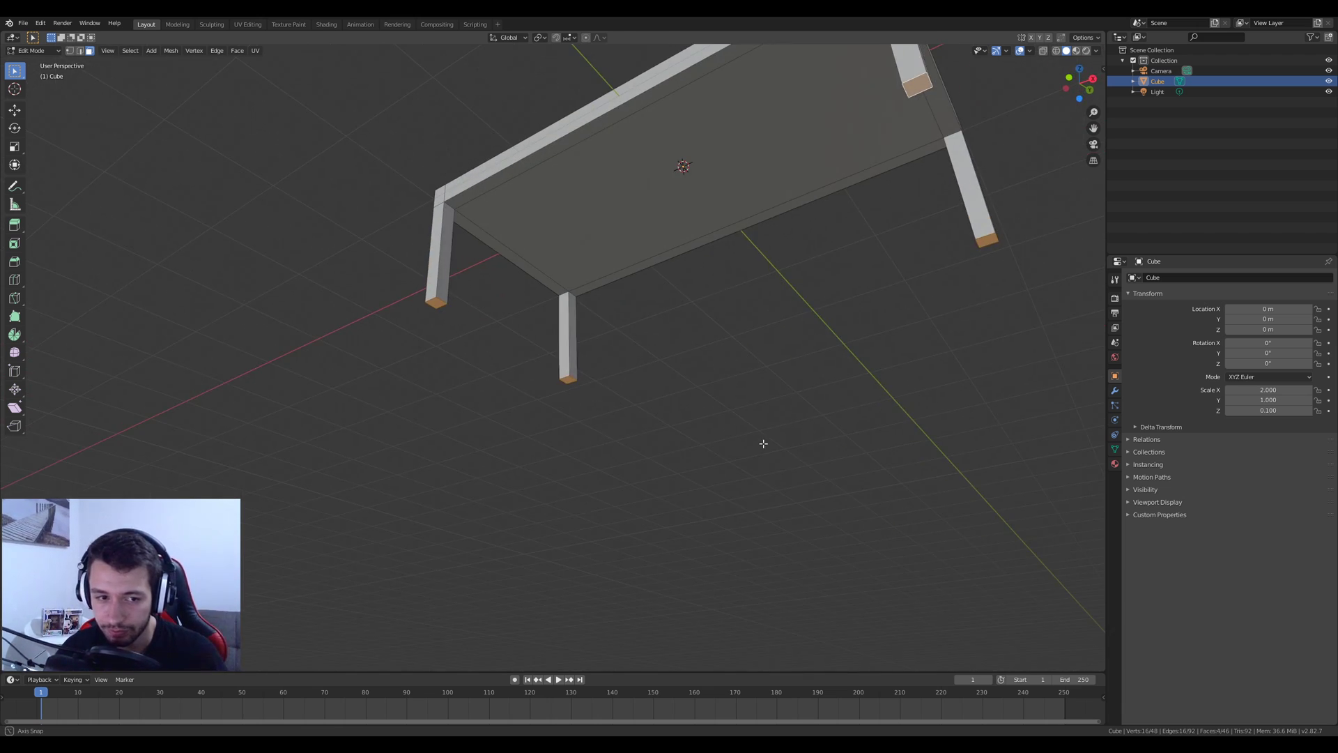
pyautogui.press('s')
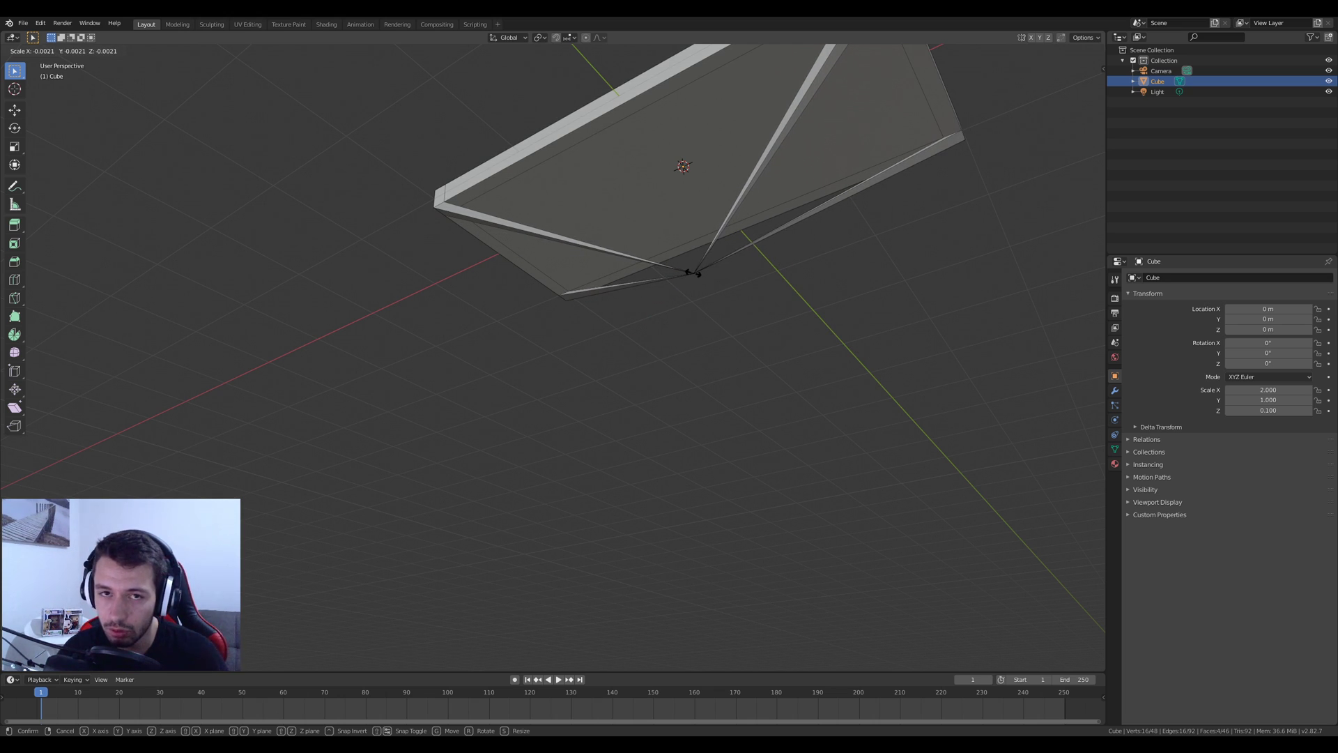
pyautogui.rightClick(697, 273)
# - Set the transform pivot point to Individual Origins and scale the four leg-end faces to about 0.52 to taper the legs
pyautogui.moveTo(697, 274); pyautogui.dragTo(312, 63, button='middle')
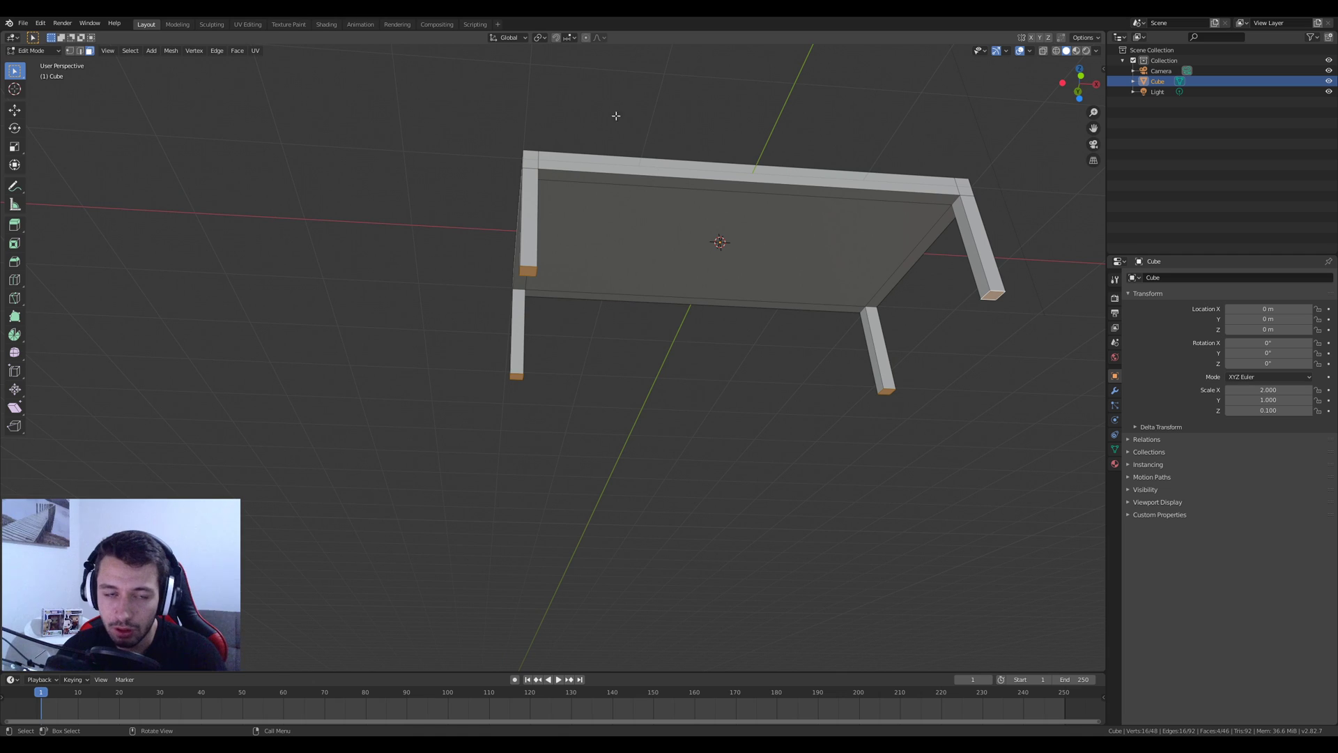
pyautogui.click(538, 38)
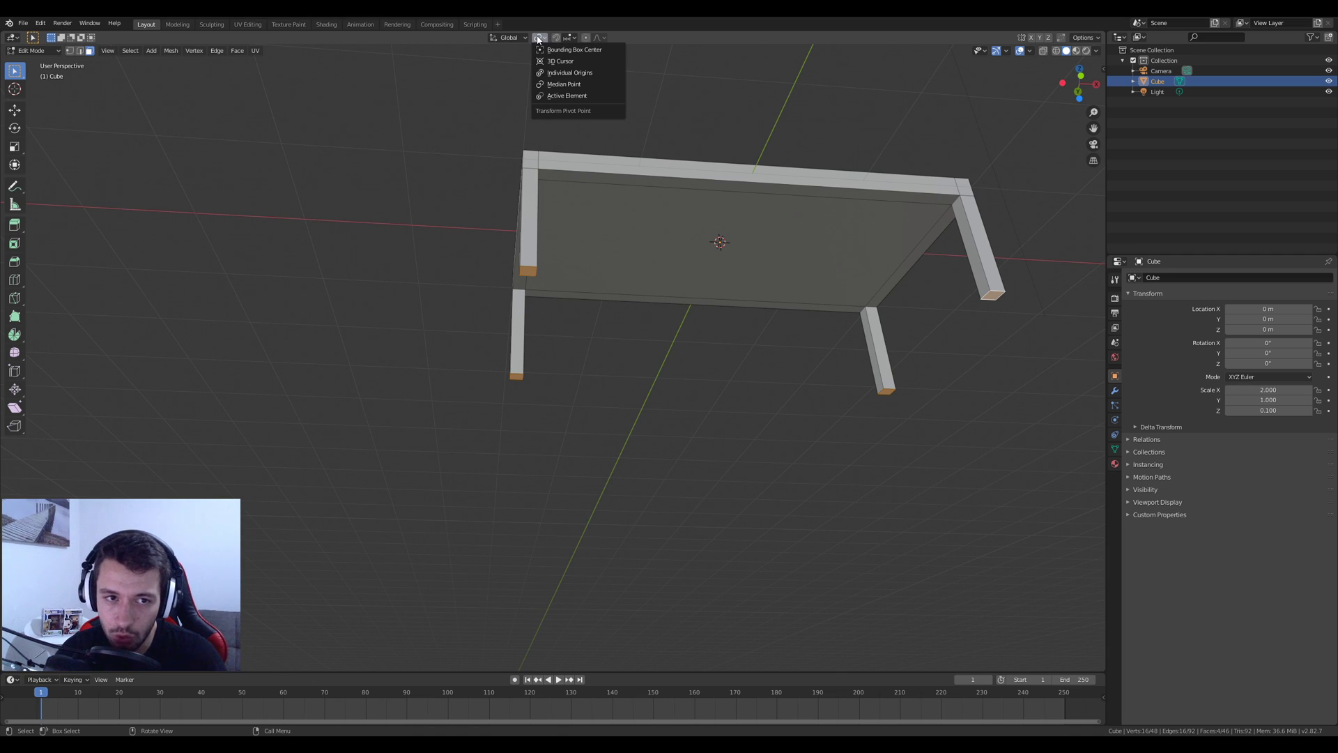
pyautogui.click(560, 73)
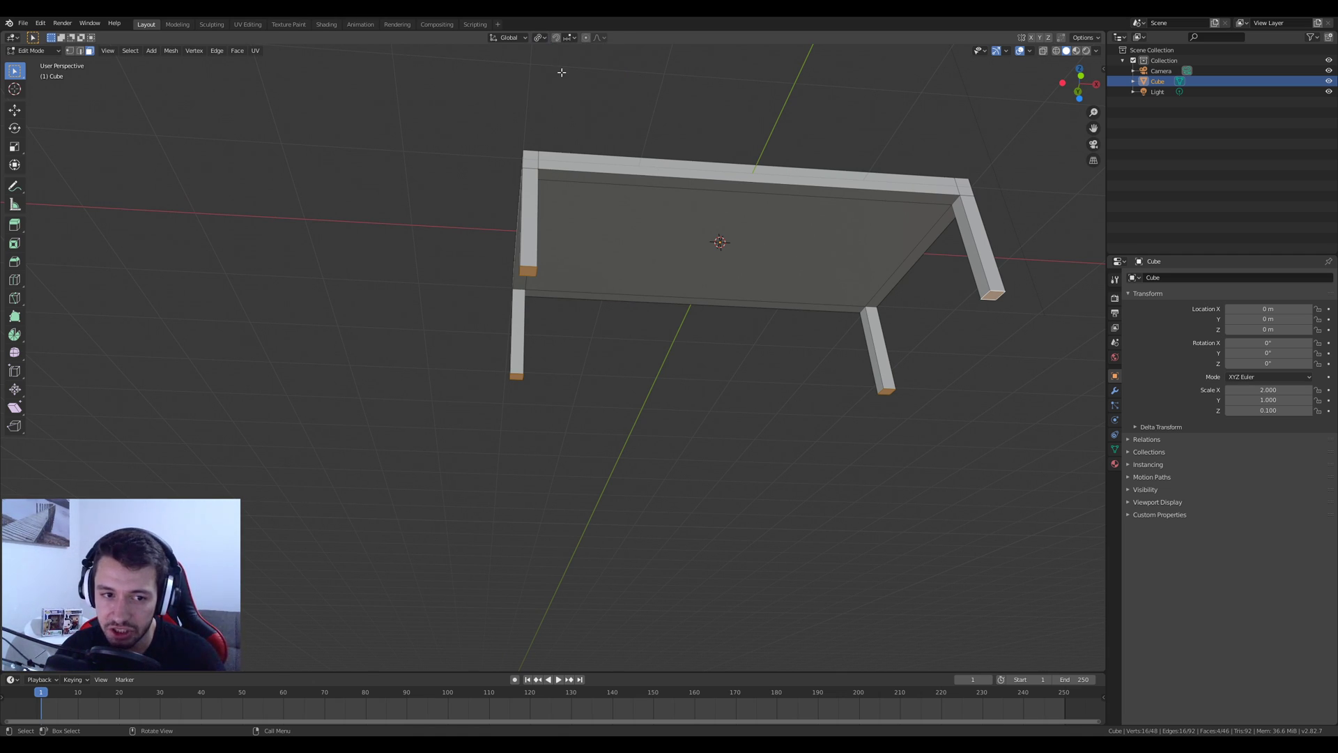
pyautogui.press('s')
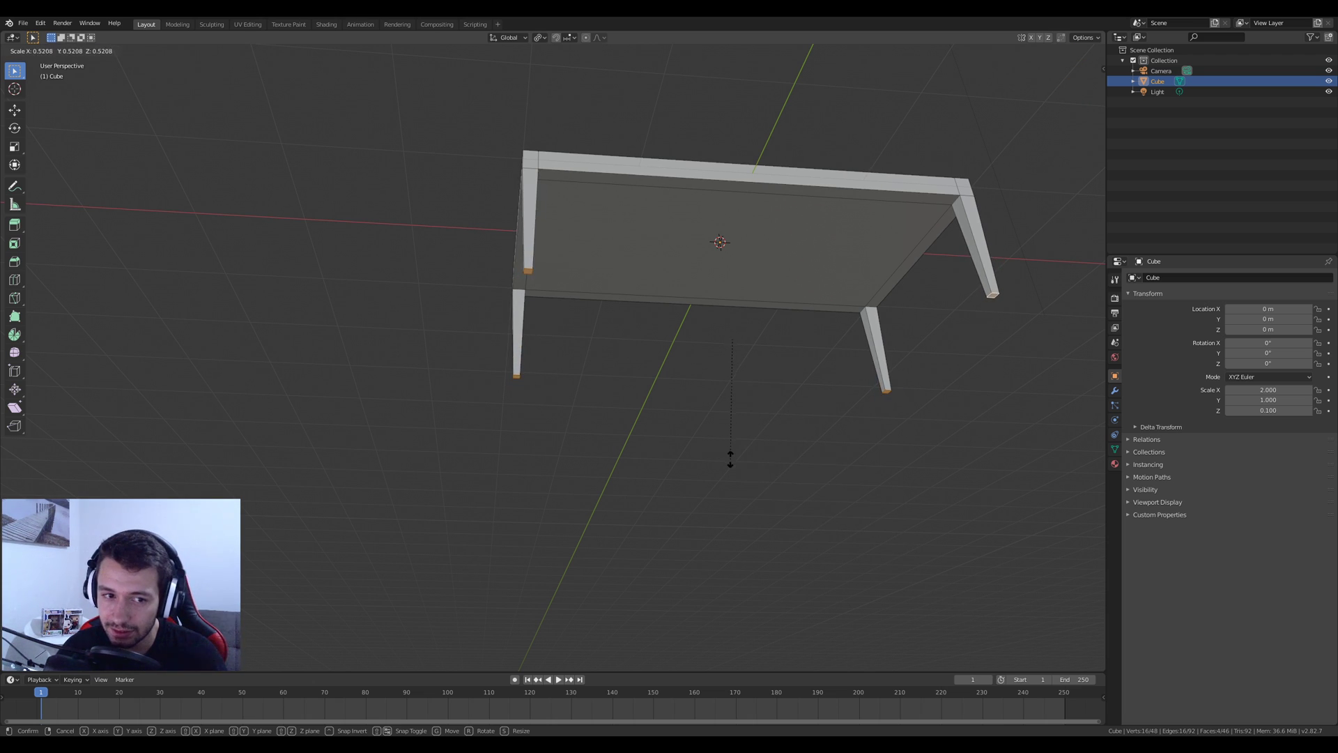
pyautogui.click(734, 454)
pyautogui.moveTo(606, 440); pyautogui.dragTo(549, 217, button='middle')
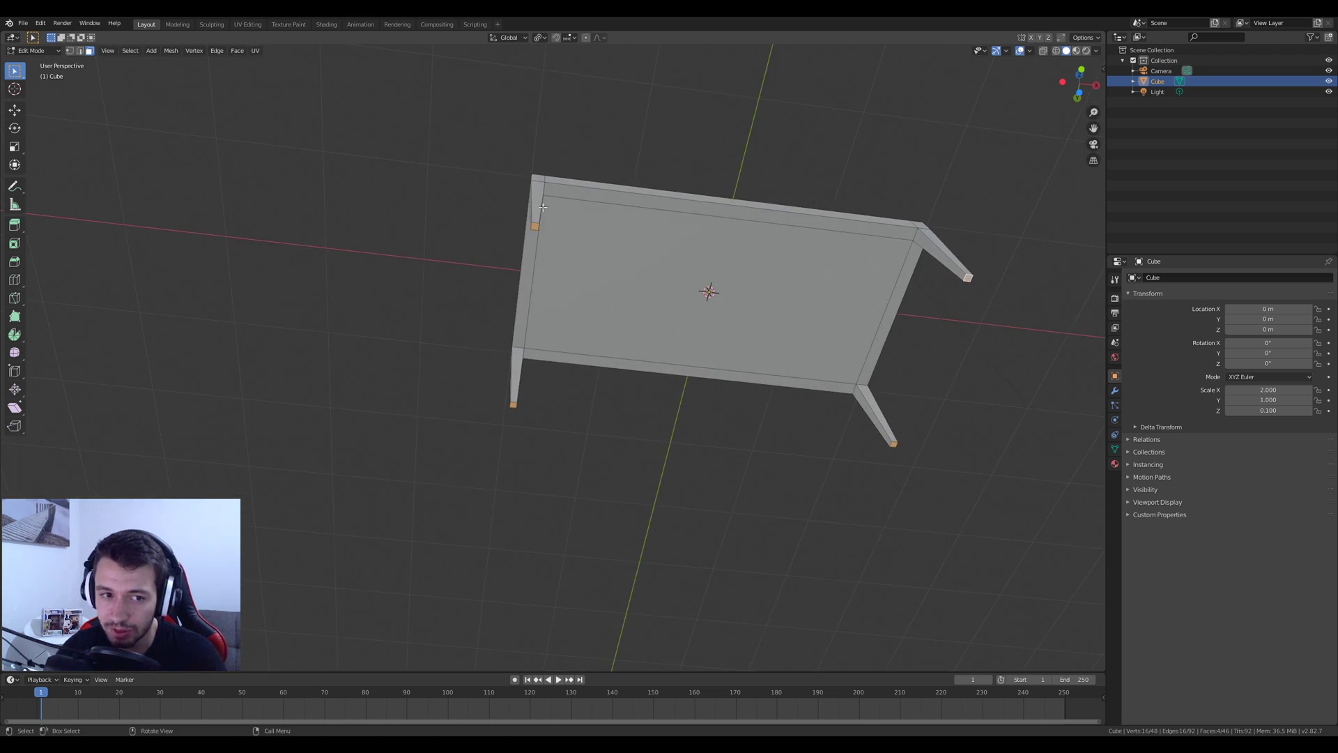
pyautogui.moveTo(701, 247); pyautogui.dragTo(603, 307, button='middle')
# - Show the table from the front in wireframe shading
pyautogui.hotkey('ctrl', 'r')
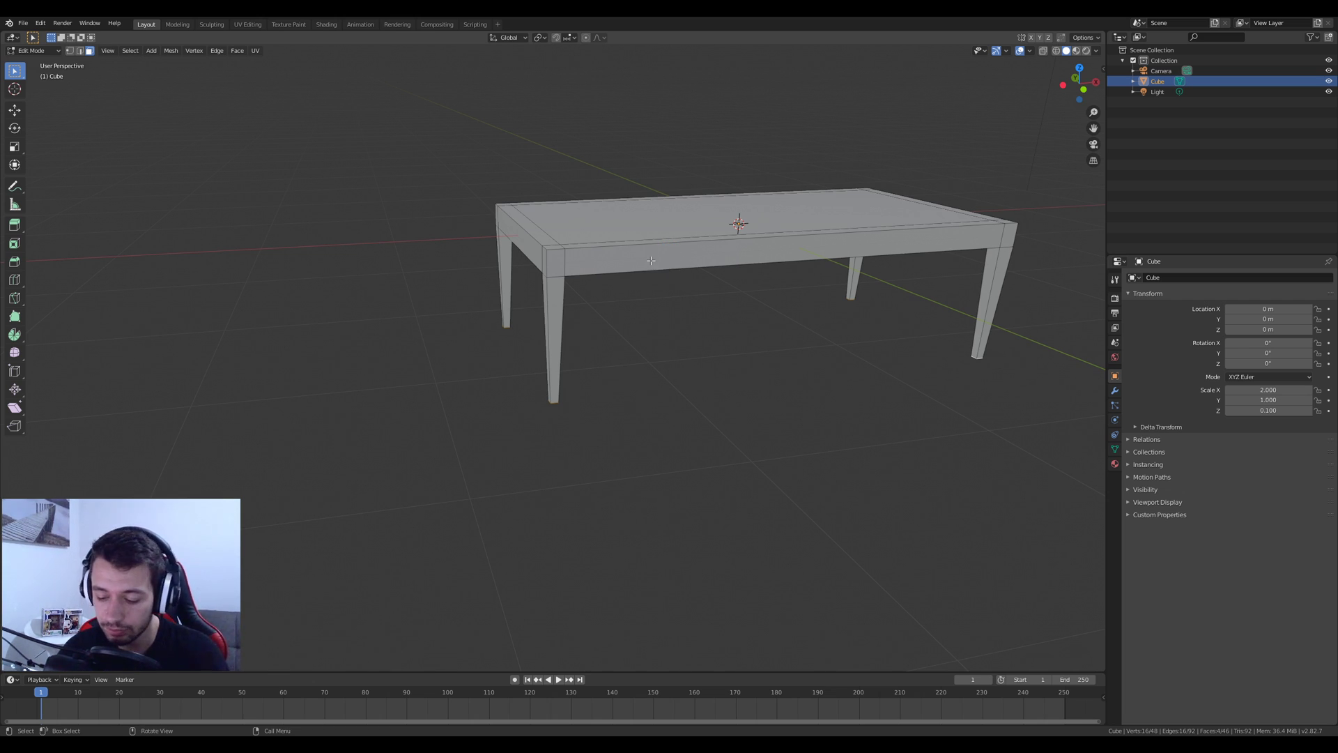
pyautogui.press('KP_1')
pyautogui.keyDown('shift'); pyautogui.moveTo(544, 167); pyautogui.dragTo(403, 227, button='middle'); pyautogui.keyUp('shift')
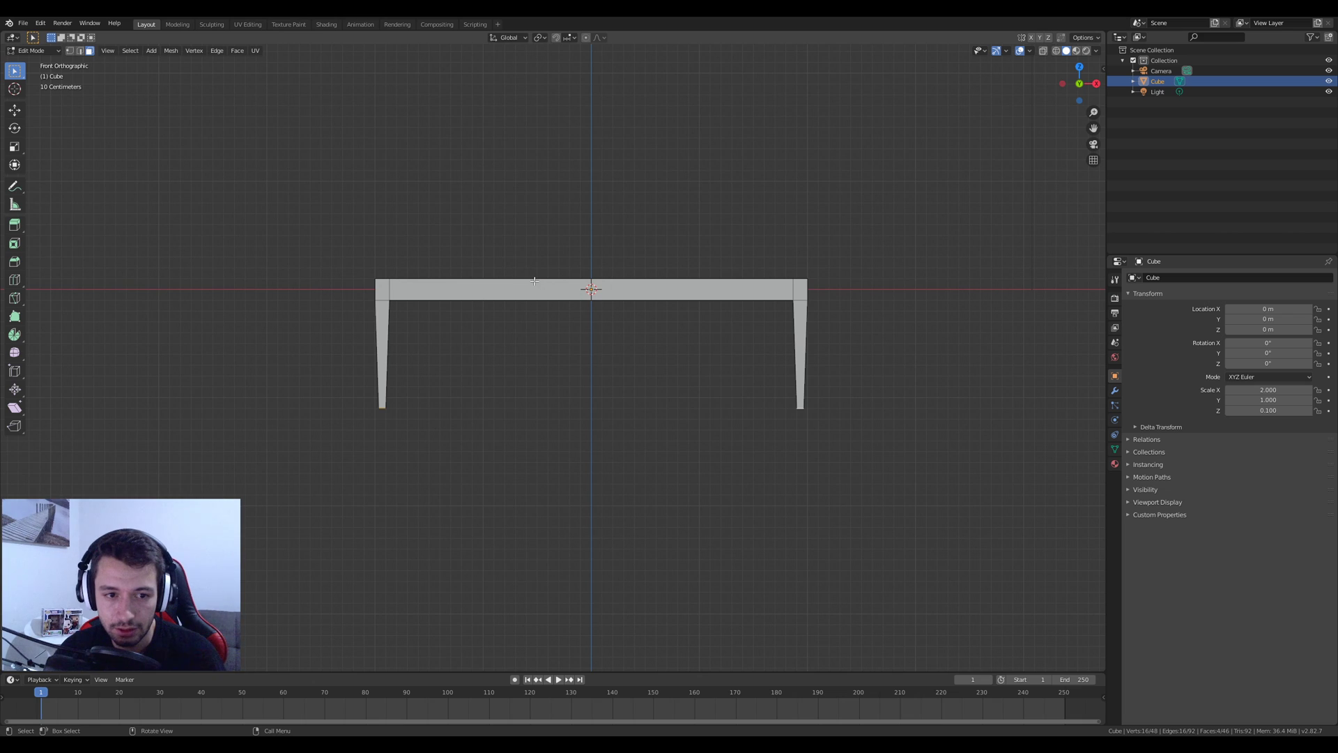
pyautogui.click(1056, 50)
pyautogui.press('z')
pyautogui.click(631, 203)
# - Try box-selecting the upper half of the tabletop, including the centres of its side faces
pyautogui.hotkey('alt', 'a')
pyautogui.press('b')
pyautogui.moveTo(277, 147); pyautogui.dragTo(900, 291)
pyautogui.moveTo(839, 271); pyautogui.dragTo(884, 294, button='middle')
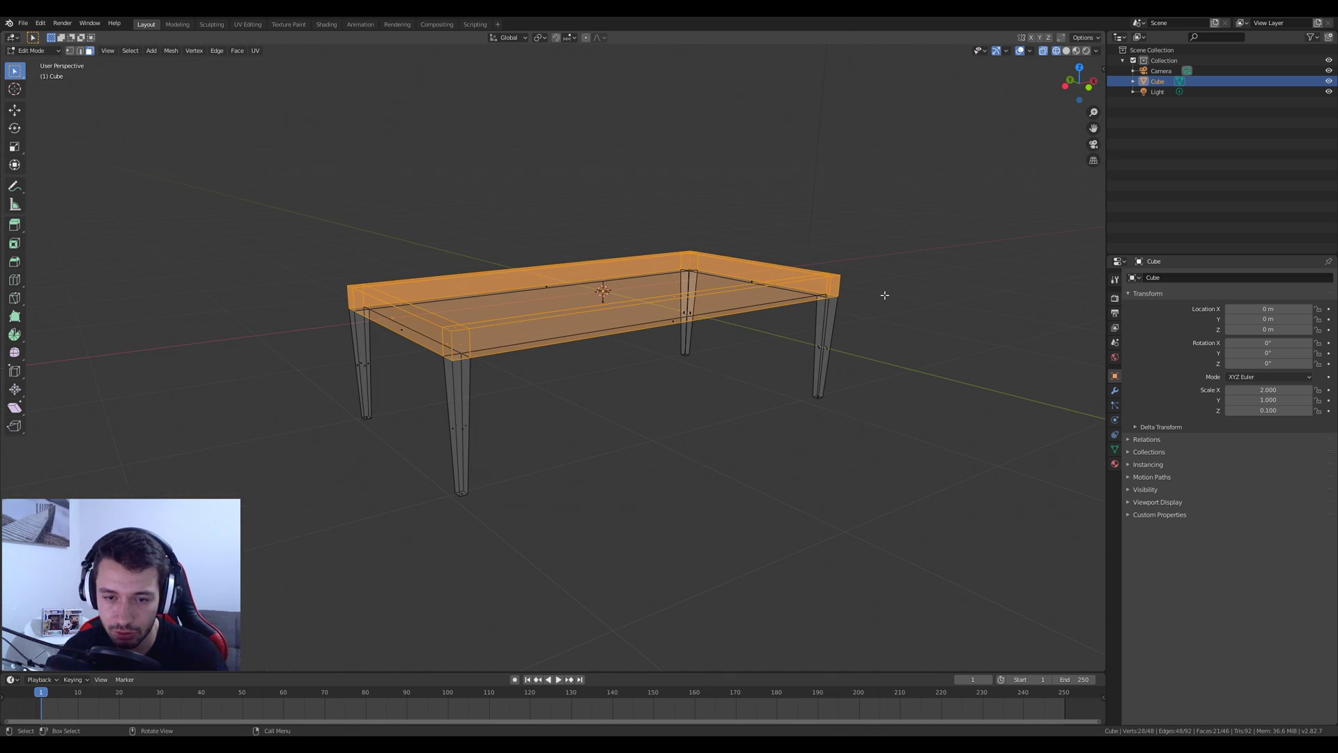
# - From the front view, clear the selection and box-select only the faces on the tabletop's upper surface
pyautogui.press('KP_1')
pyautogui.hotkey('alt', 'a')
pyautogui.press('b')
pyautogui.moveTo(353, 209); pyautogui.dragTo(863, 280)
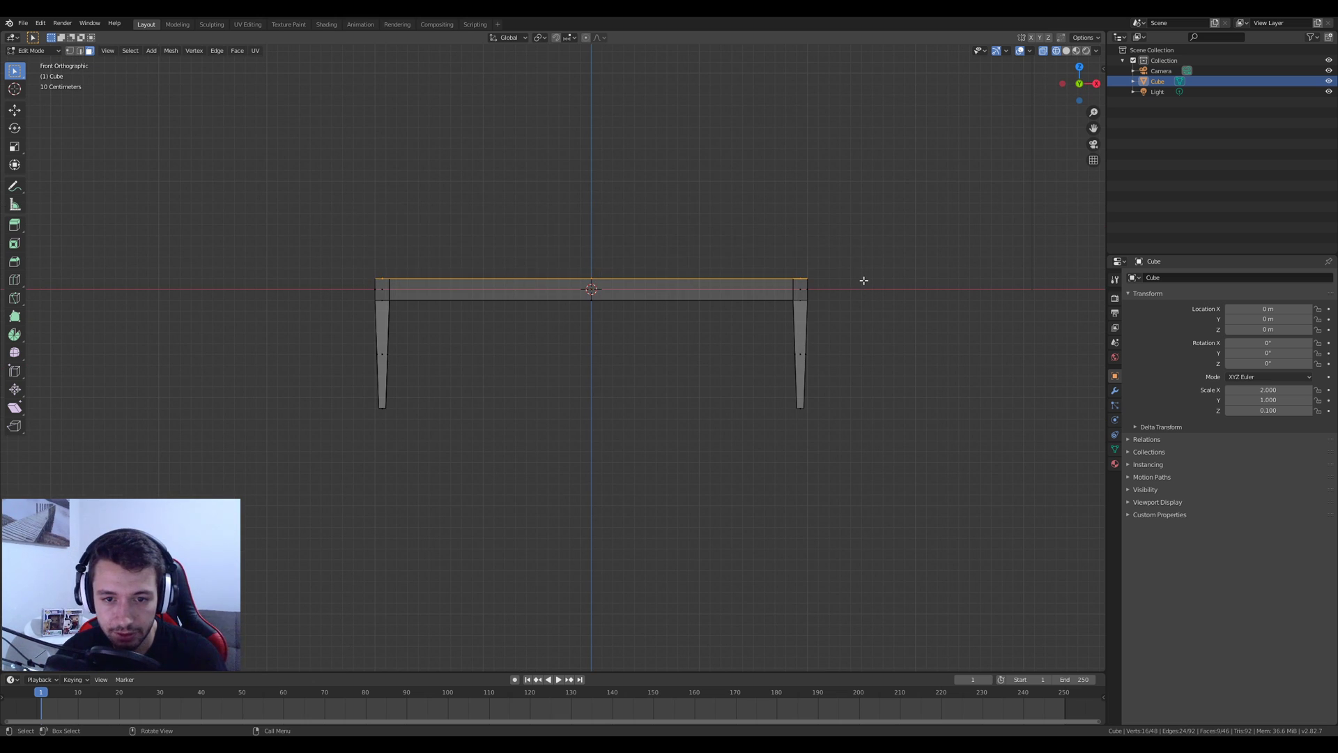
# - Try box-selecting the tabletop corner above one leg, past its side-face centre, and undo that selection
pyautogui.scroll(4, 592, 225)
pyautogui.keyDown('shift'); pyautogui.moveTo(104, 202); pyautogui.dragTo(364, 216, button='middle'); pyautogui.keyUp('shift')
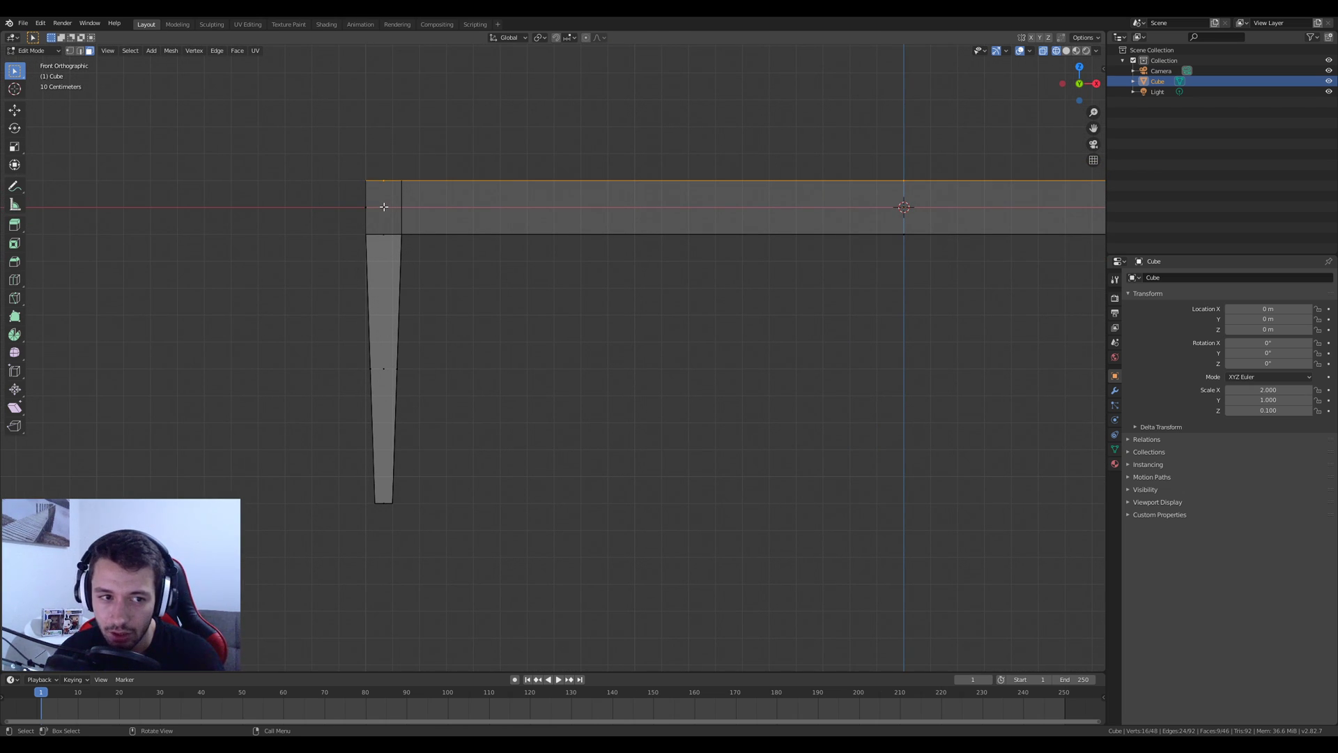
pyautogui.press('b')
pyautogui.moveTo(328, 142); pyautogui.dragTo(439, 218)
pyautogui.hotkey('ctrl', 'z')
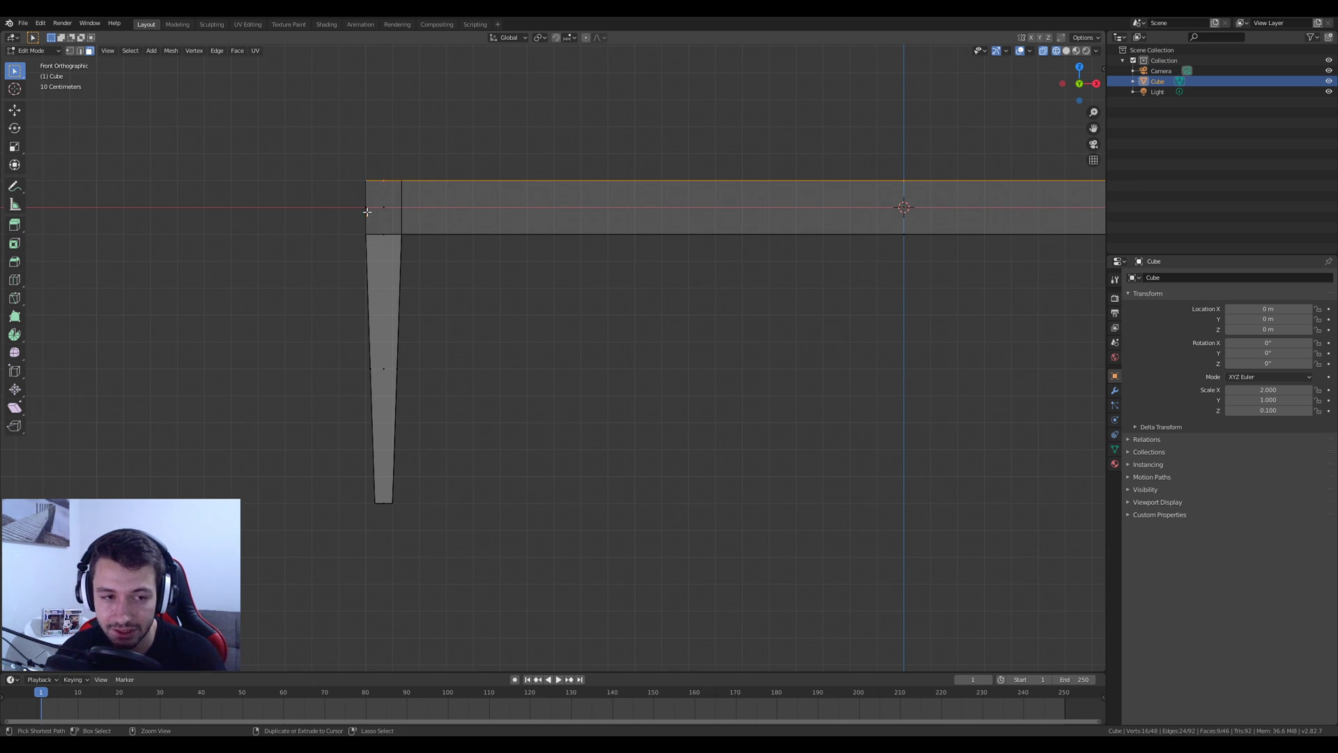
# - Move the selected upper-surface faces down along the Z axis to make the tabletop thinner
pyautogui.scroll(-4, 369, 212)
pyautogui.keyDown('shift'); pyautogui.moveTo(719, 295); pyautogui.dragTo(626, 296, button='middle'); pyautogui.keyUp('shift')
pyautogui.scroll(2, 626, 296)
pyautogui.press('g')
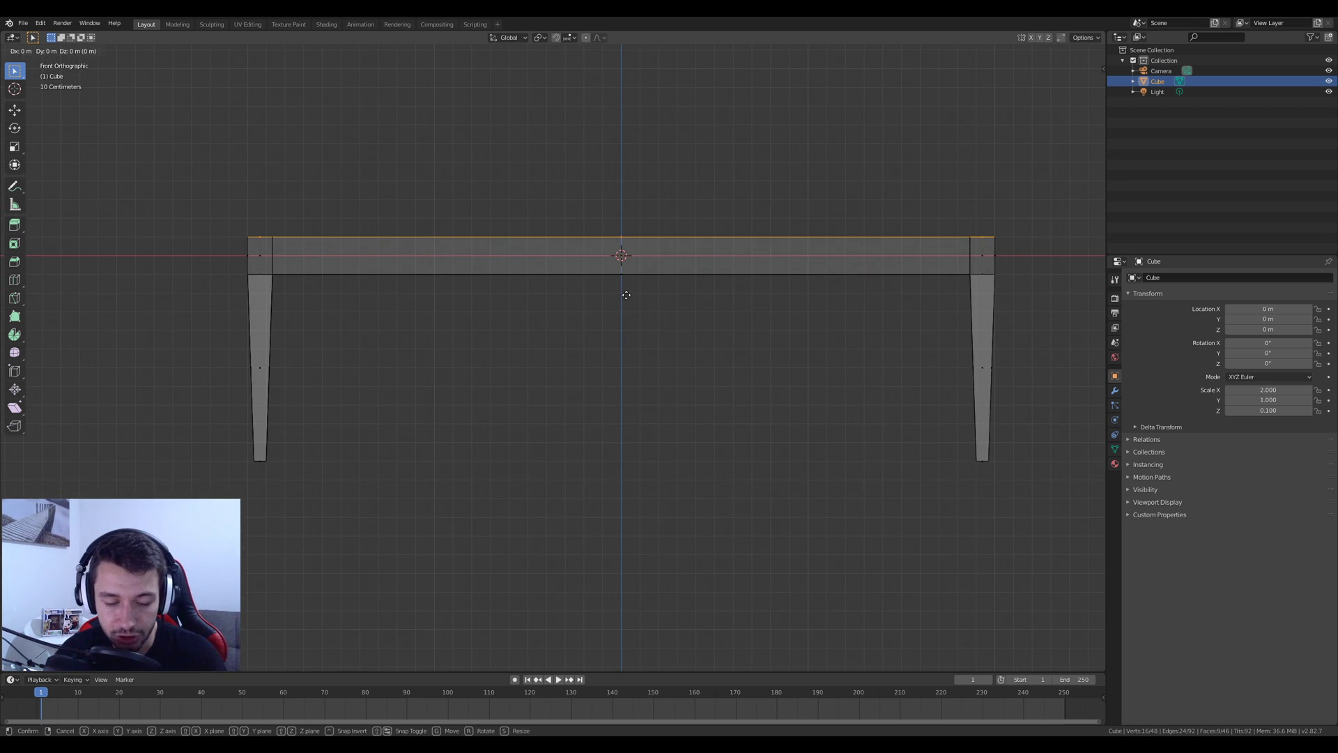
pyautogui.press('z')
pyautogui.click(636, 313)
# - Return to Object Mode and display the finished table in solid shading
pyautogui.moveTo(636, 311)
pyautogui.mouseDown(button='middle')
pyautogui.moveTo(696, 328)
pyautogui.moveTo(709, 346)
pyautogui.moveTo(649, 367)
pyautogui.moveTo(802, 396)
pyautogui.moveTo(803, 359)
pyautogui.moveTo(697, 356)
pyautogui.moveTo(854, 369)
pyautogui.moveTo(690, 302)
pyautogui.moveTo(616, 344)
pyautogui.moveTo(654, 320)
pyautogui.moveTo(775, 321)
pyautogui.moveTo(511, 283)
pyautogui.moveTo(543, 319)
pyautogui.moveTo(729, 284)
pyautogui.moveTo(946, 319)
pyautogui.moveTo(746, 364)
pyautogui.moveTo(669, 329)
pyautogui.moveTo(783, 367)
pyautogui.moveTo(804, 316)
pyautogui.moveTo(803, 442)
pyautogui.moveTo(651, 412)
pyautogui.moveTo(706, 375)
pyautogui.moveTo(735, 398)
pyautogui.mouseUp(button='middle')
pyautogui.press('Tab')
pyautogui.hotkey('shift', 'z')
pyautogui.press('z')
pyautogui.click(762, 347)
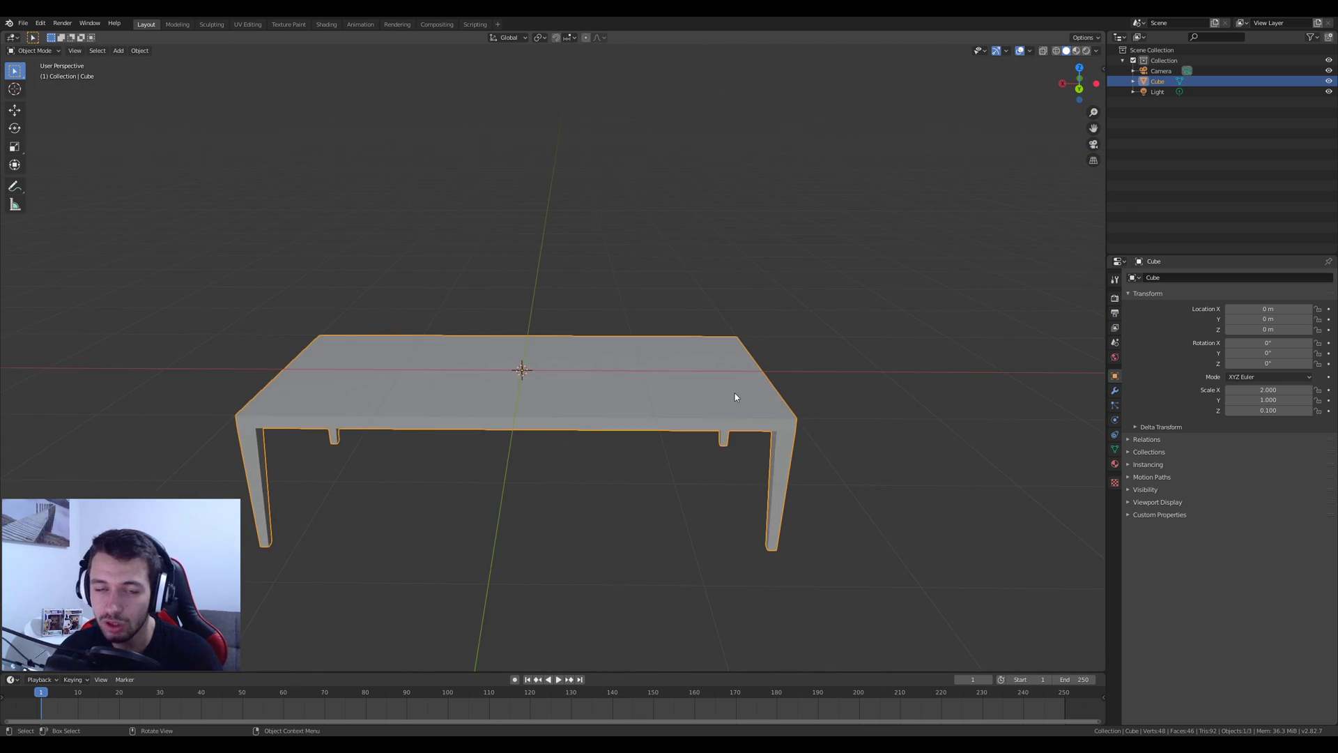
pyautogui.moveTo(712, 441); pyautogui.dragTo(656, 373, button='middle')
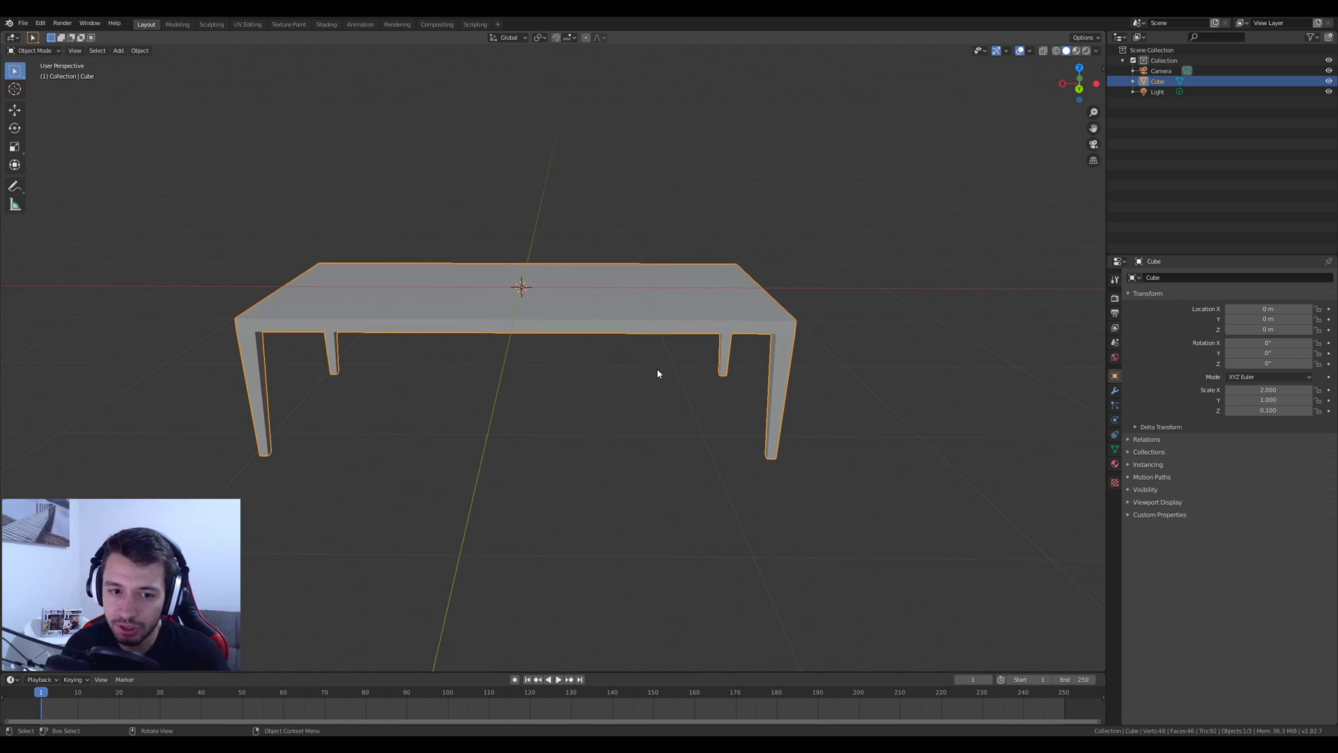